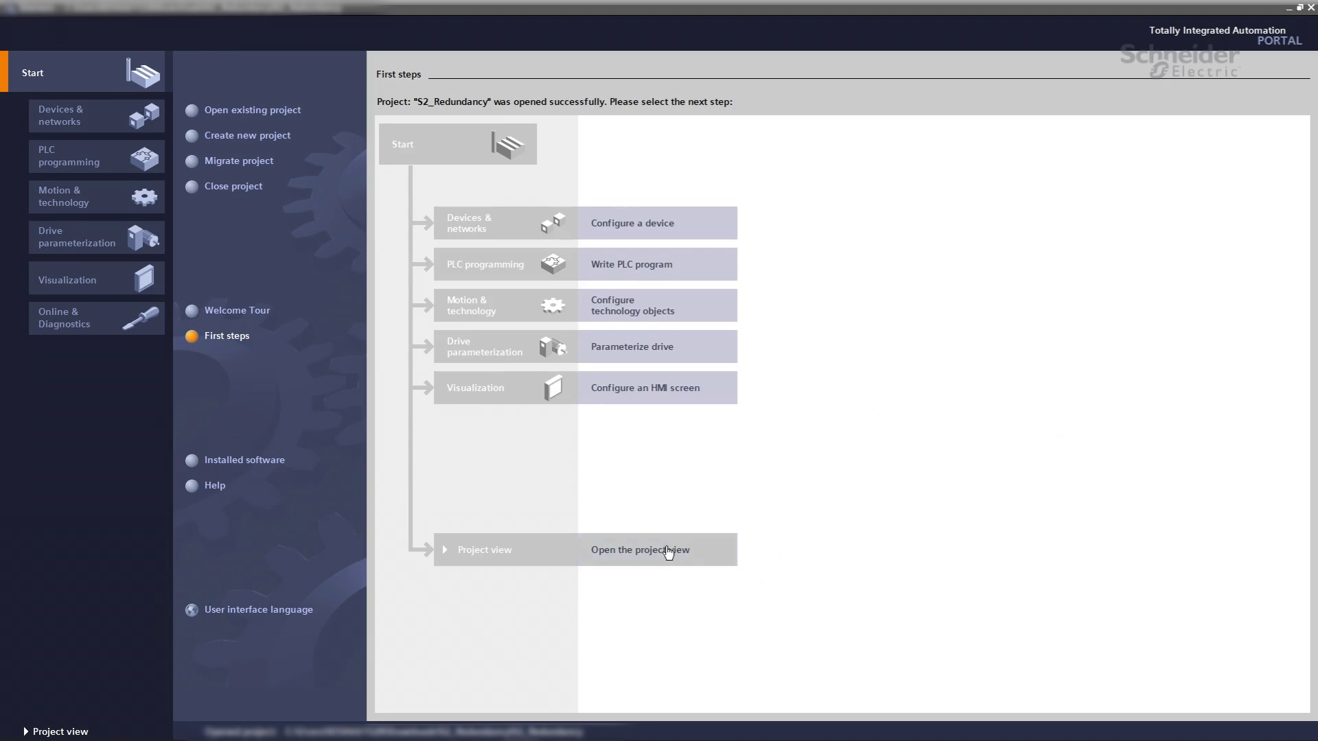
Switch to the project view of S2_Redundancy and select Add new device in the project tree
click(669, 552)
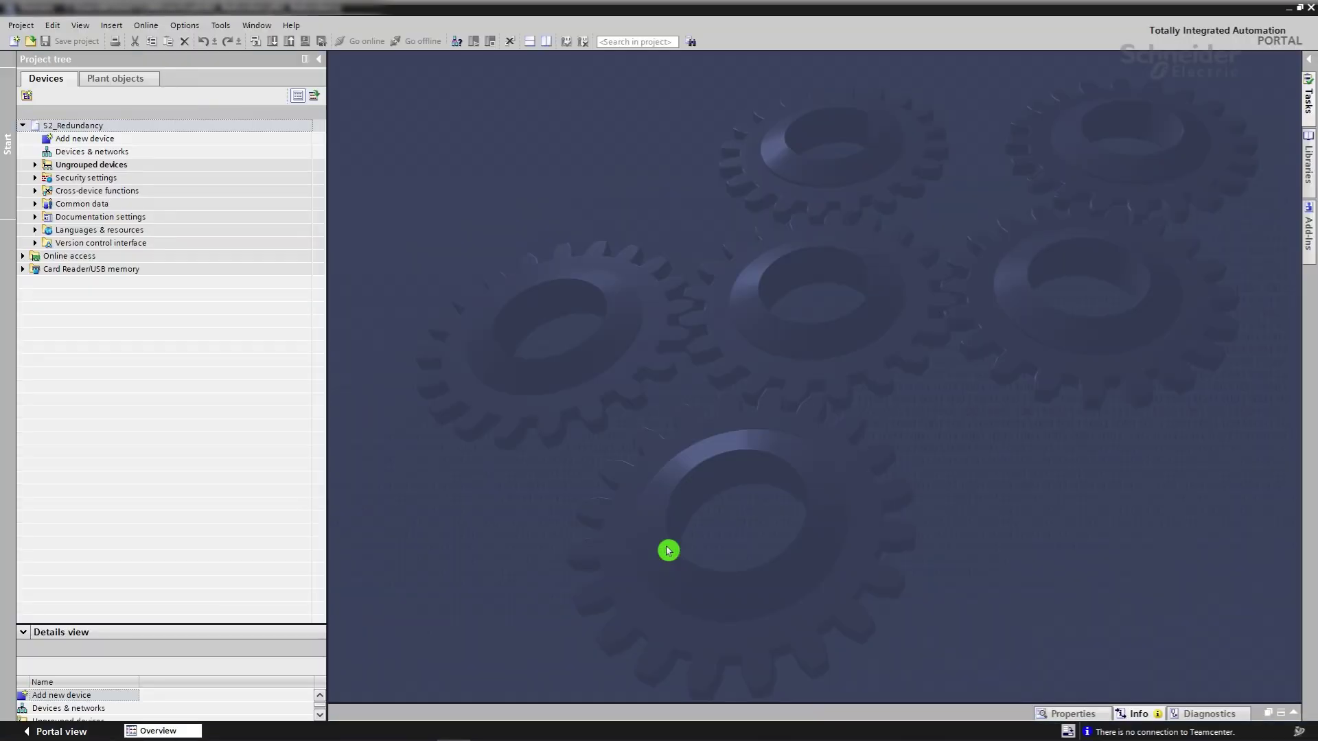
click(99, 142)
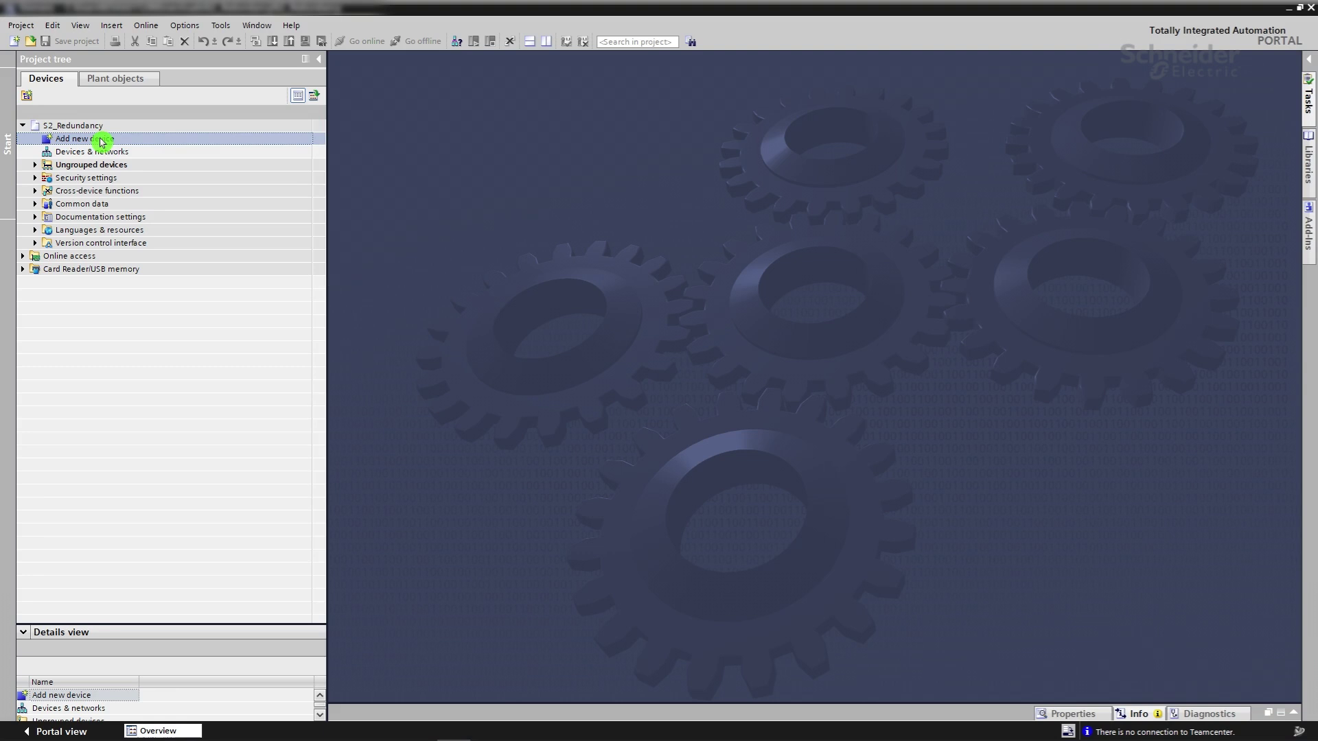
Add a redundant CPU 1513R-1 PN, article 6ES7 513-1RM03-0AB0 V3.0, creating PLC_1 and PLC_2
double_click(99, 142)
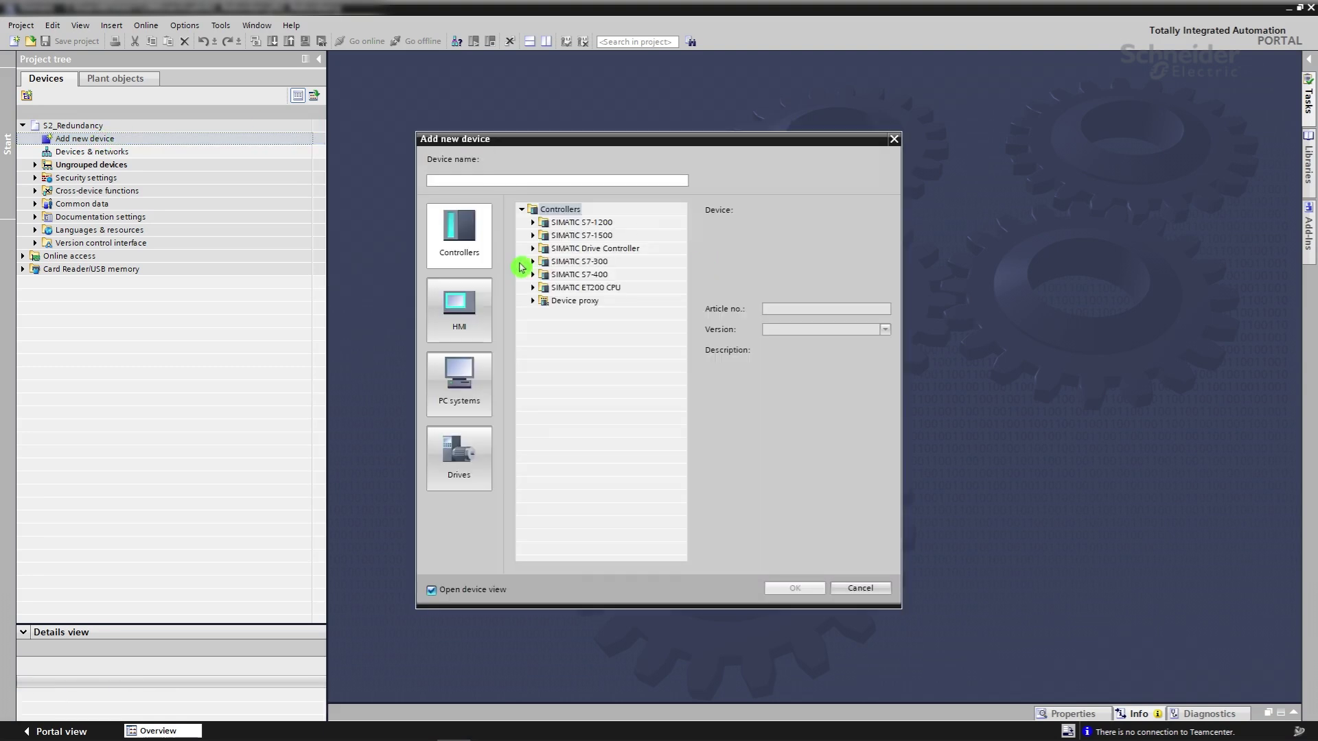
click(538, 239)
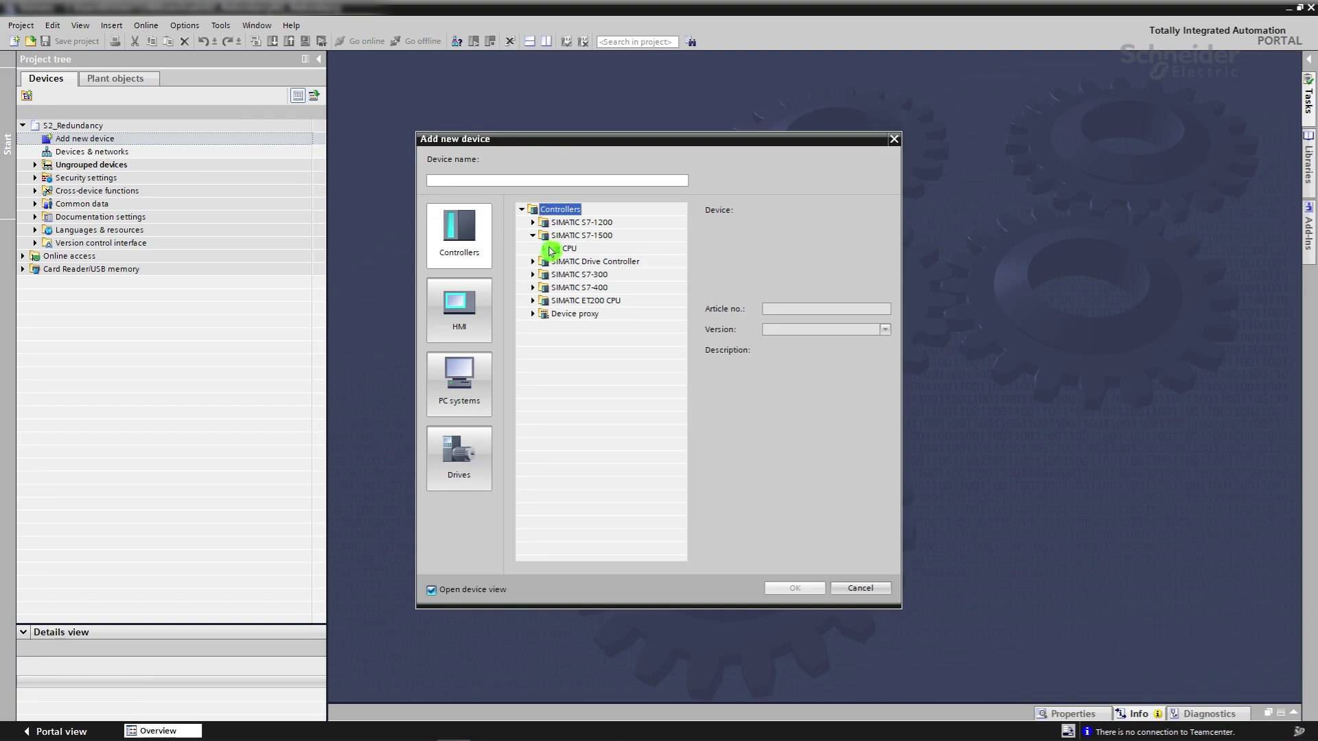
click(548, 250)
scroll(576, 407, down, 3)
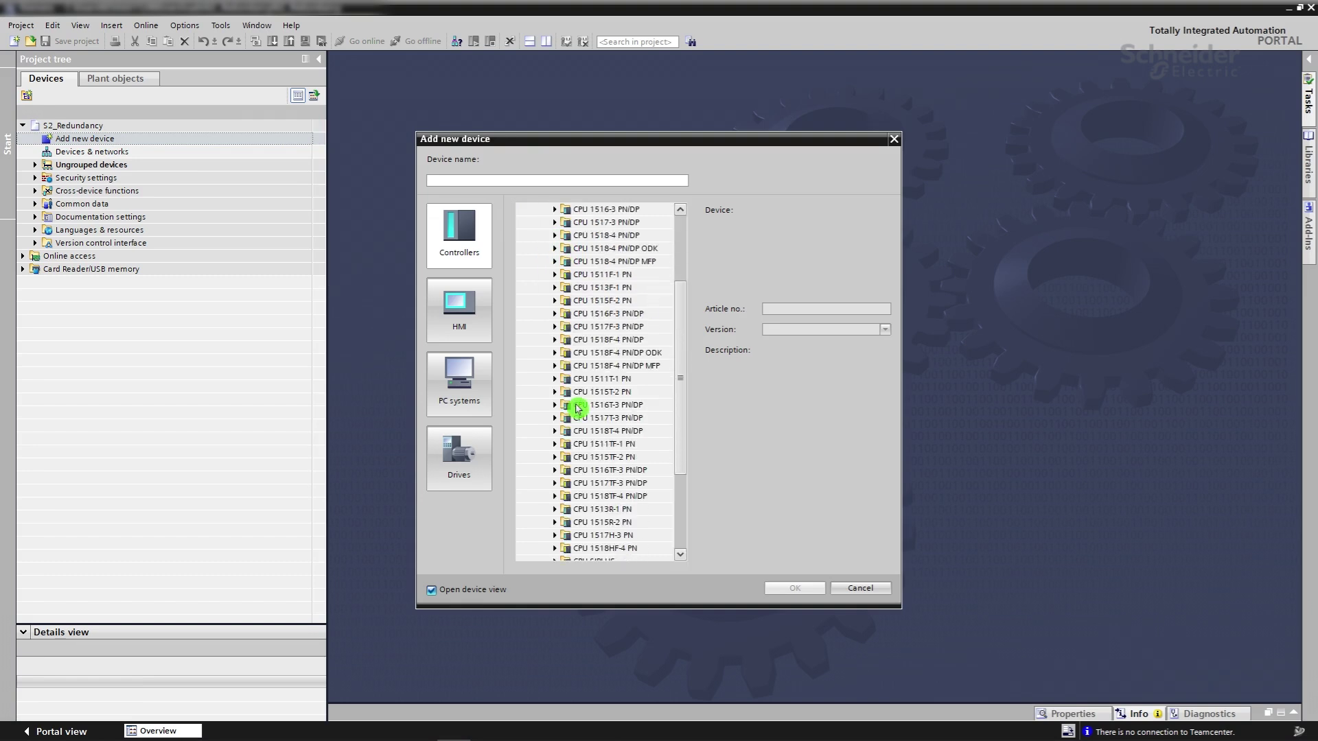
scroll(578, 409, down, 3)
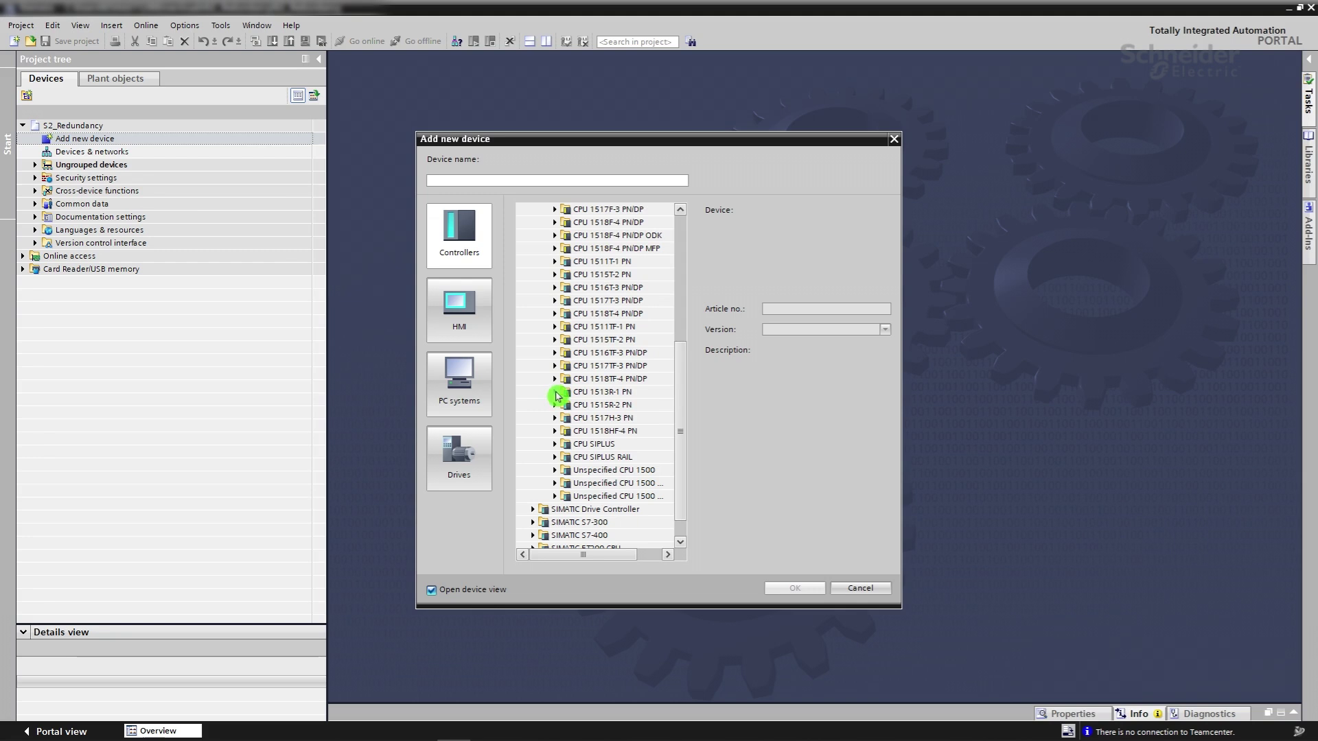
click(555, 392)
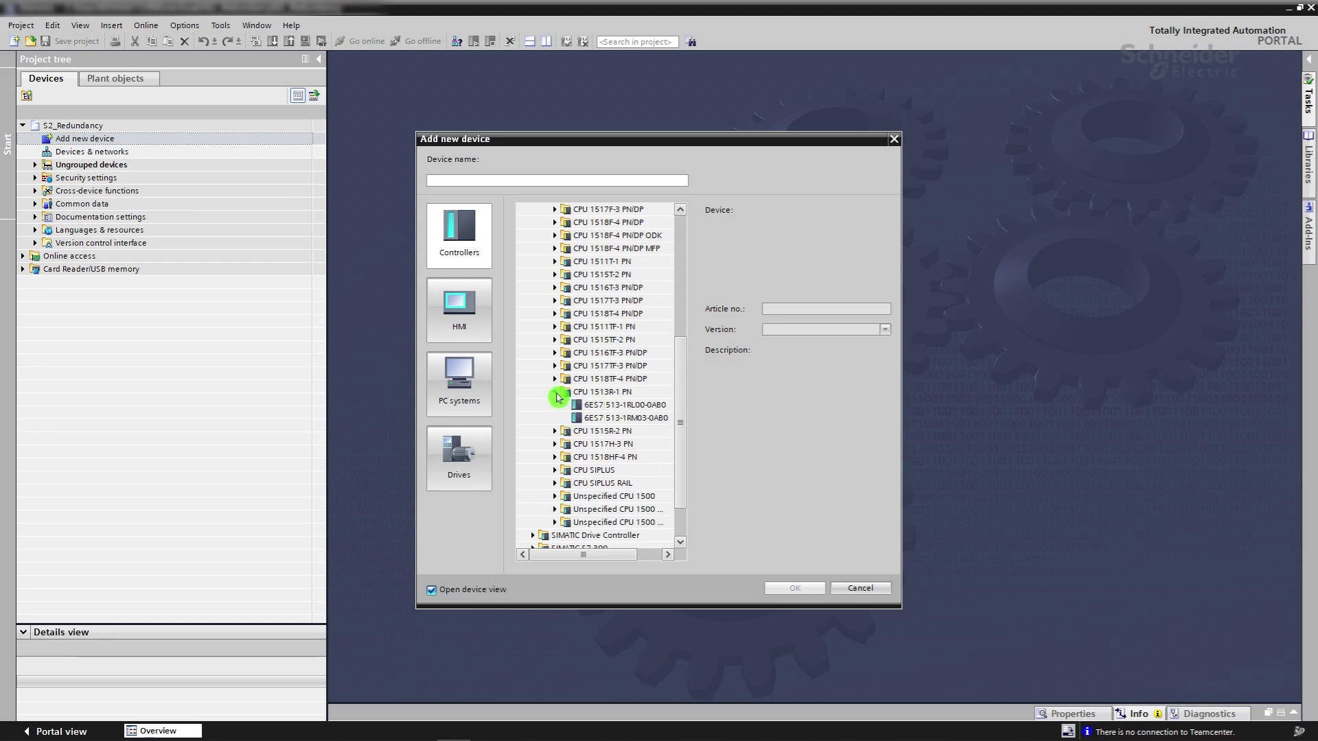
click(603, 419)
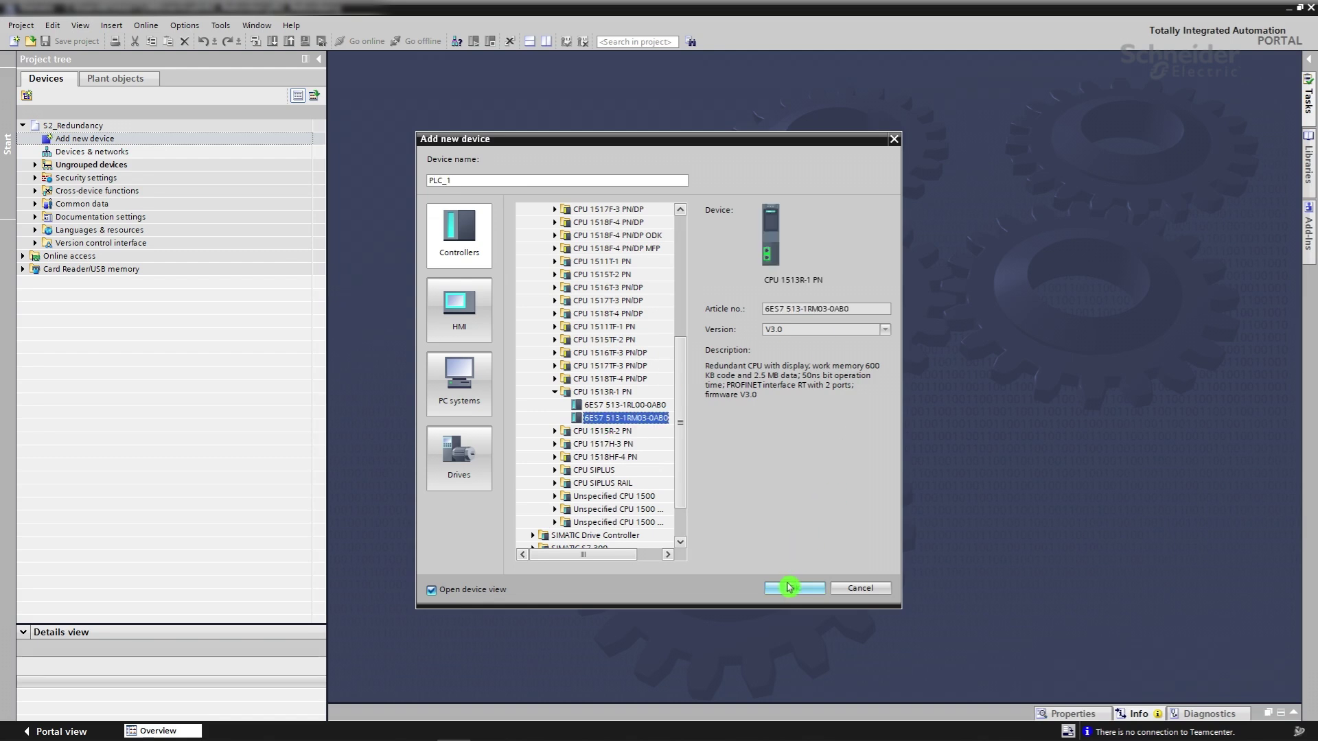
click(789, 588)
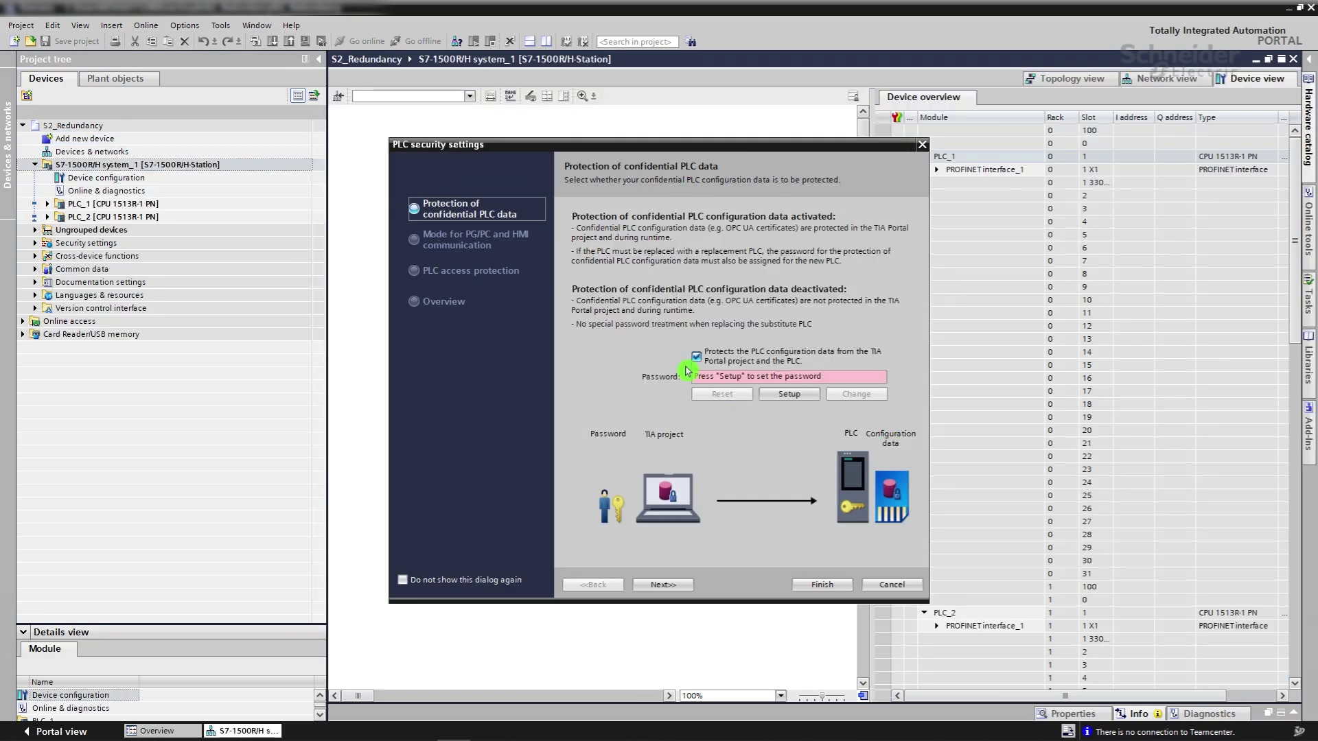
Complete the security wizard with confidential-data protection off and Full access (no protection)
click(698, 360)
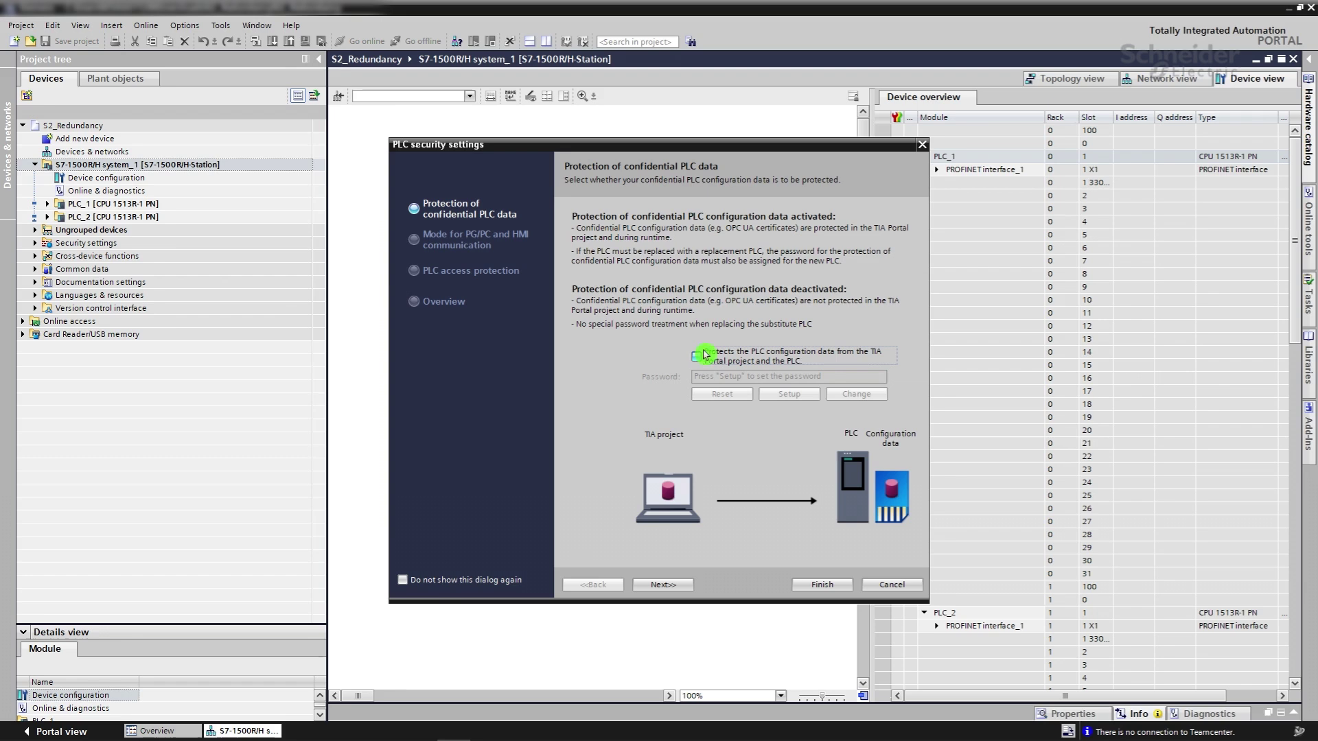
click(662, 585)
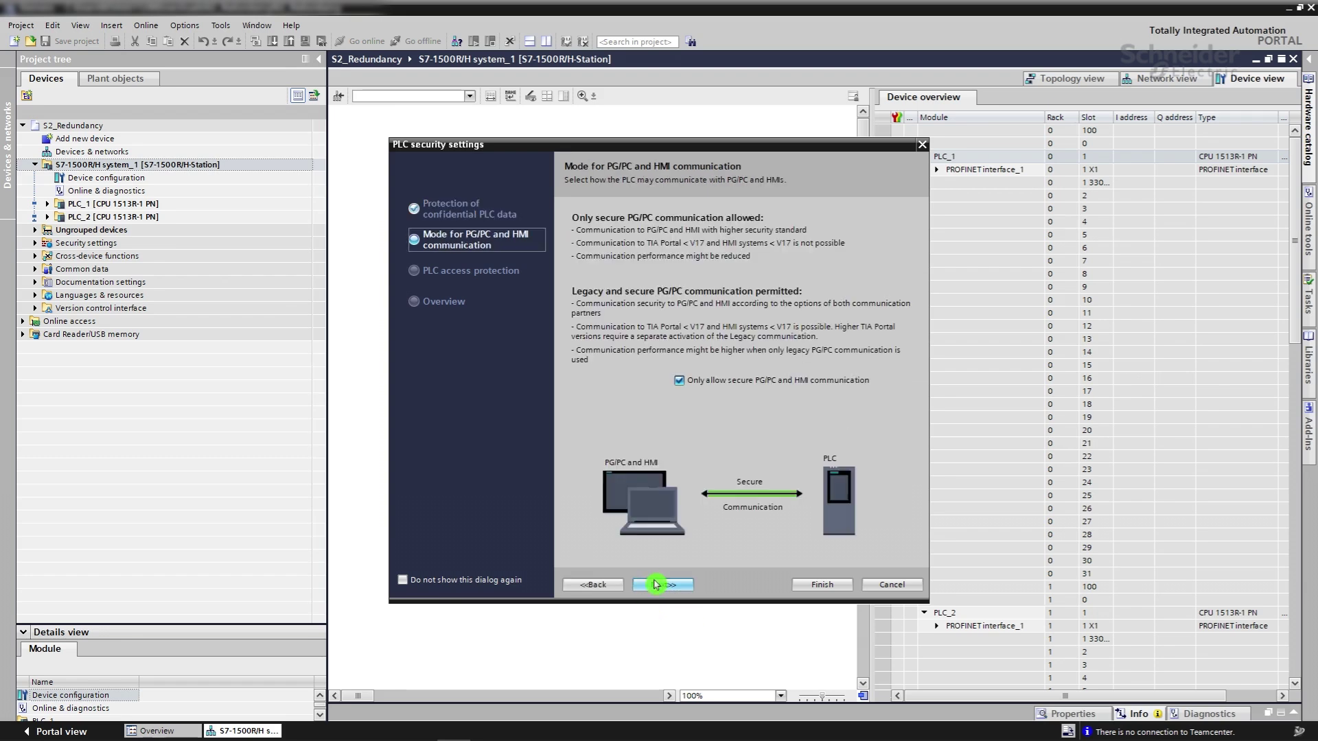
click(659, 586)
click(750, 422)
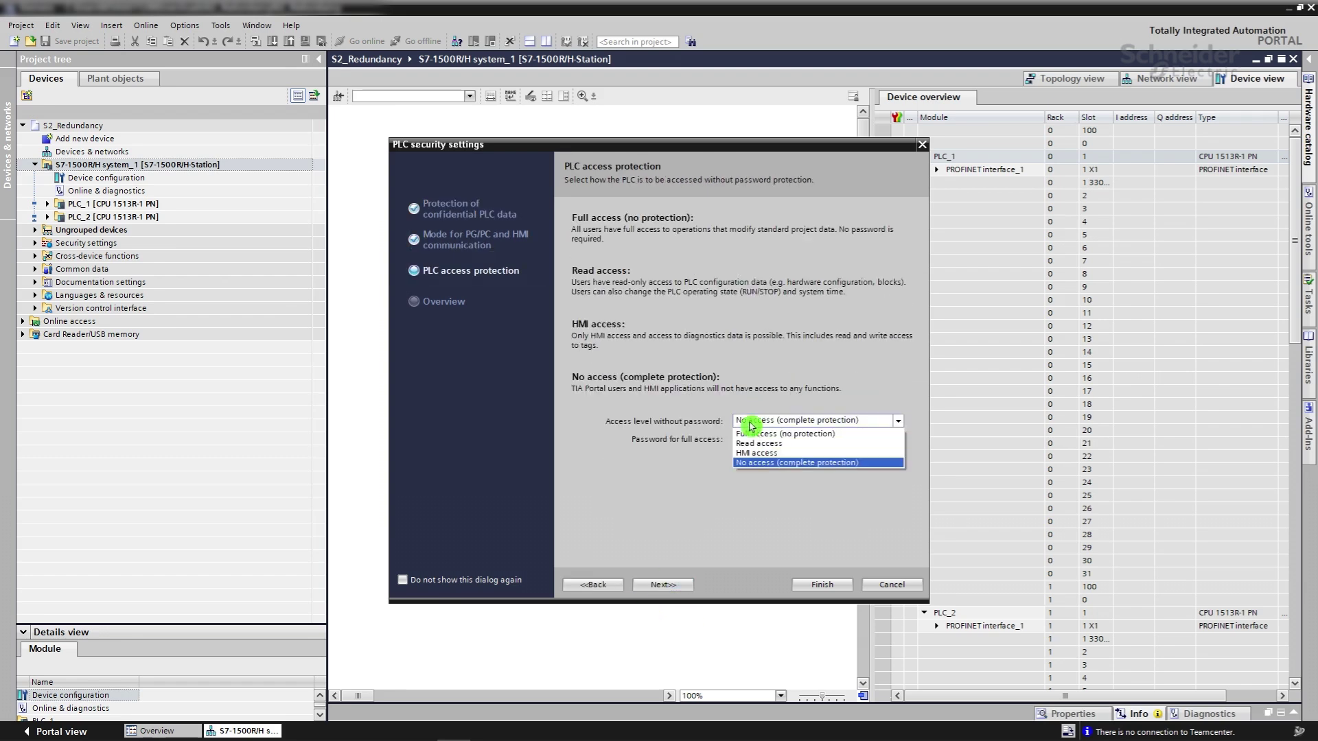
click(757, 433)
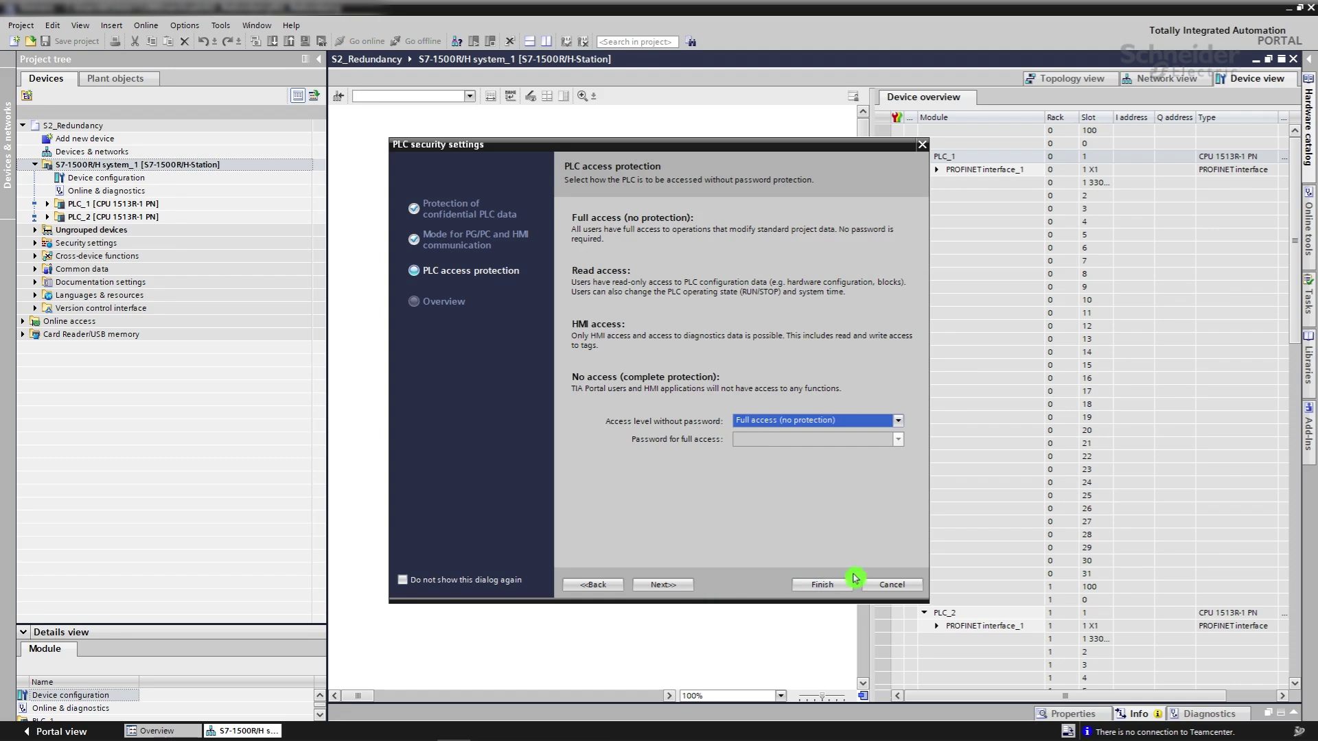
click(822, 584)
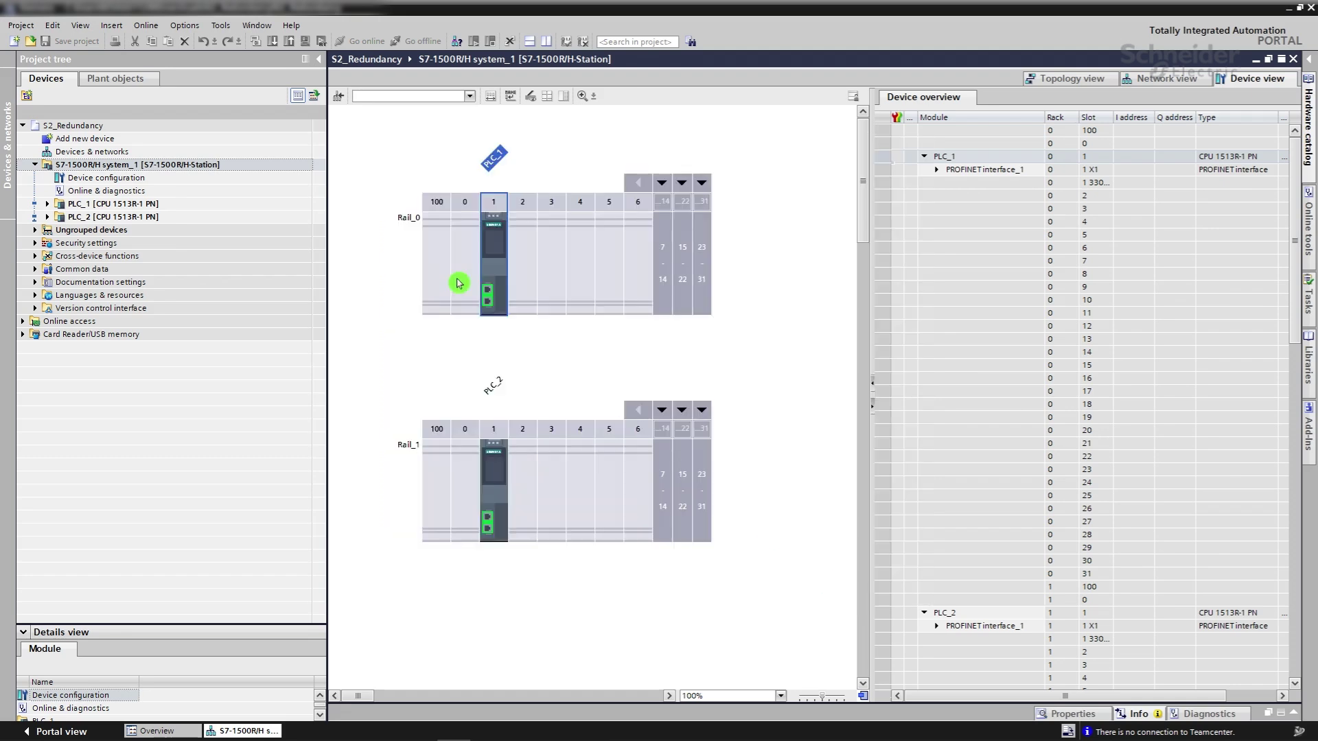
Rename PLC_1 to Primary_PLC and PLC_2 to Backup_PLC
click(86, 205)
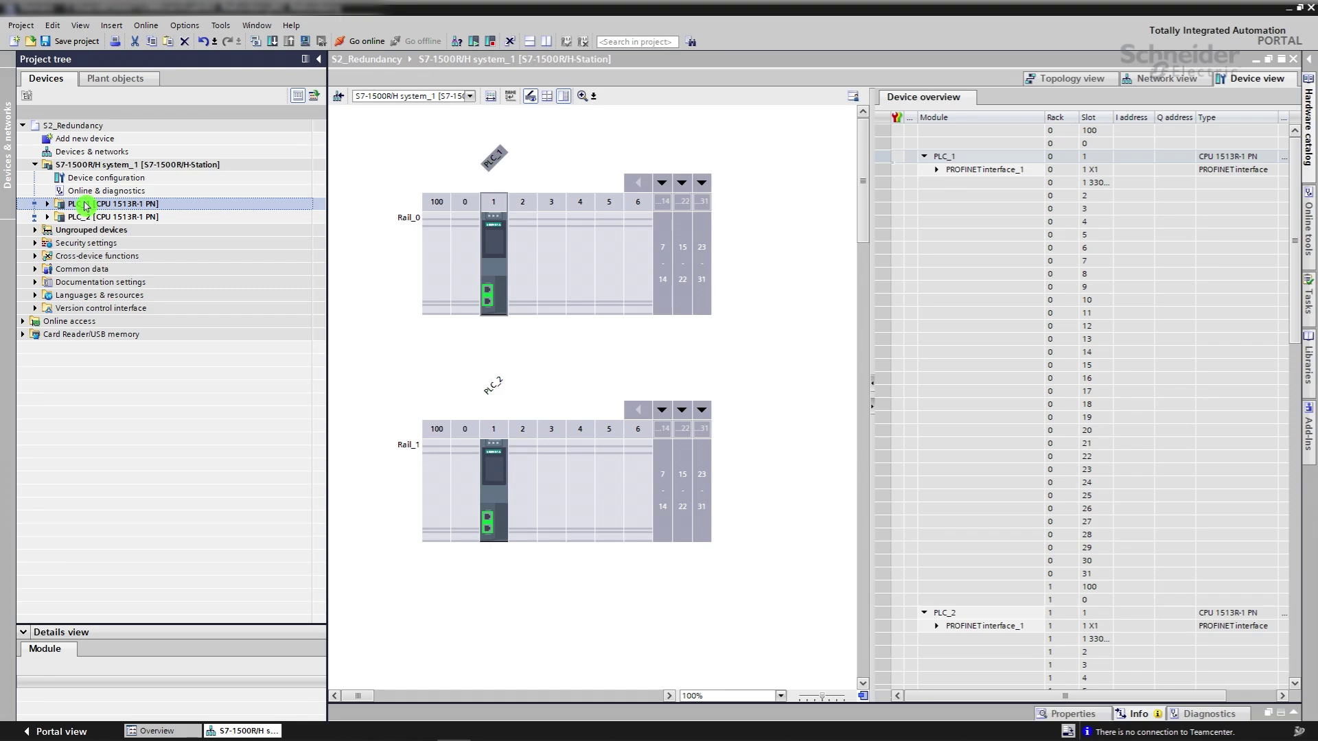
right_click(87, 207)
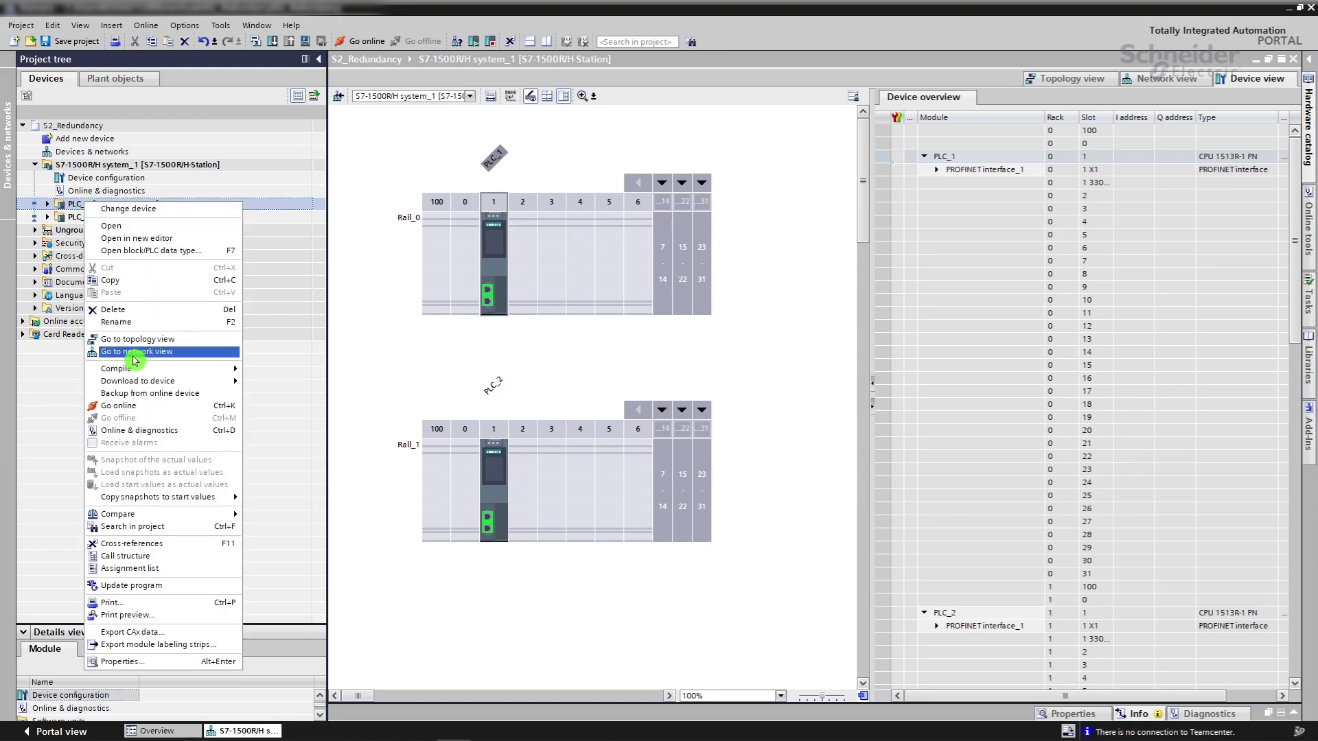
click(126, 321)
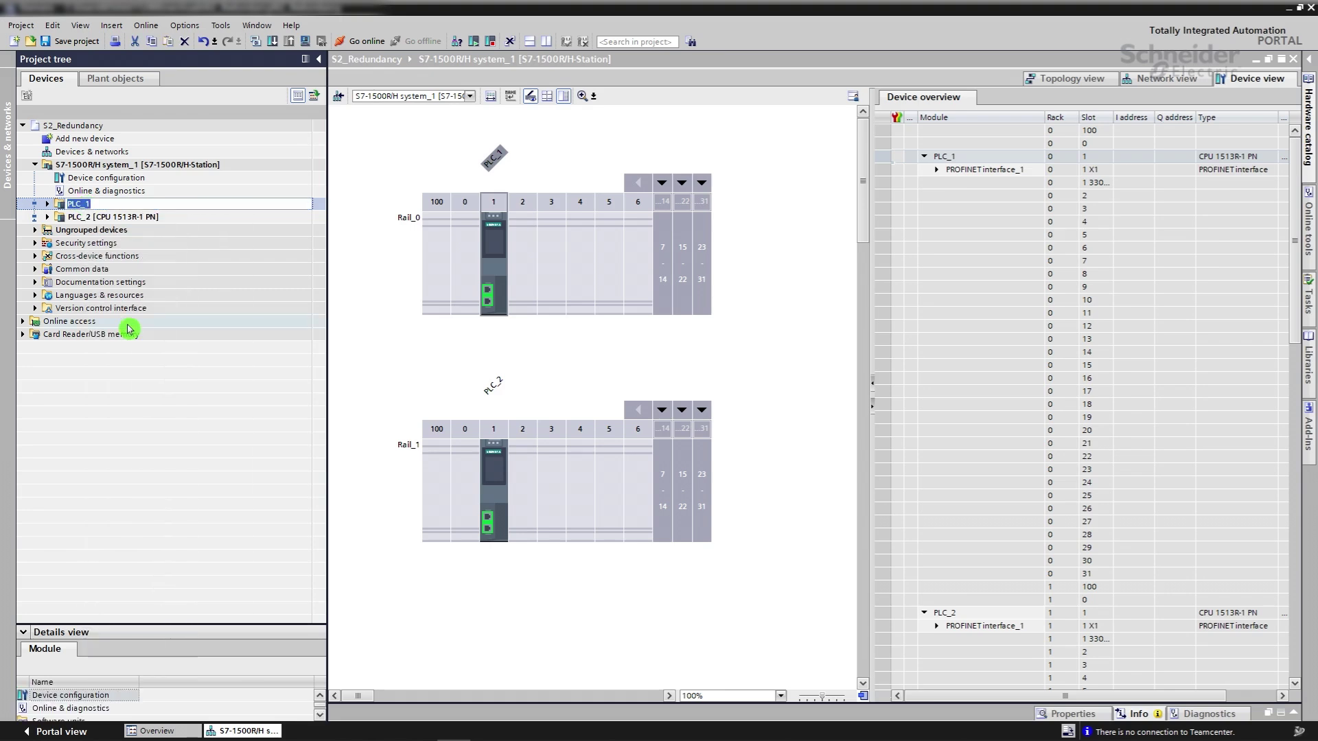
text(Primary_)
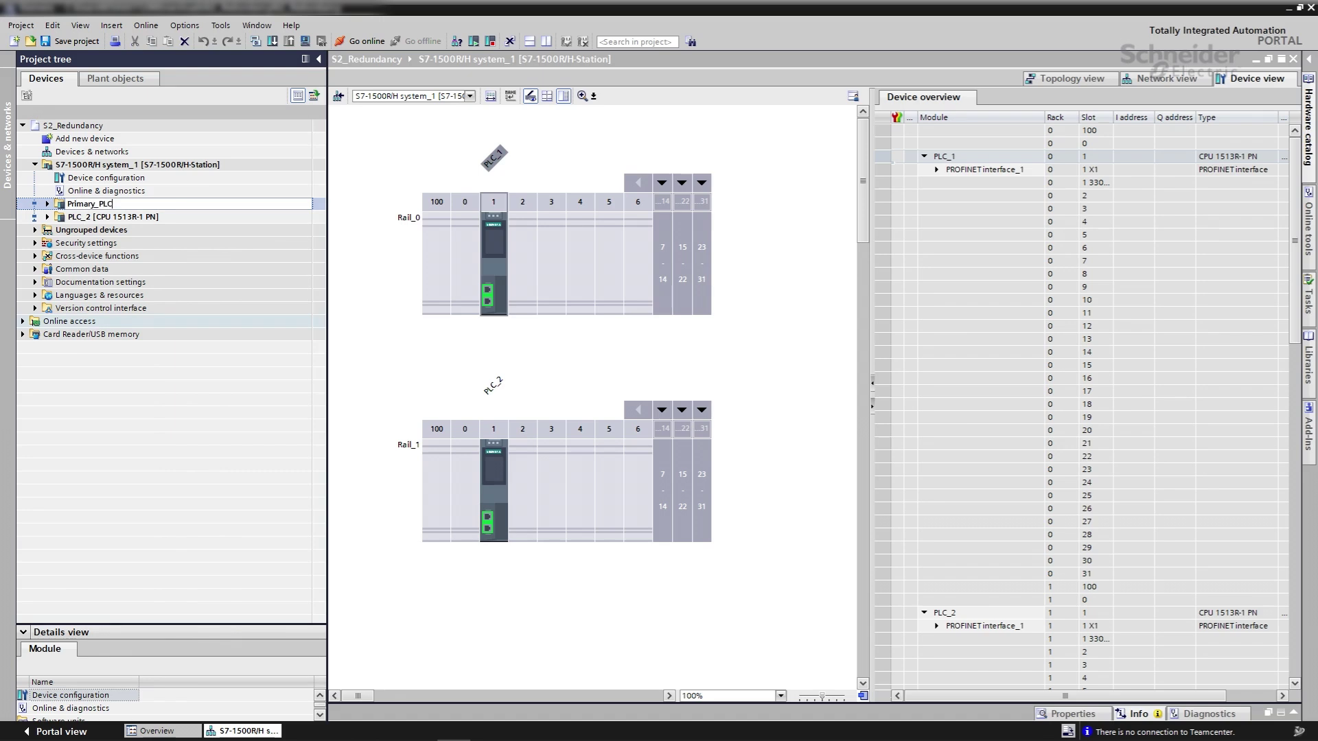
key(Return)
click(87, 218)
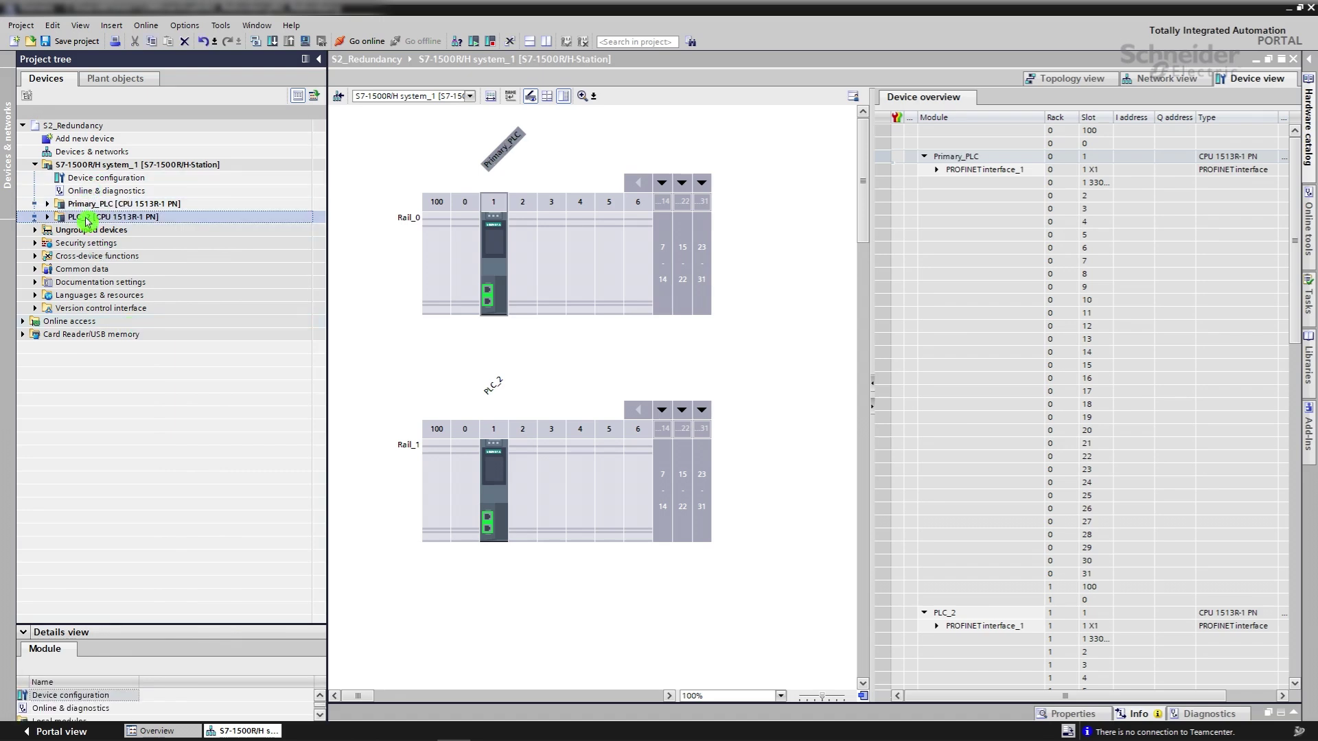
right_click(87, 220)
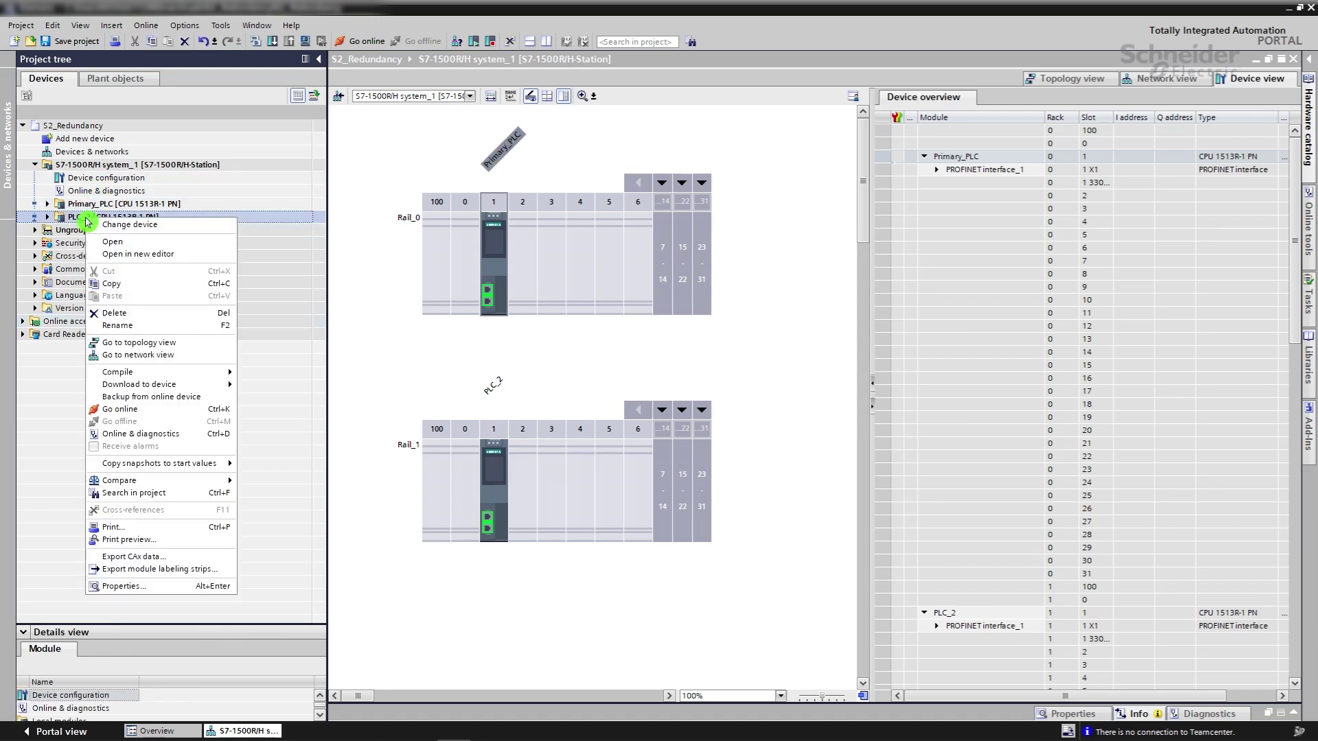
click(134, 326)
text(Backup_PLC)
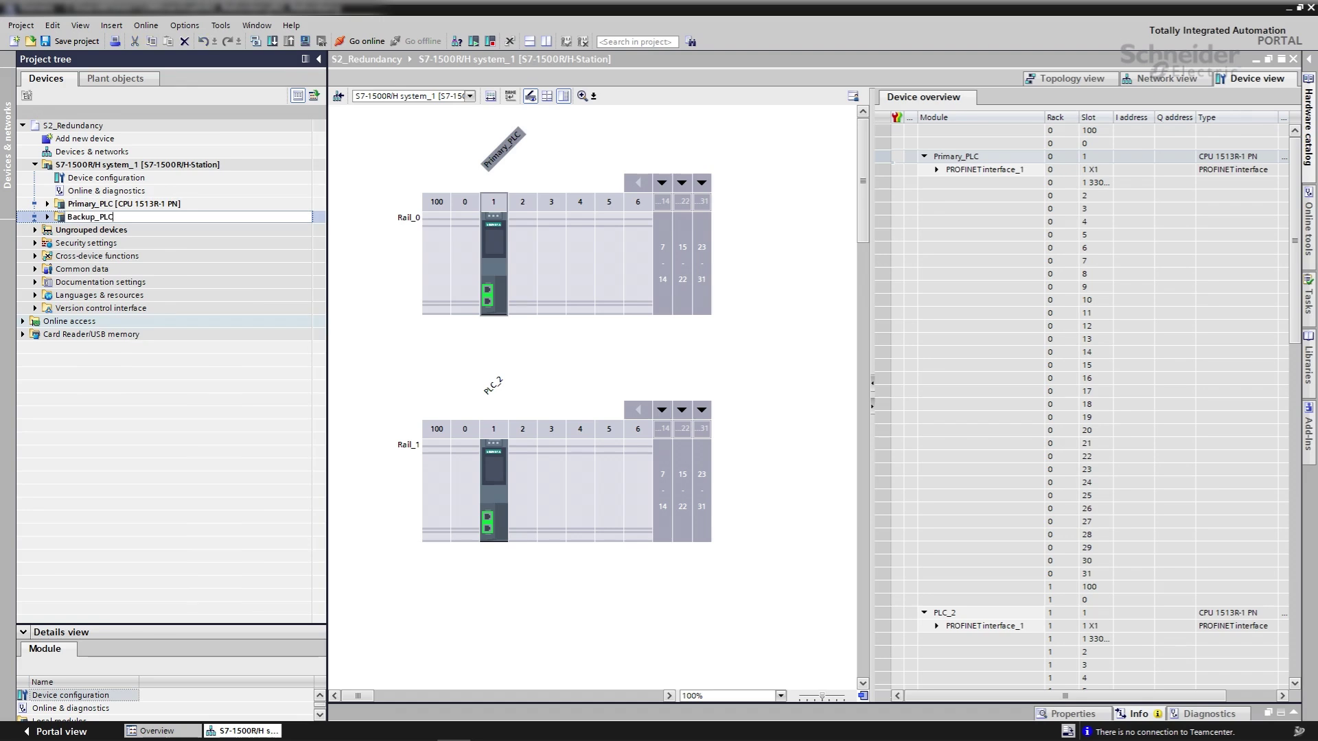
key(Return)
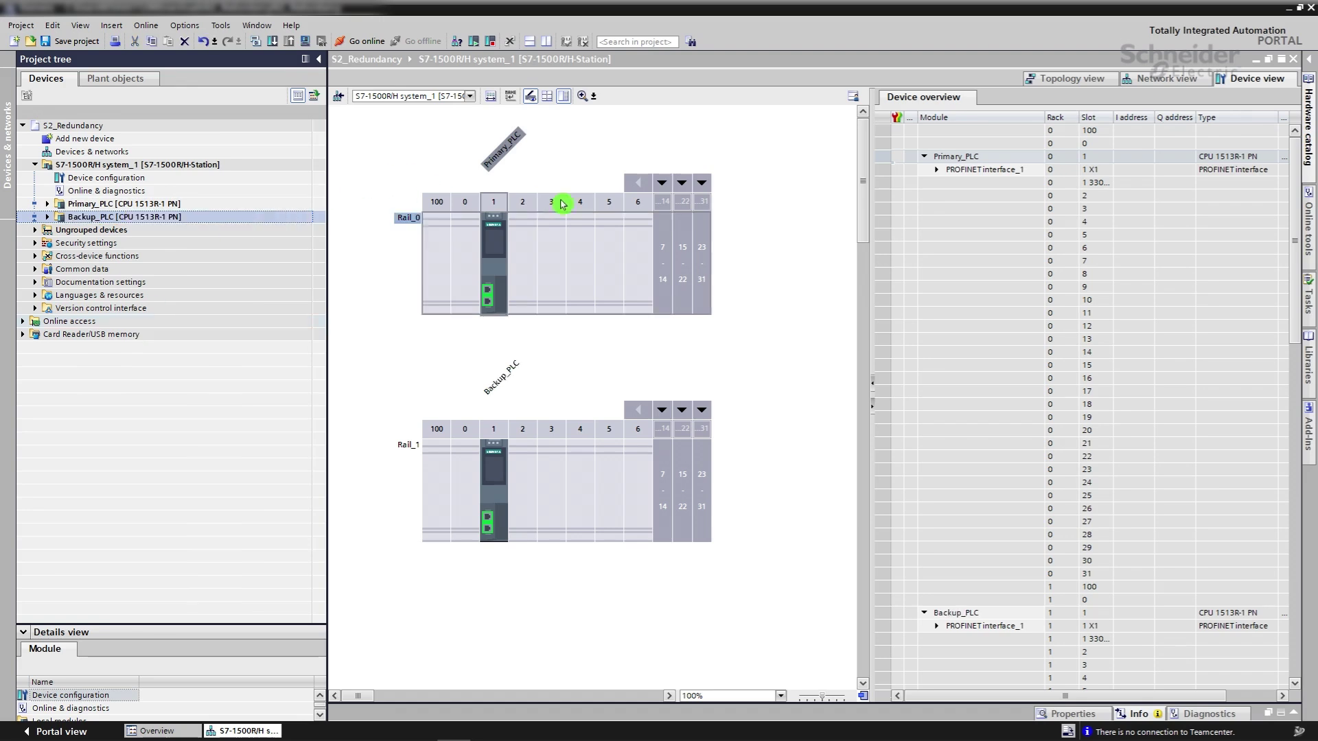
In network view, locate ATV930 VW3A3647 under PROFINET IO > Drives > Schneider Electric > ATV9x0
click(1164, 80)
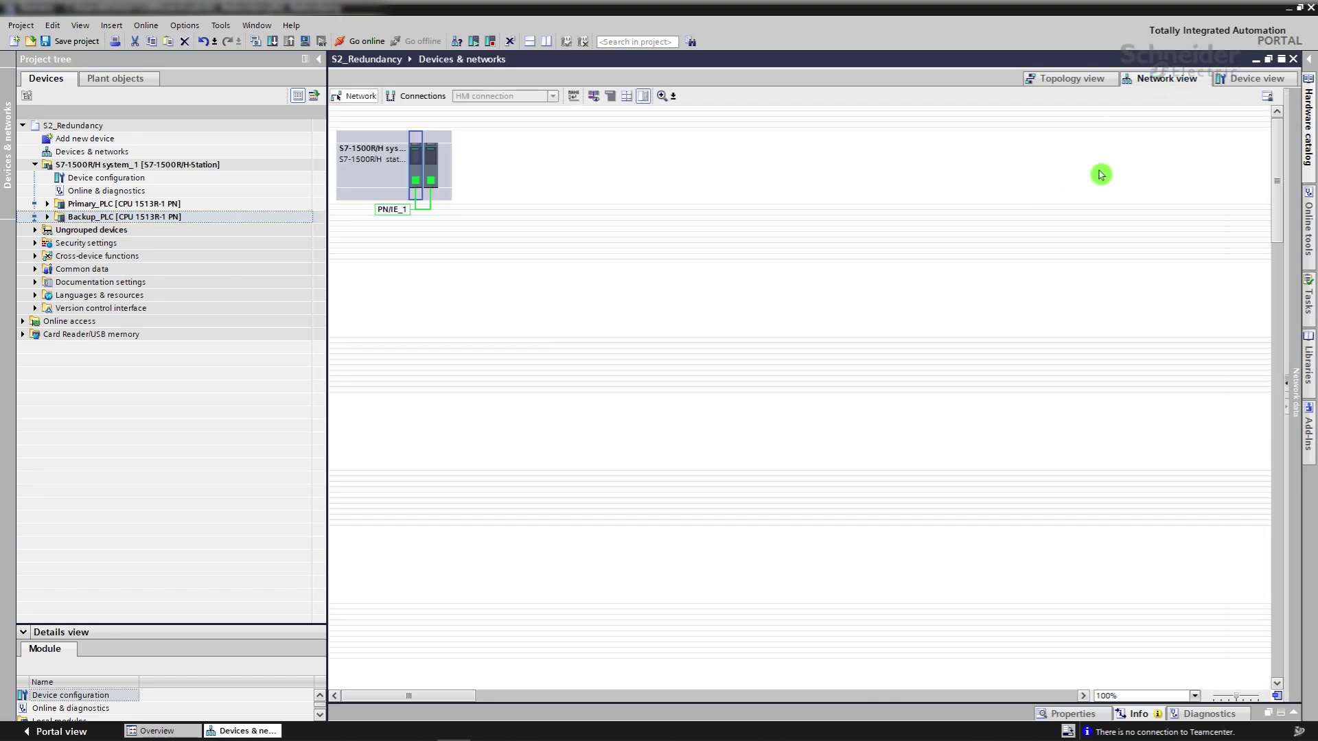
click(1311, 63)
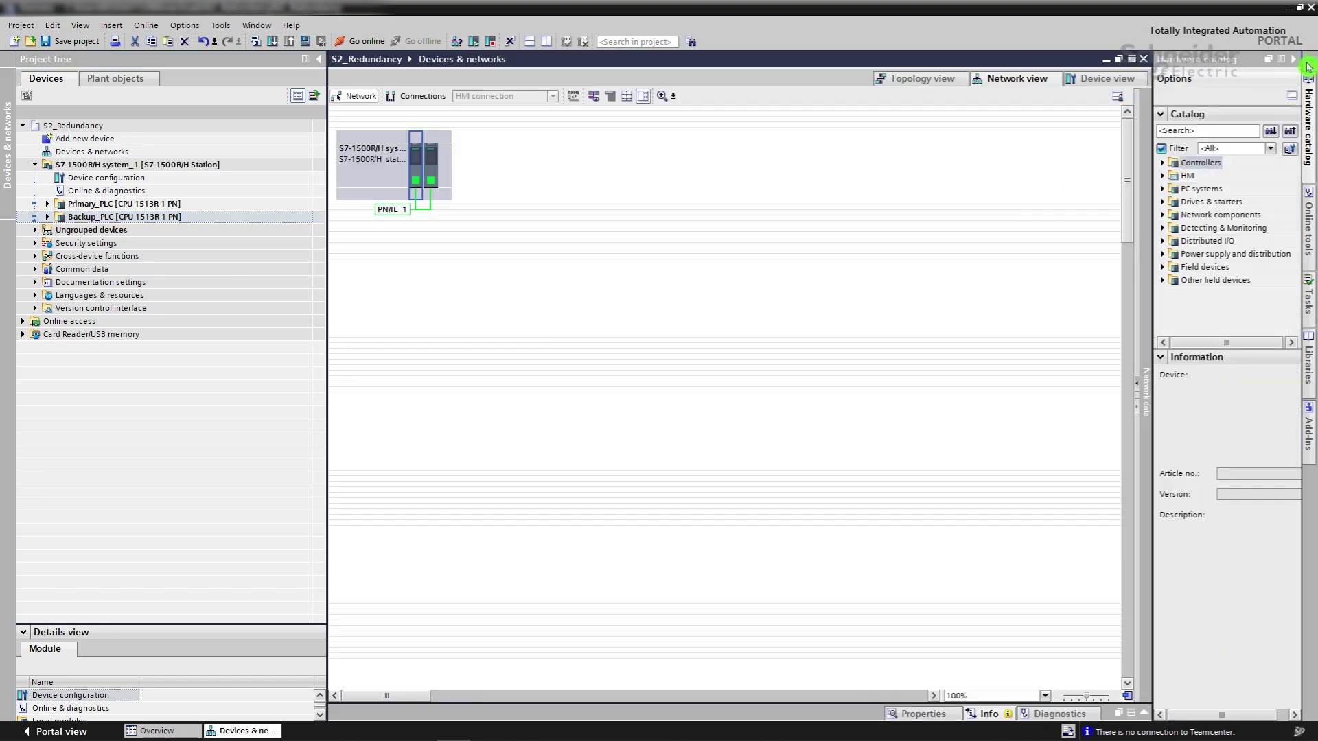
click(1163, 280)
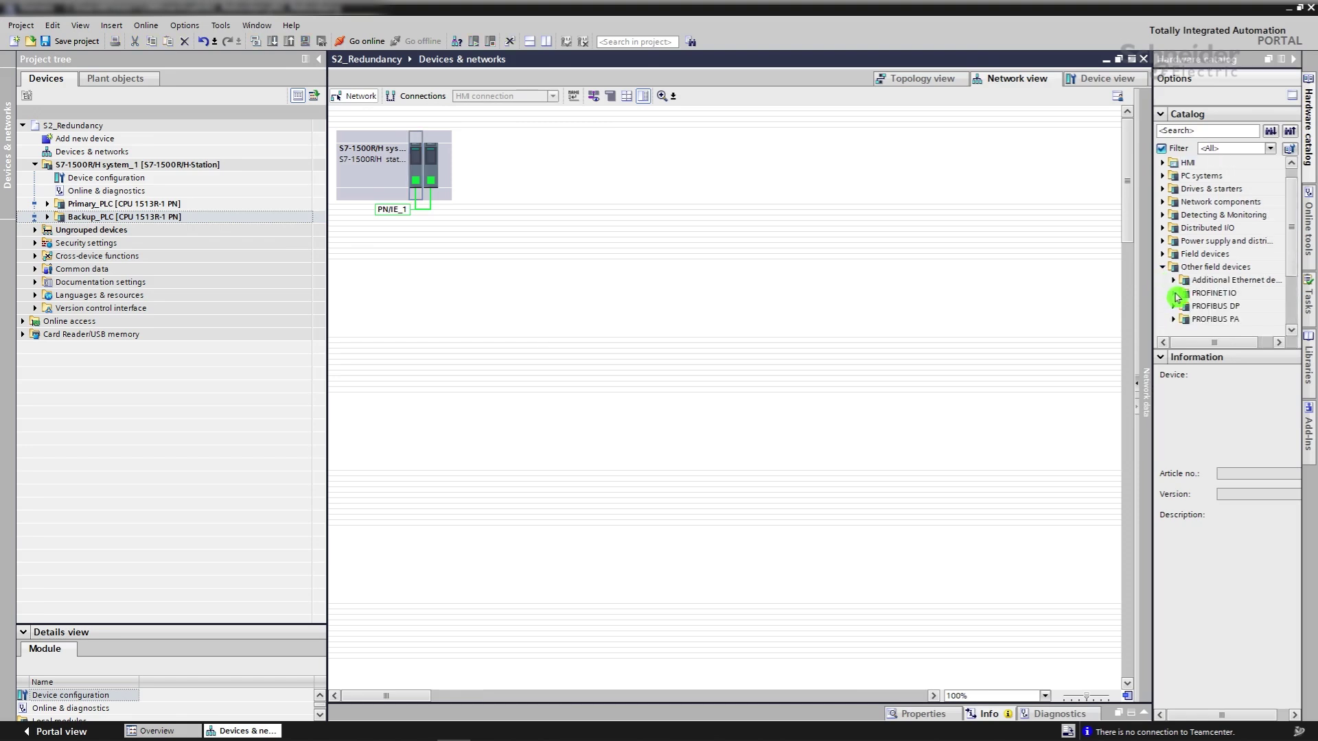
click(1174, 295)
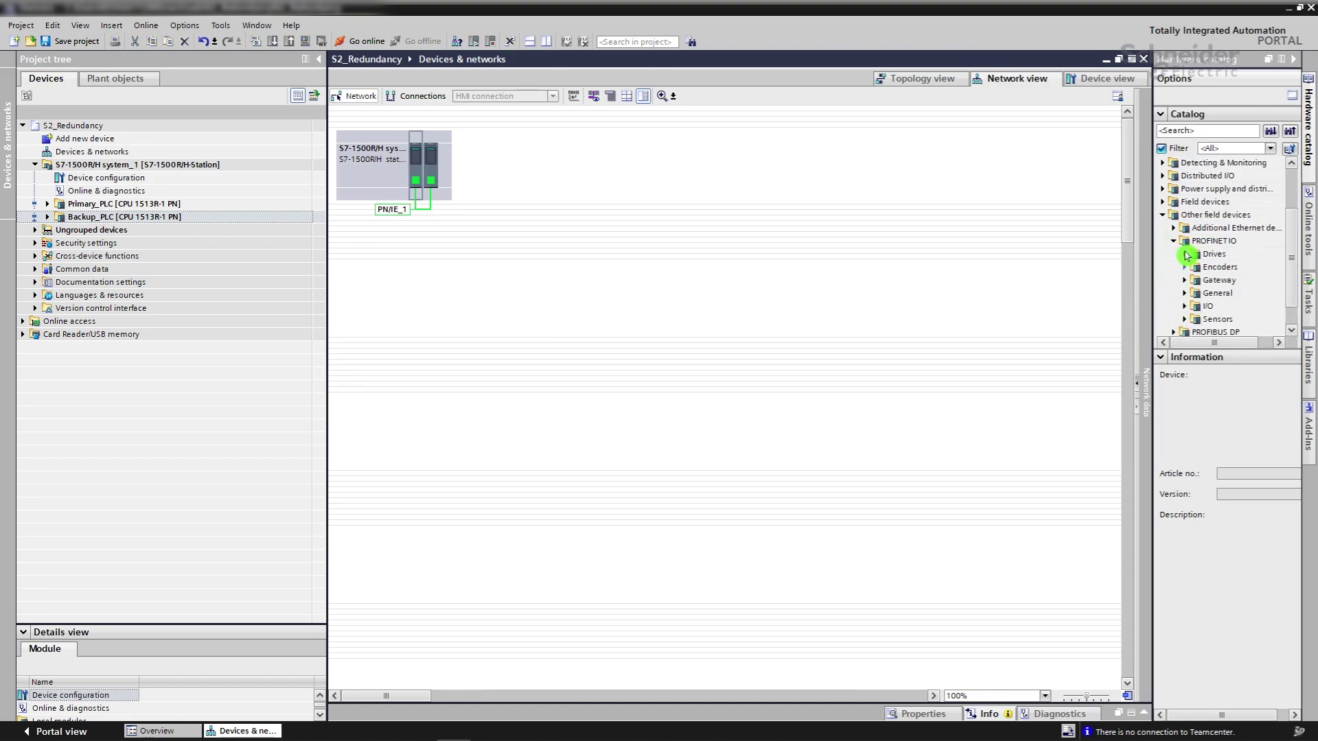
click(1185, 255)
click(1198, 281)
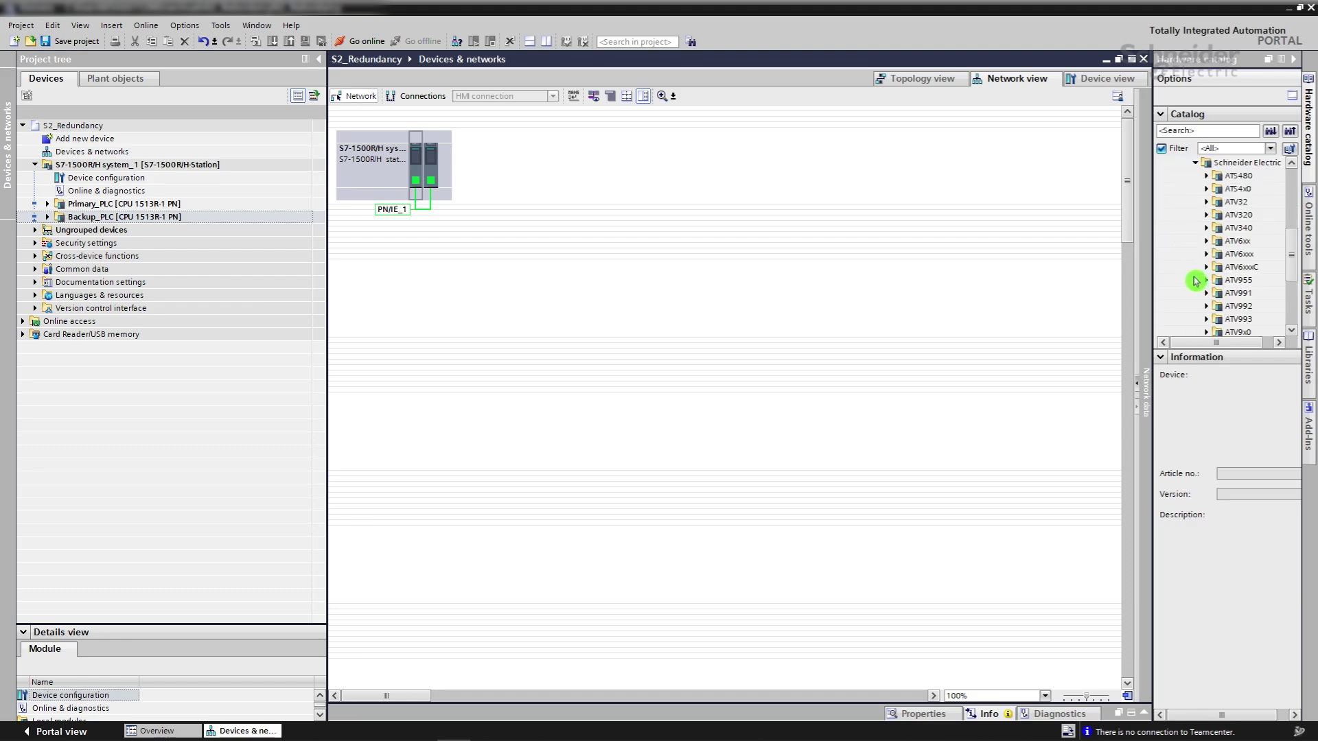
scroll(1196, 281, down, 1)
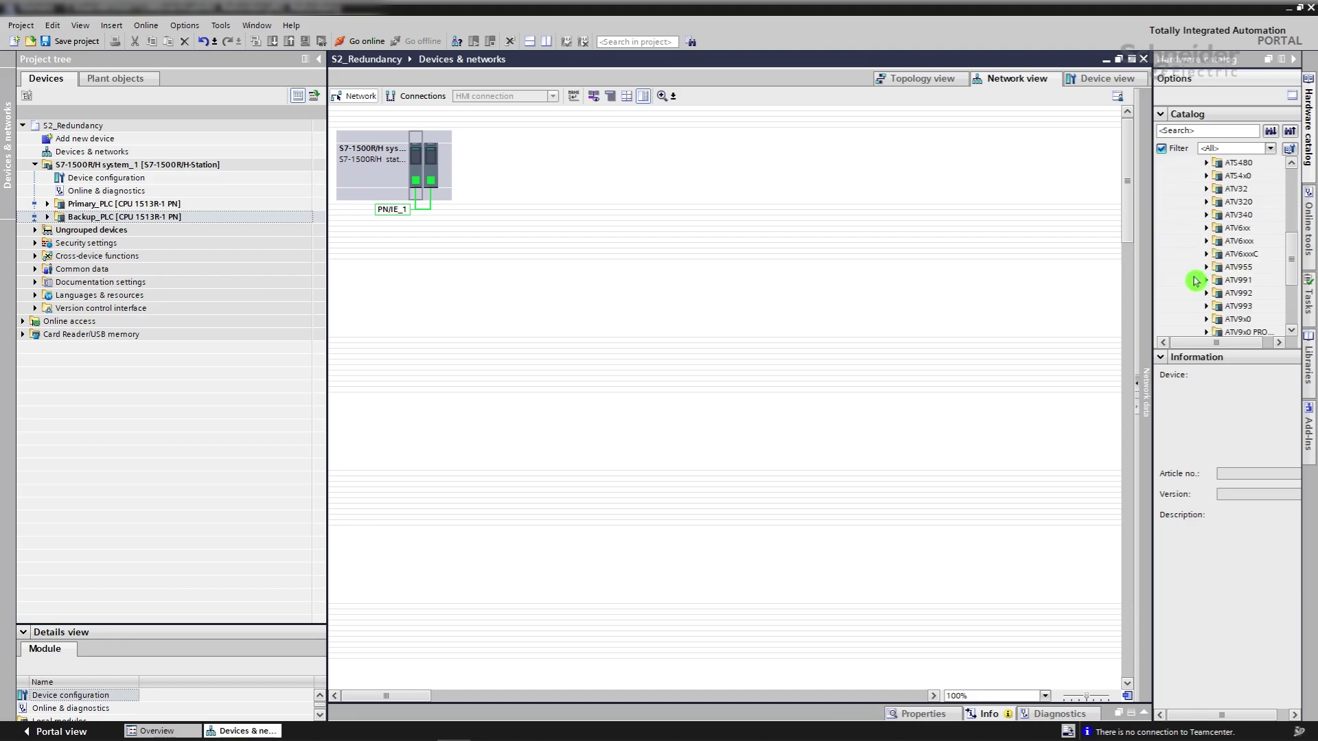
click(1209, 321)
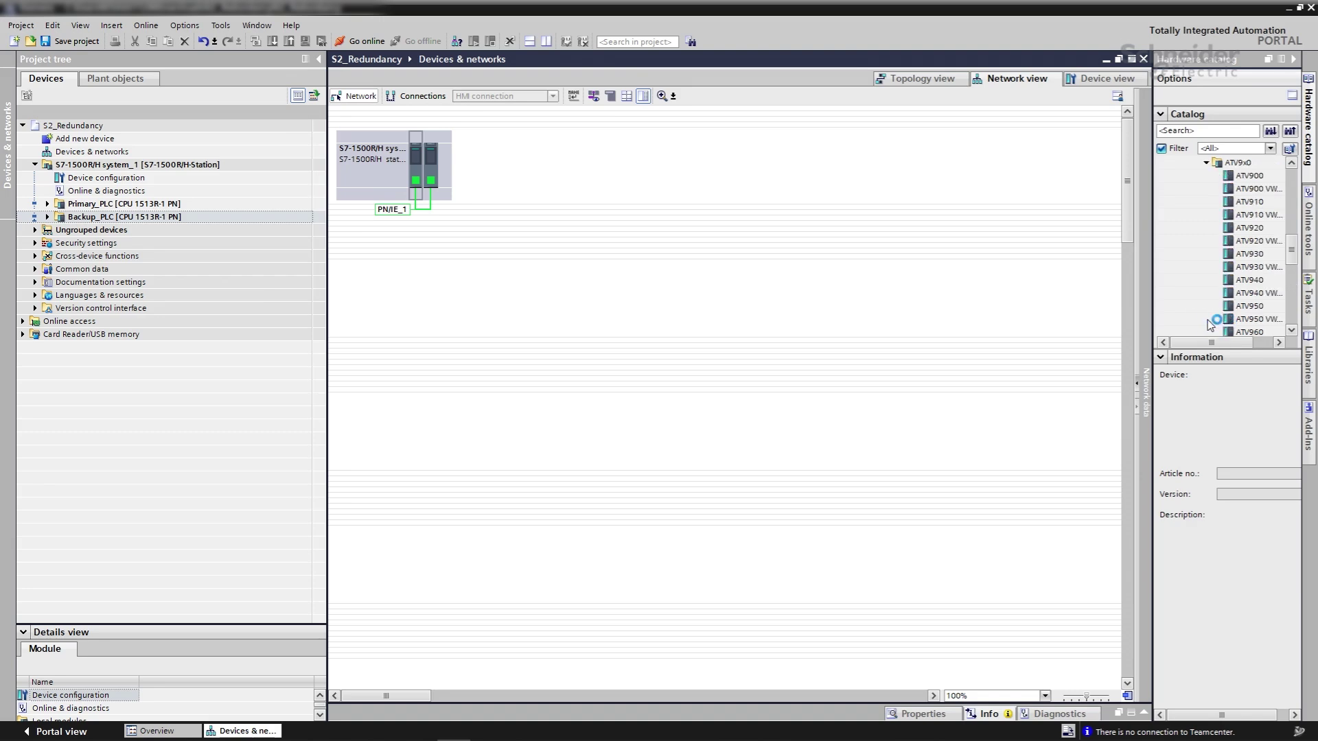
click(1248, 268)
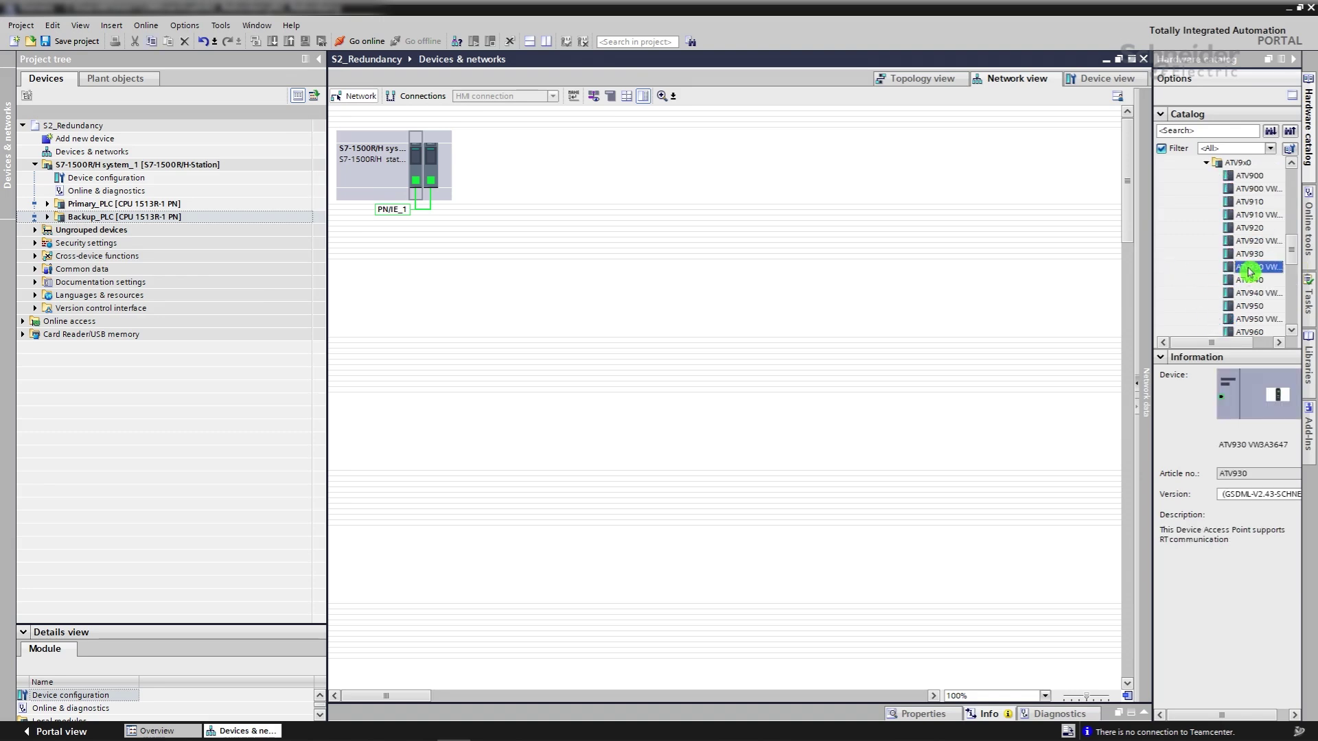
Place the ATV930 in the network and assign it to both Primary_PLC and Backup_PLC interfaces
drag(1221, 274, 422, 324)
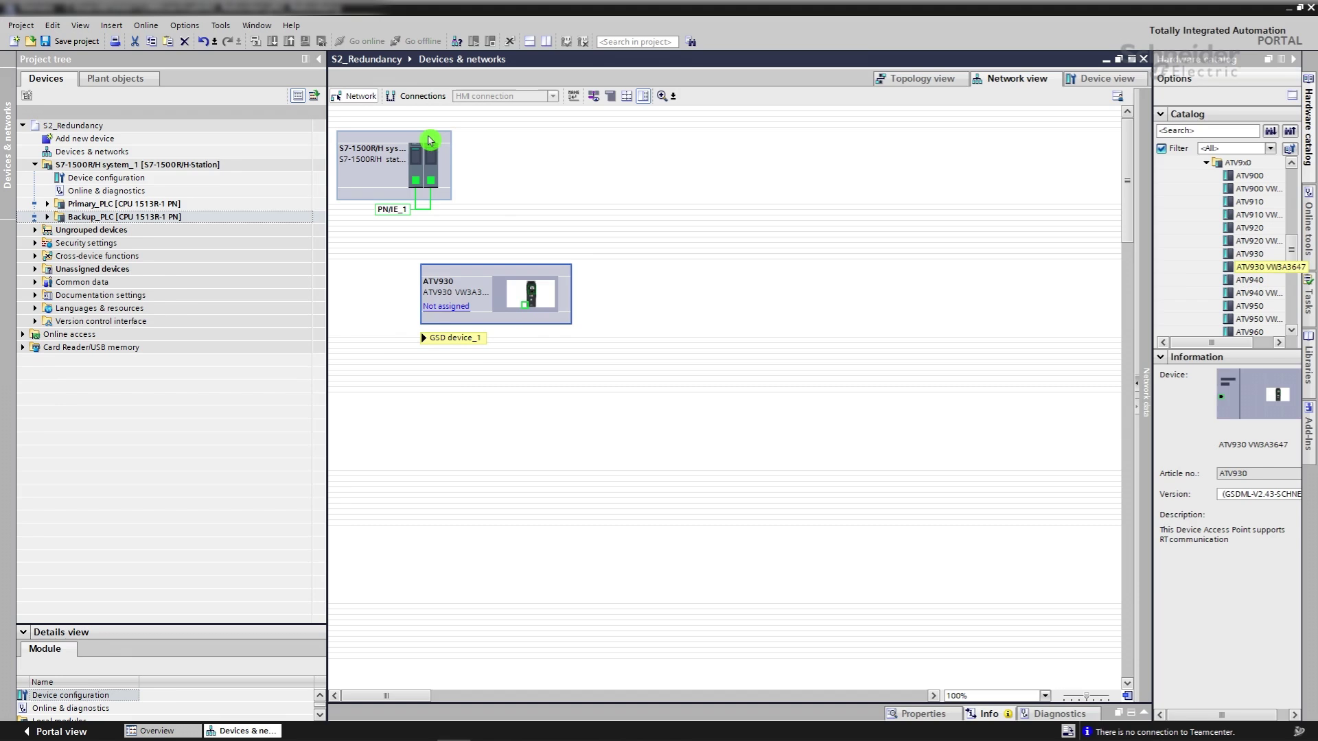
drag(433, 154, 535, 154)
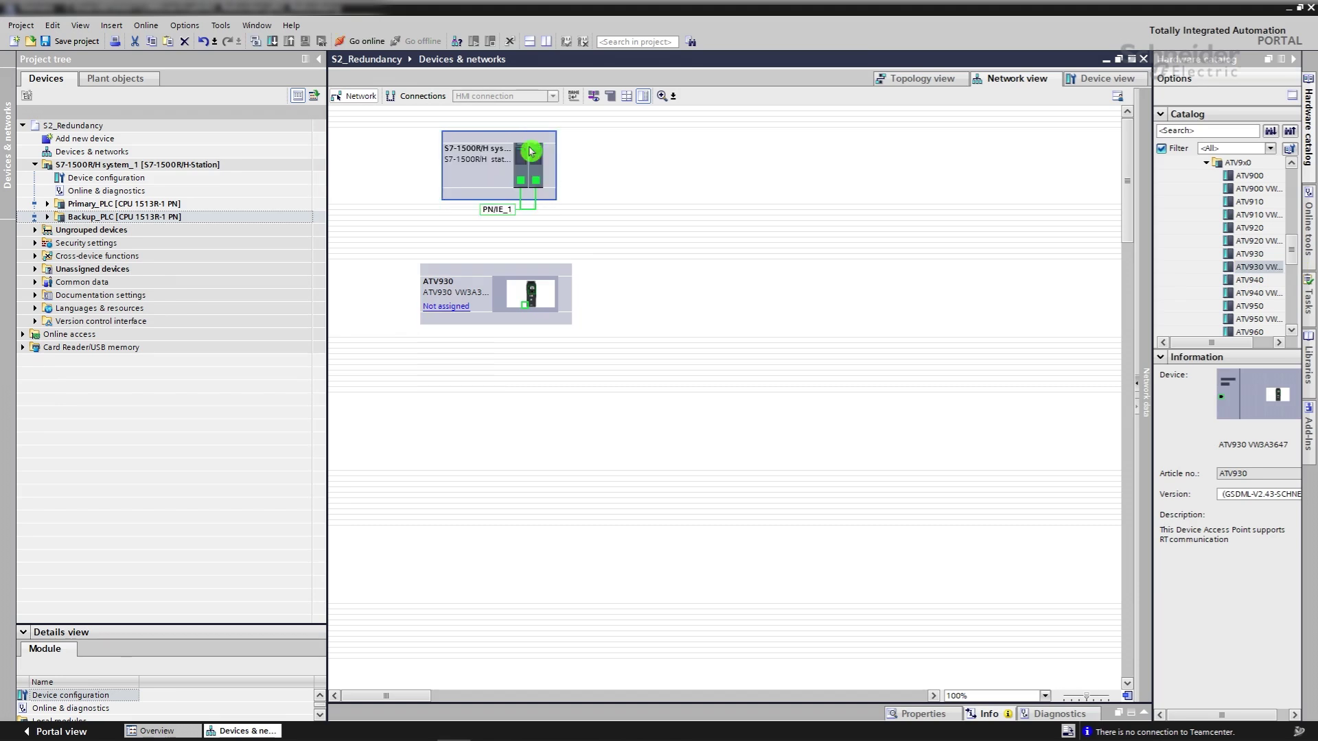
click(453, 309)
click(485, 319)
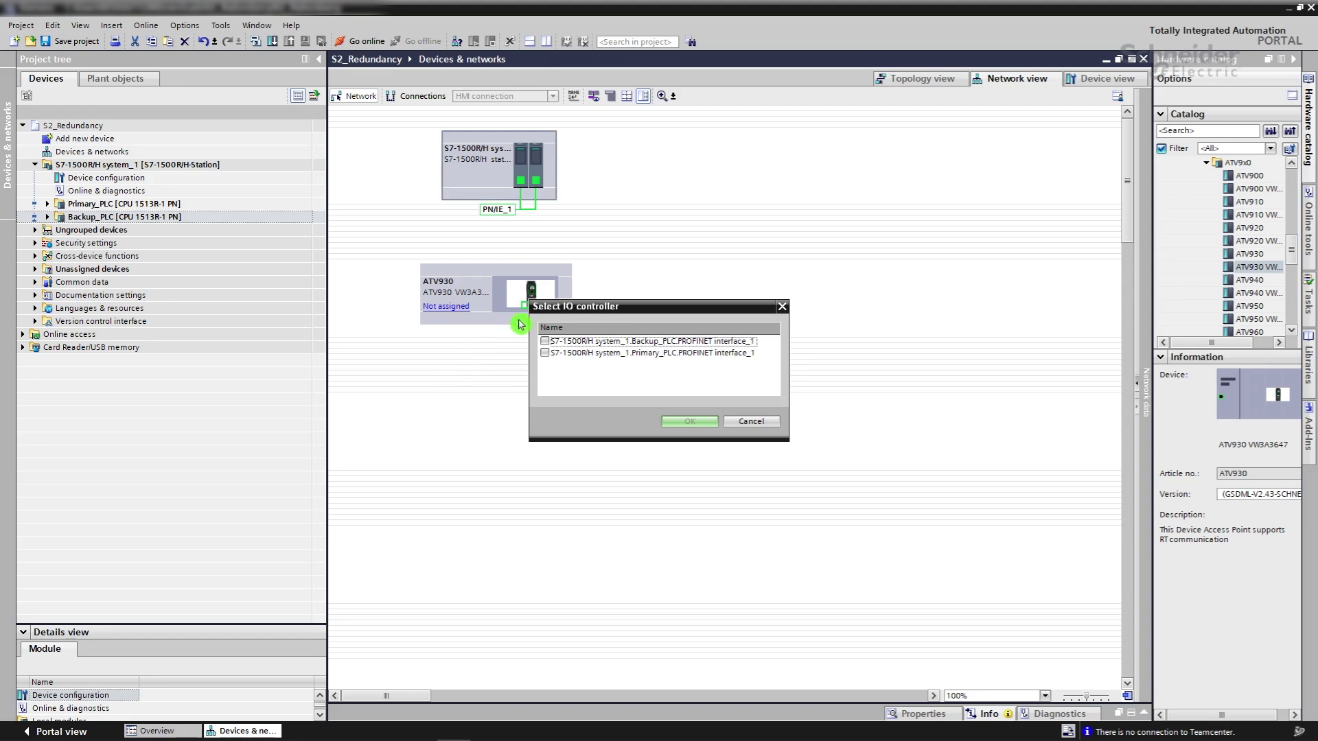
click(545, 341)
click(545, 353)
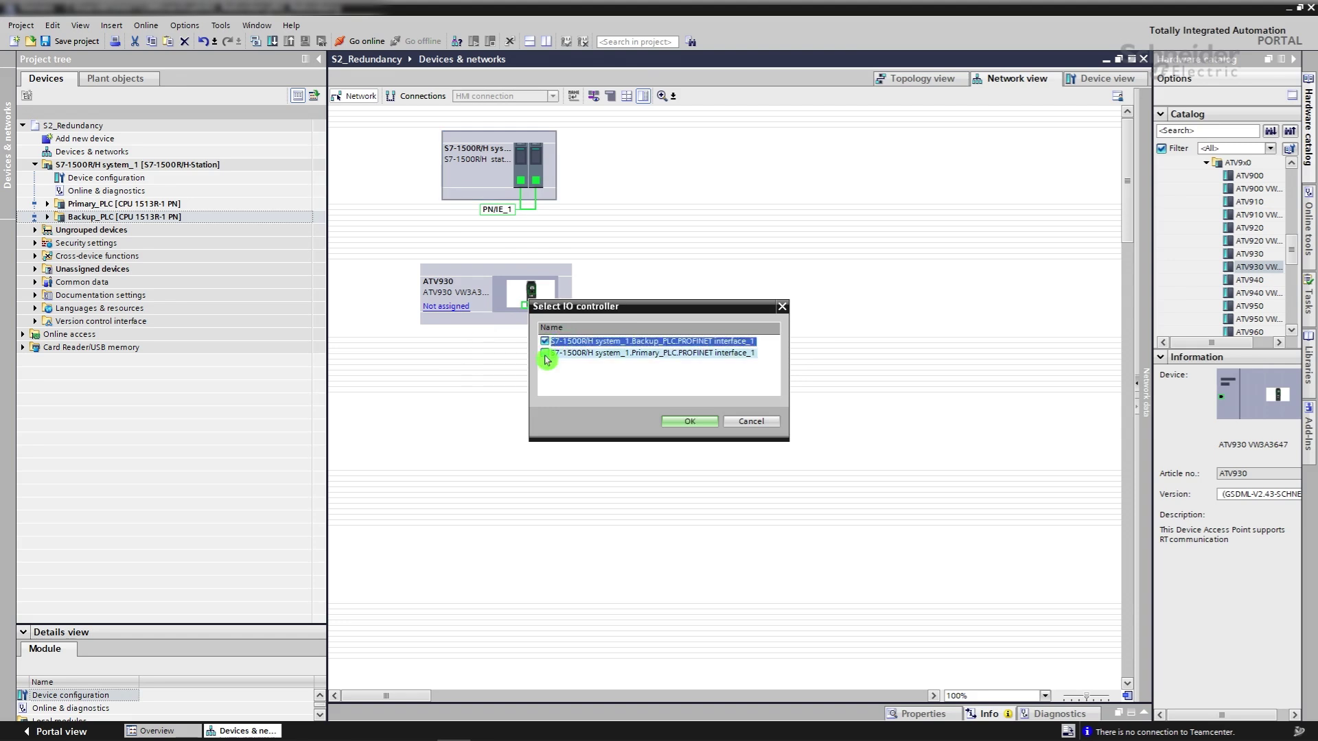
click(690, 421)
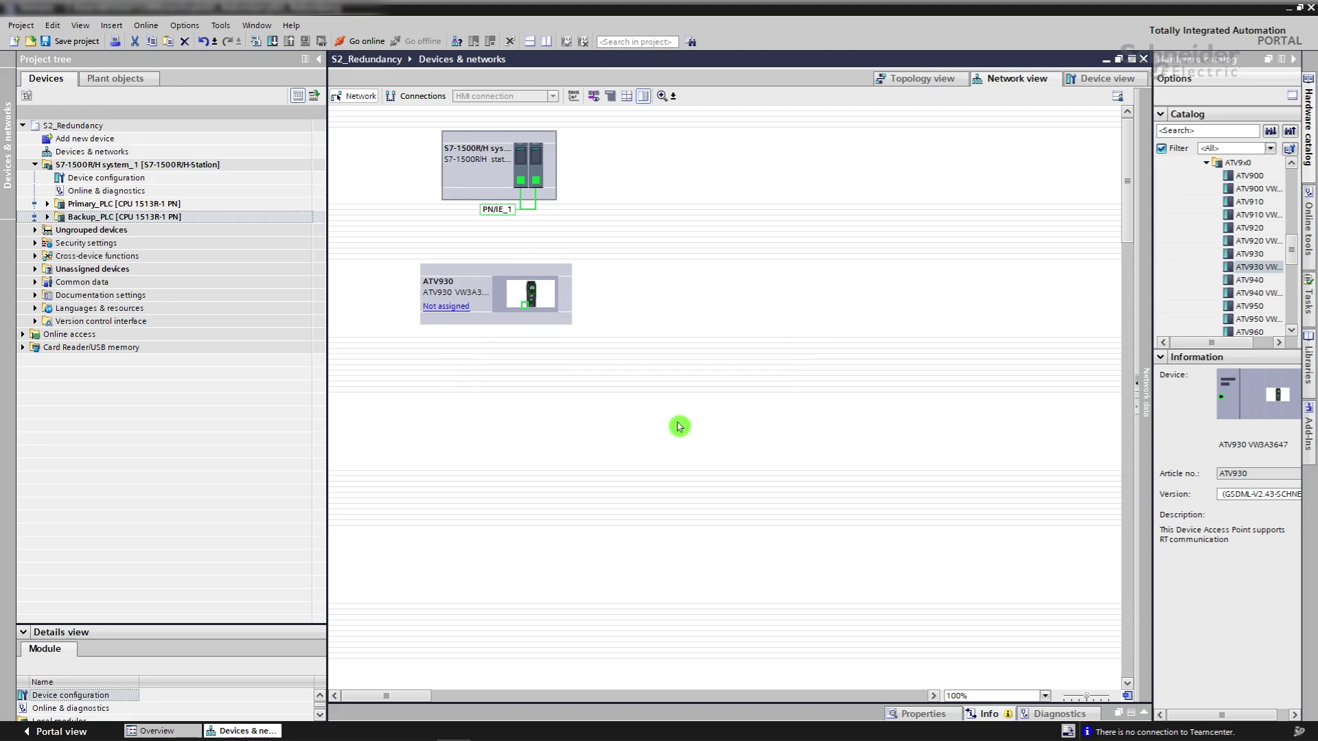
click(924, 79)
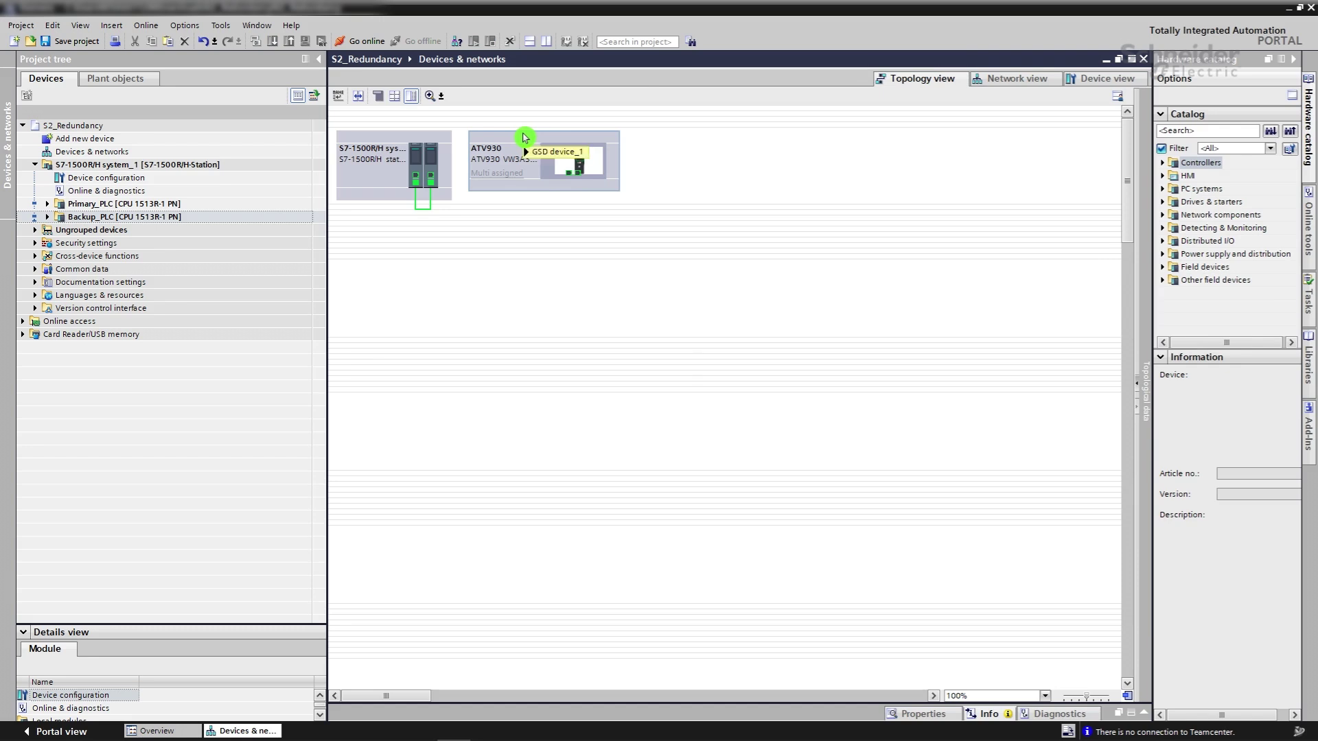
Arrange the devices and cable both ATV930 ports to the two redundant CPUs' ports
mouse_move(523, 136)
mouse_down()
mouse_move(484, 290)
mouse_move(527, 278)
mouse_up()
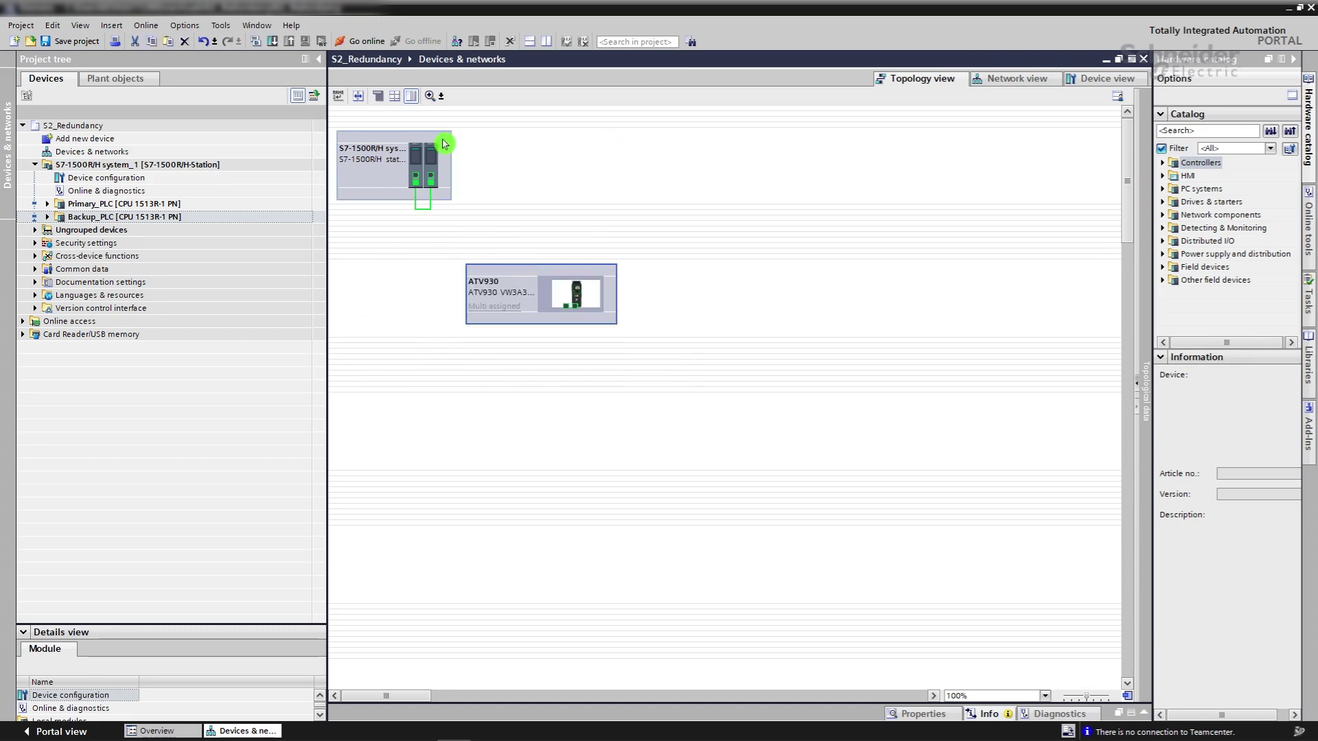
drag(431, 148, 554, 170)
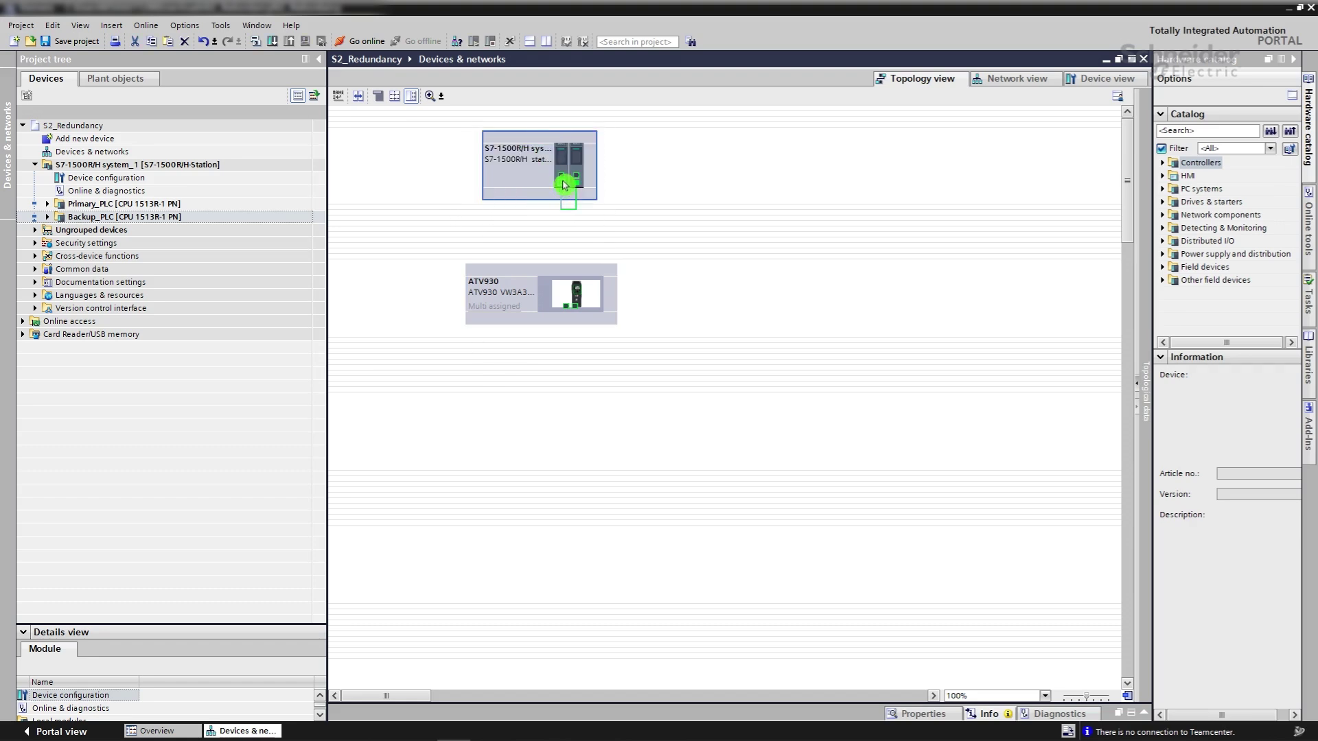
drag(563, 178, 569, 348)
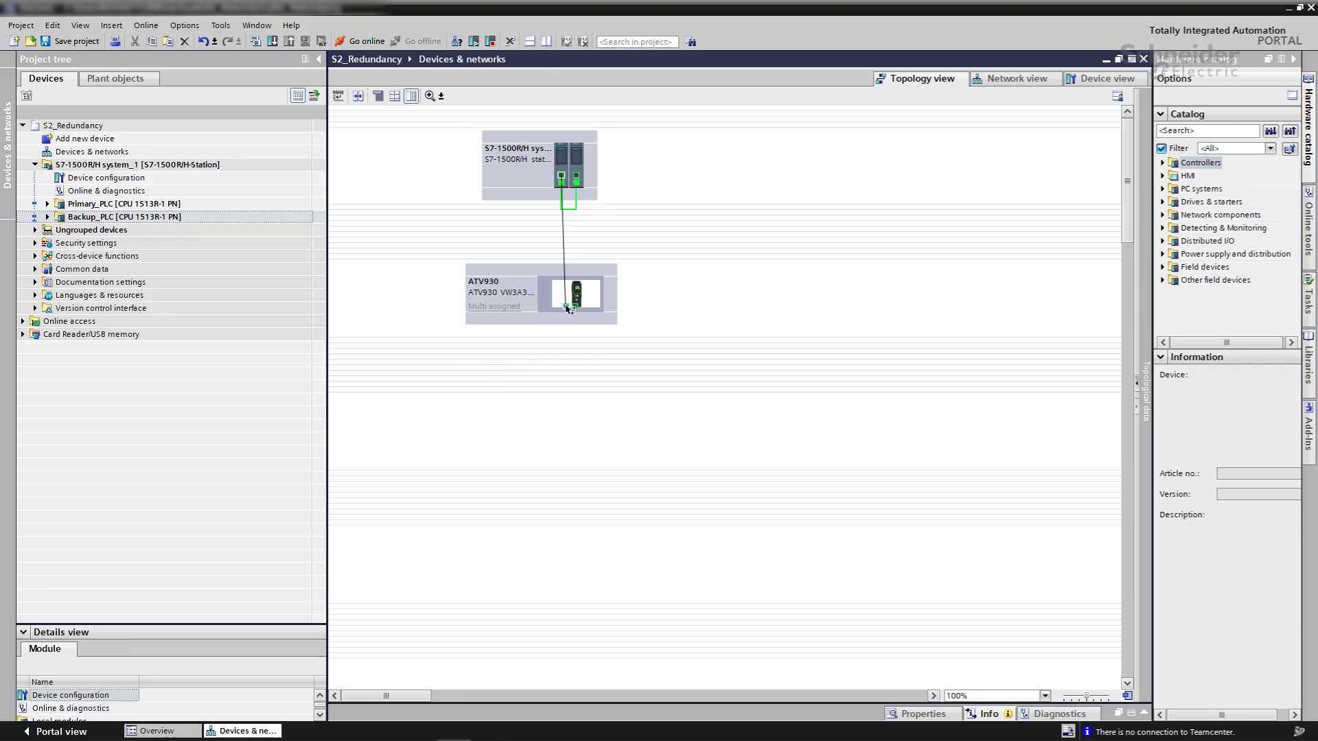
drag(577, 306, 579, 181)
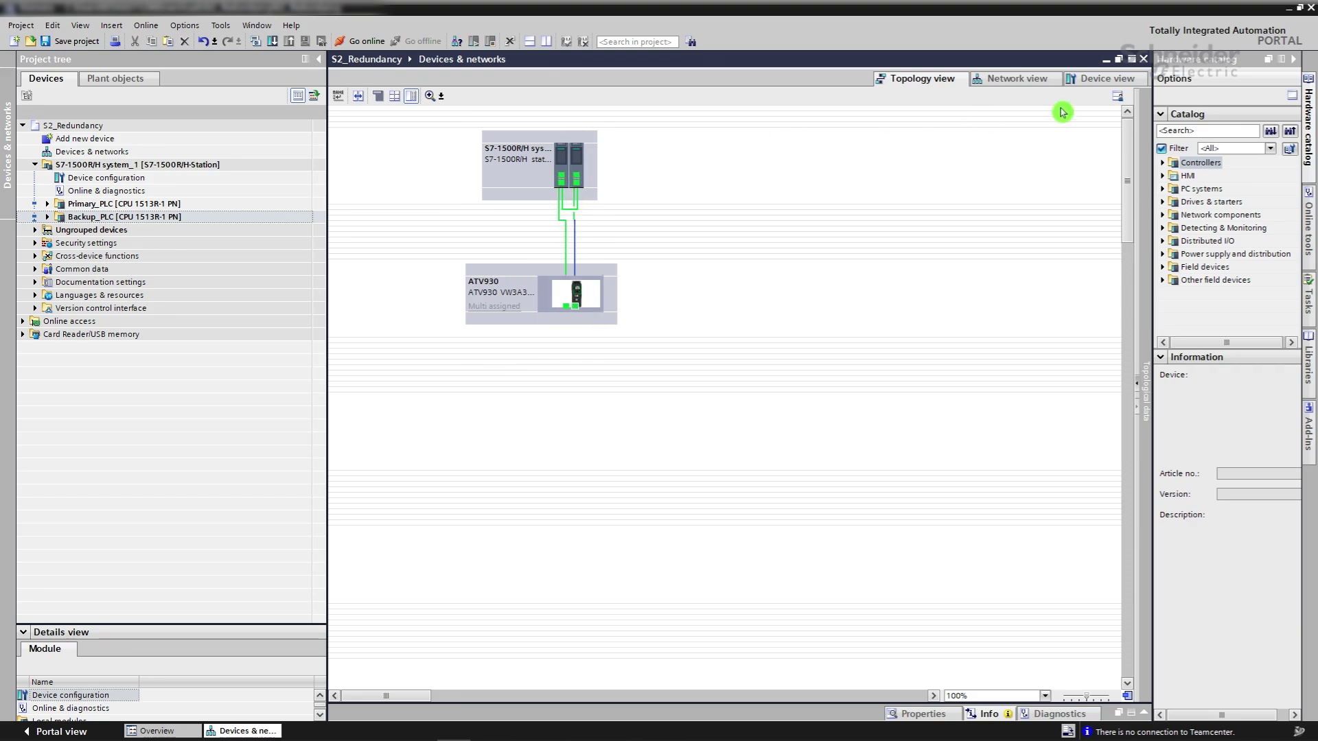
Set the ATV930's media redundancy role to Client in domain mrpdomain-1
click(1017, 78)
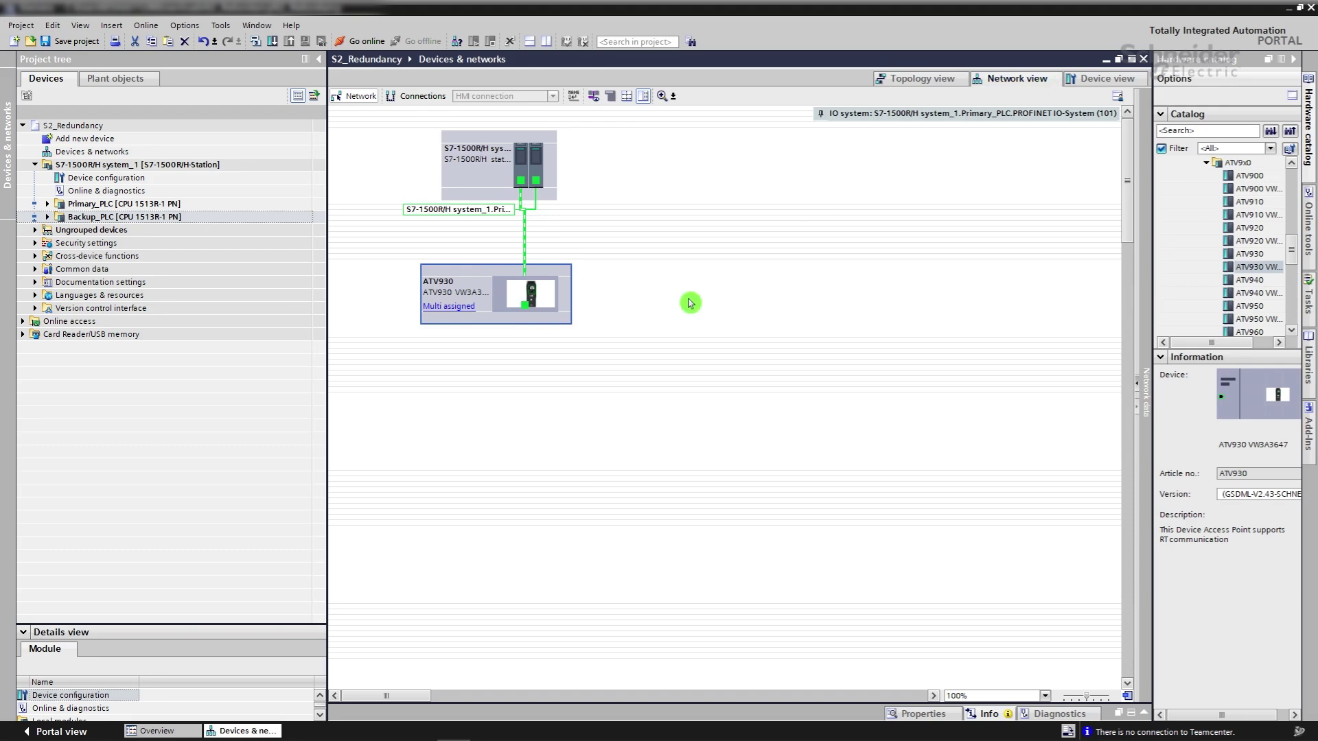
click(524, 293)
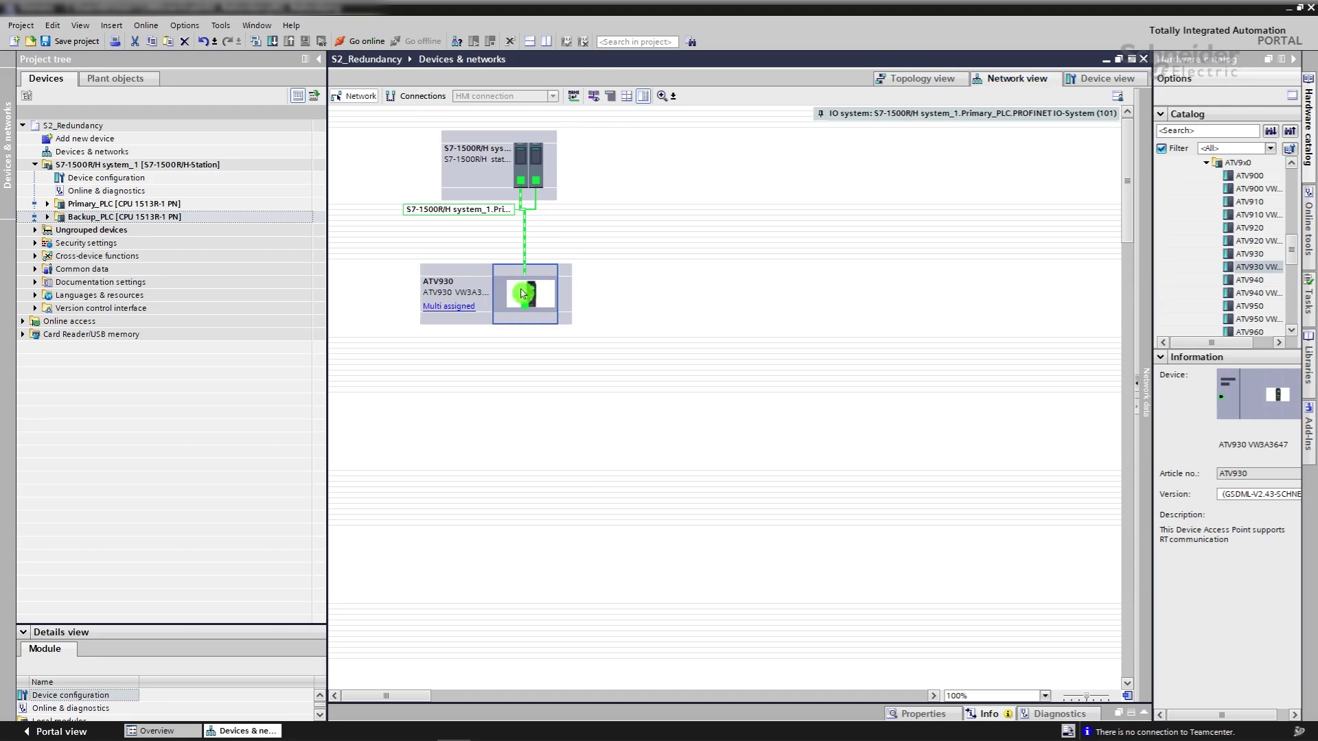
drag(866, 704, 786, 428)
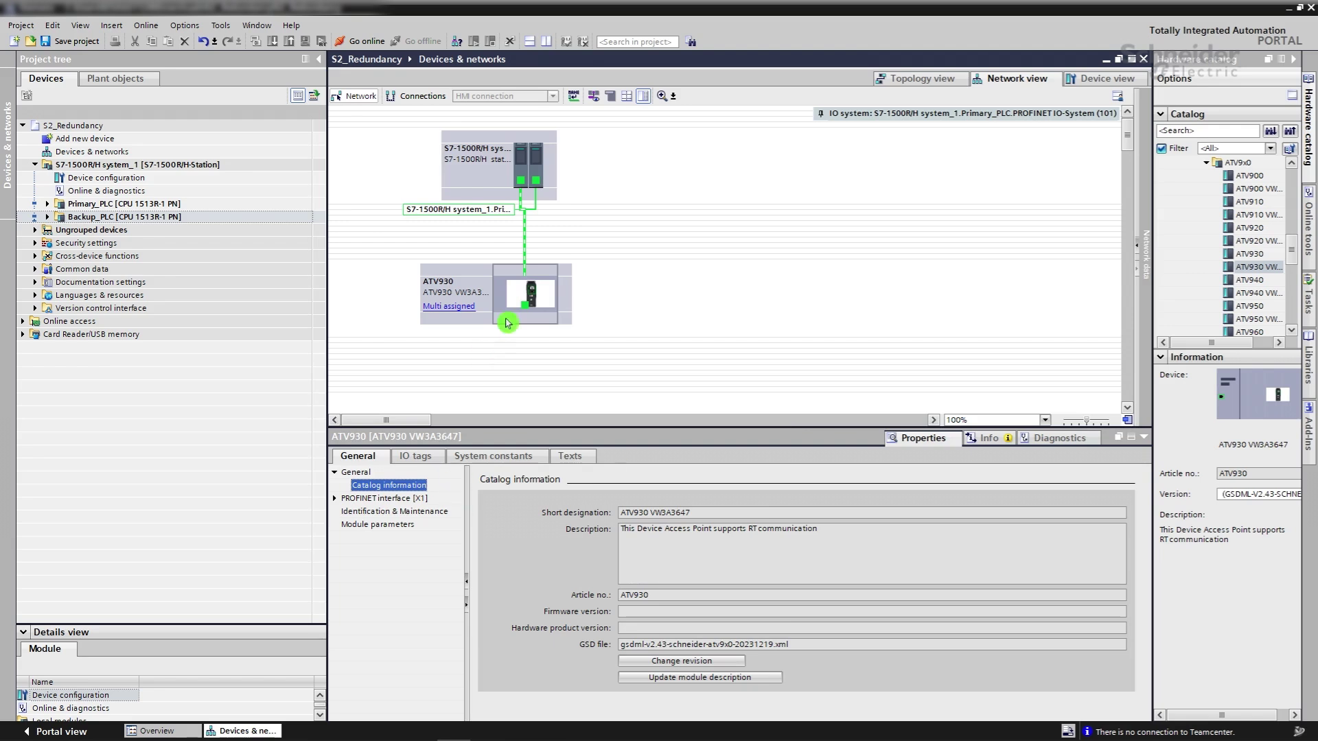
click(336, 501)
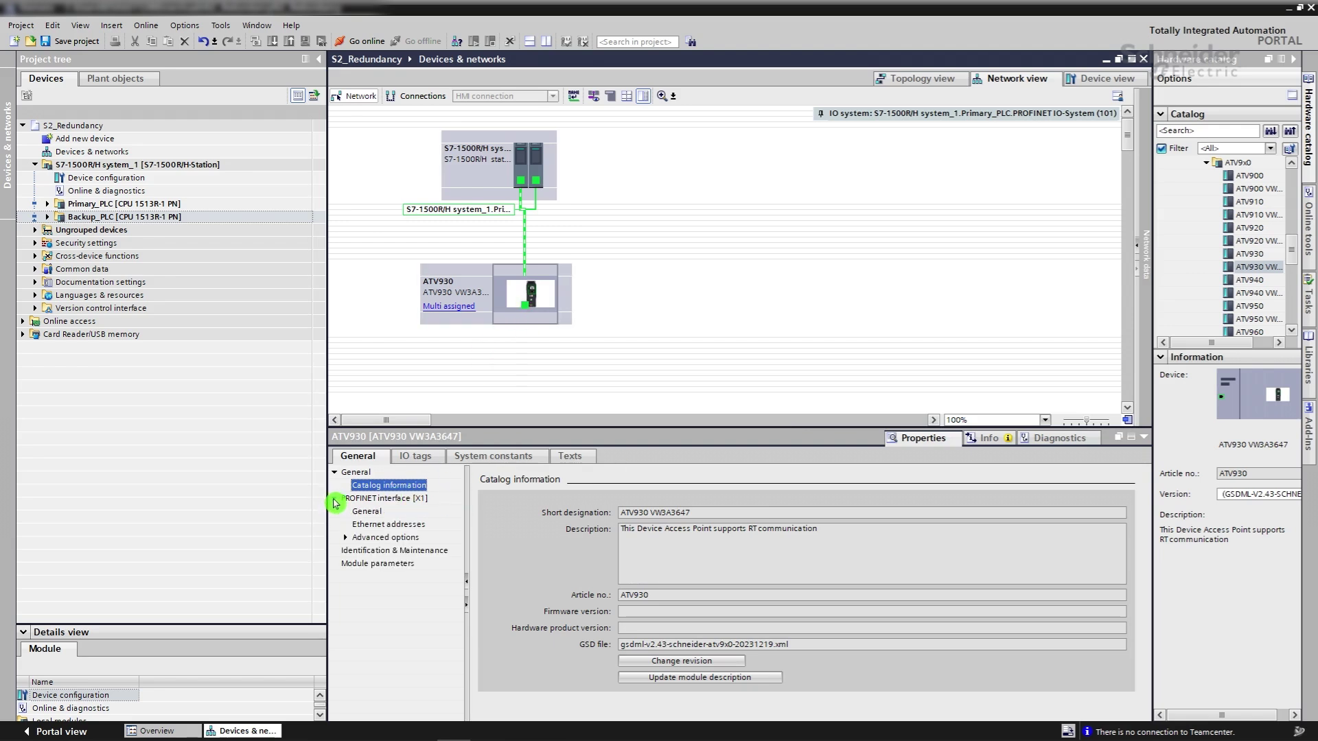
click(348, 538)
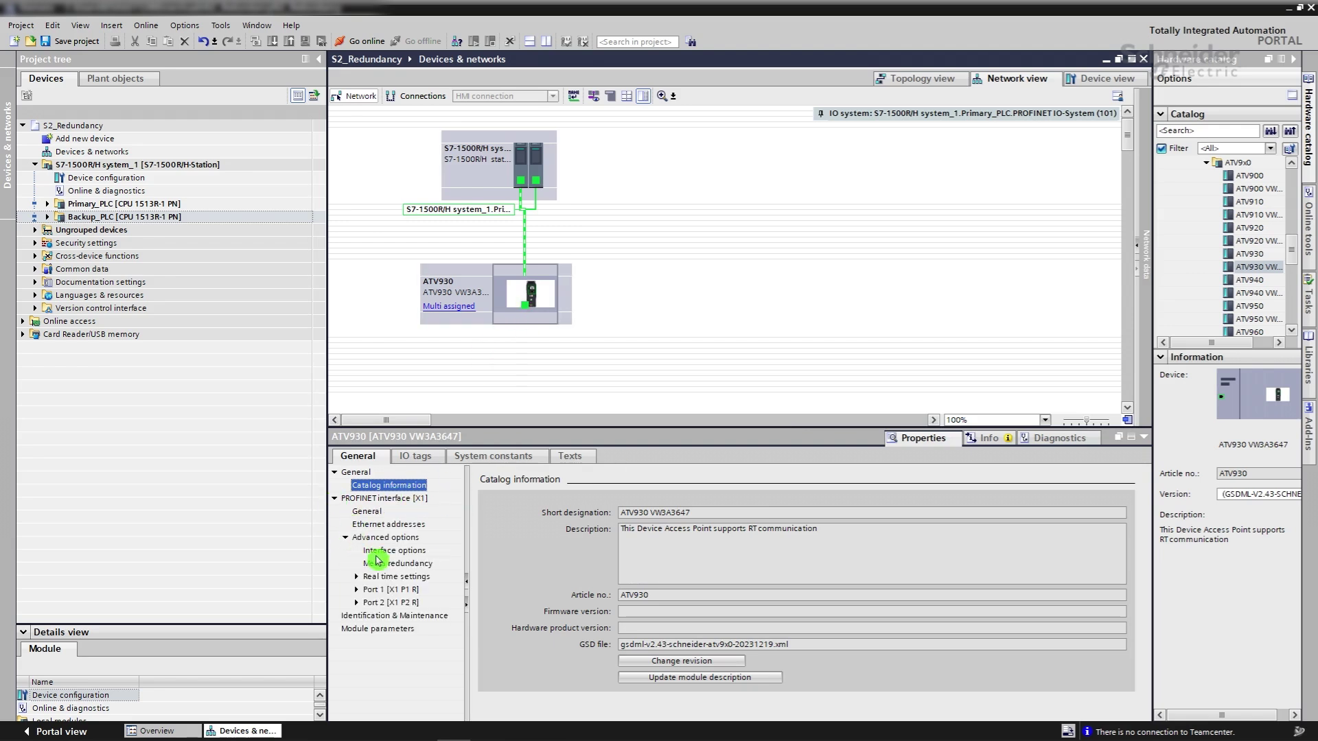
click(381, 565)
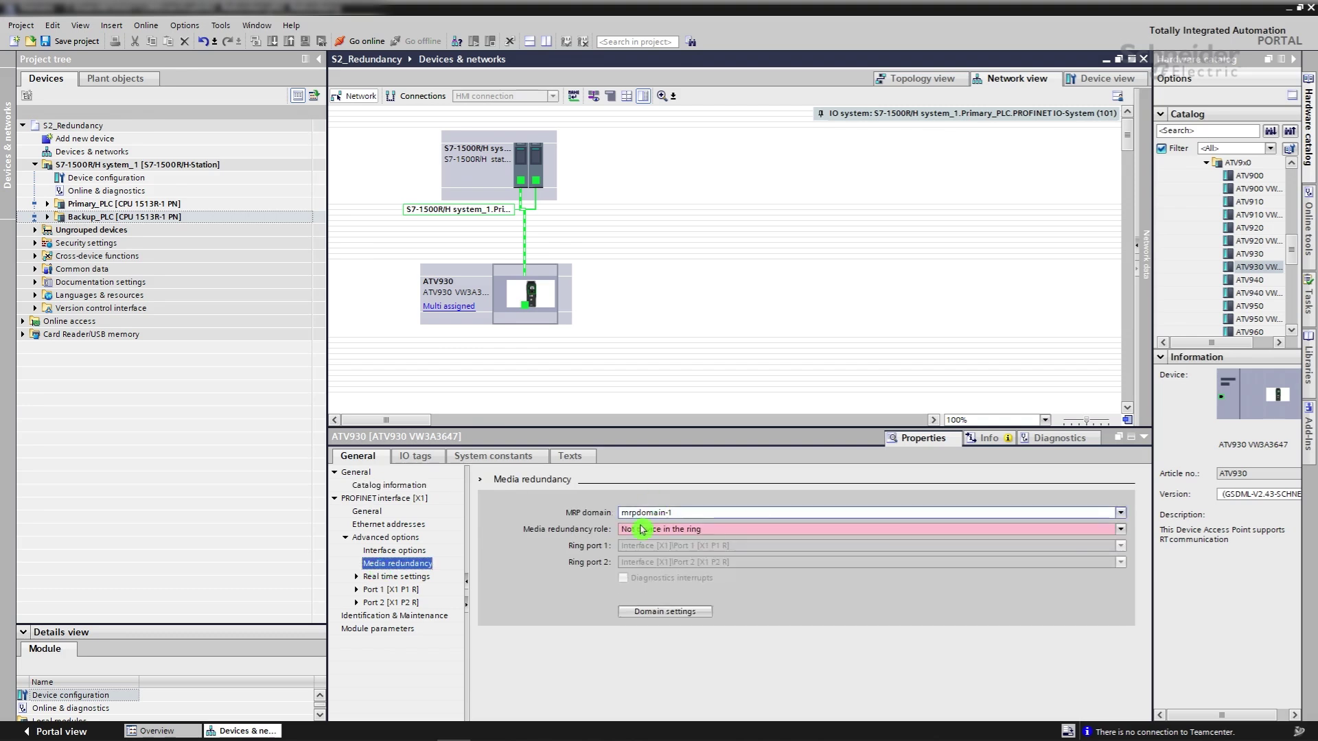
click(659, 529)
click(643, 554)
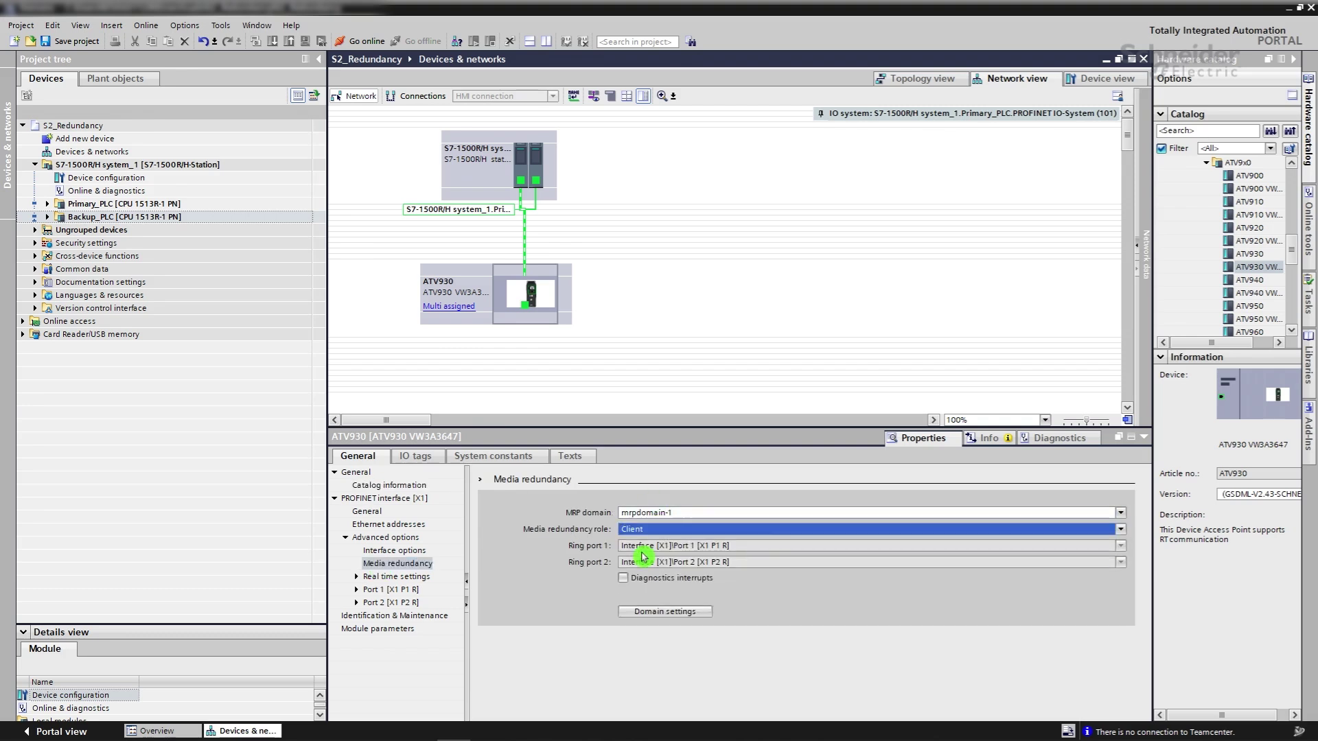
click(354, 577)
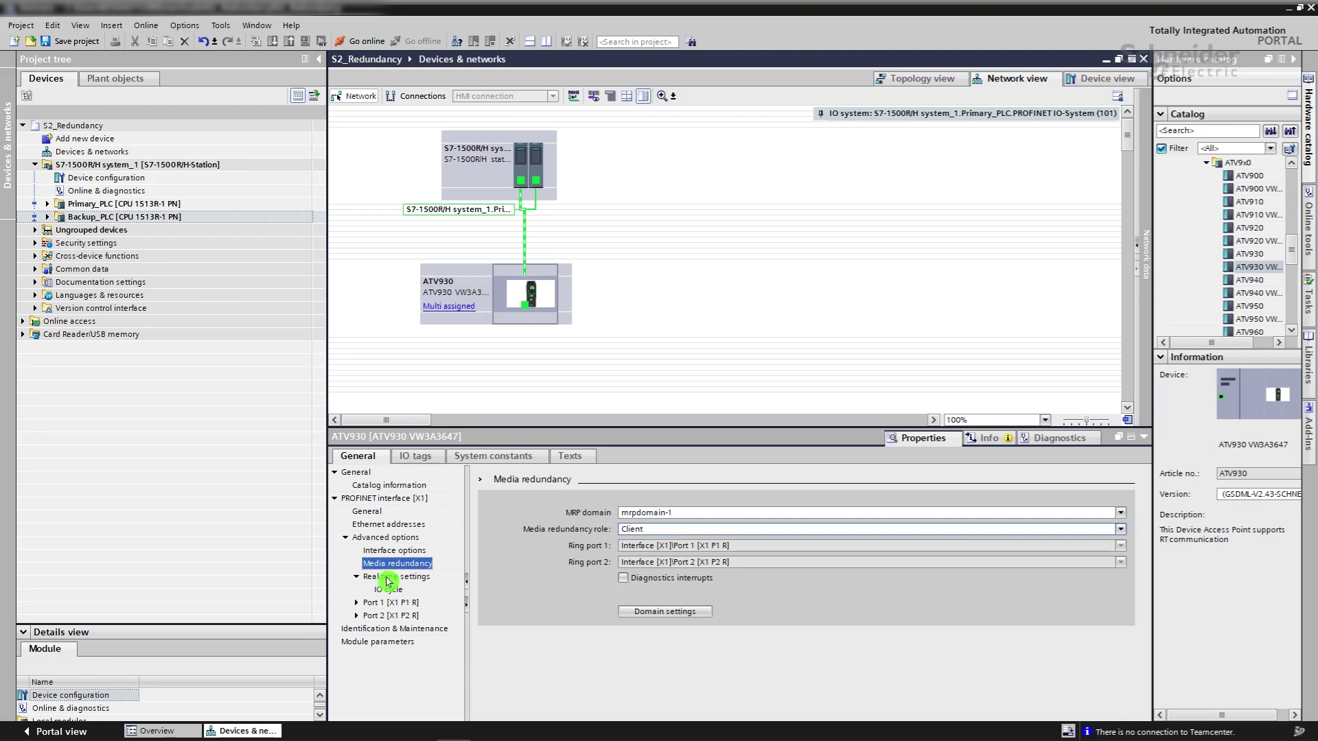
Show the ATV930's real-time settings (128 ms update time) and open its device view
click(390, 578)
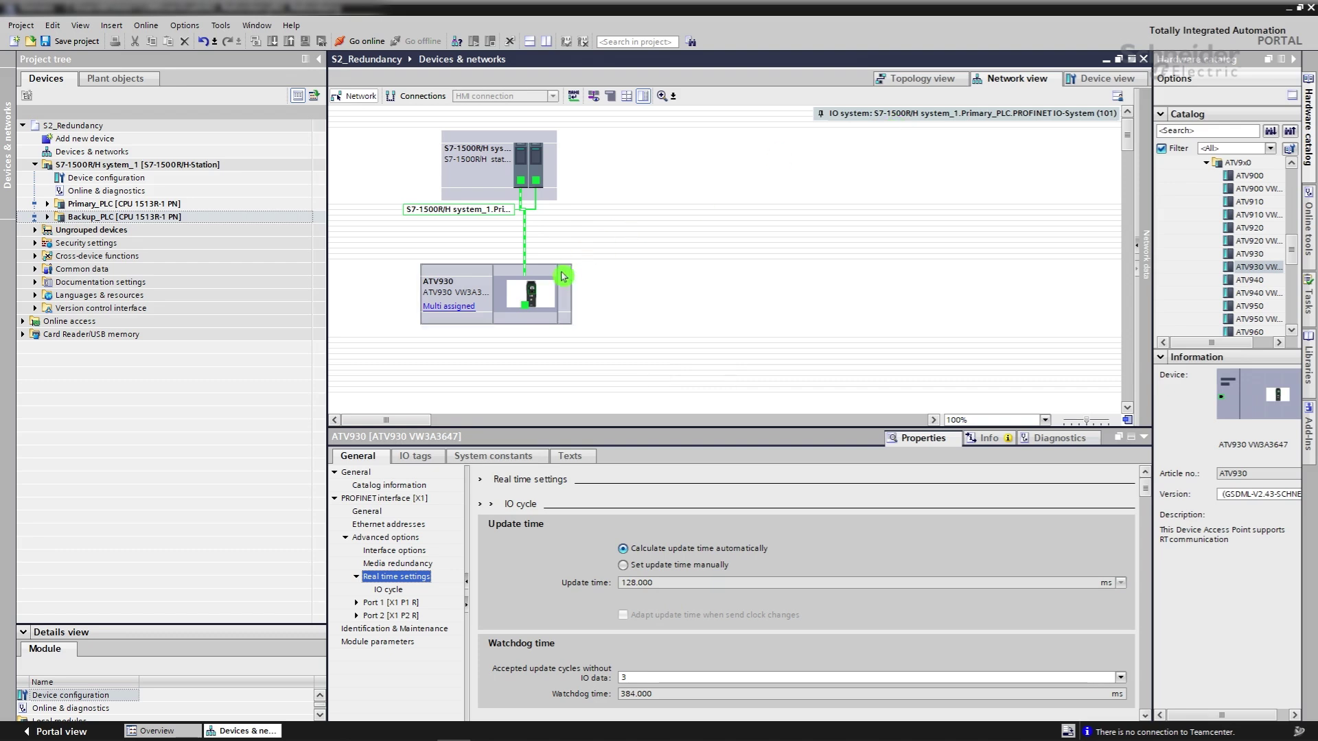
click(534, 298)
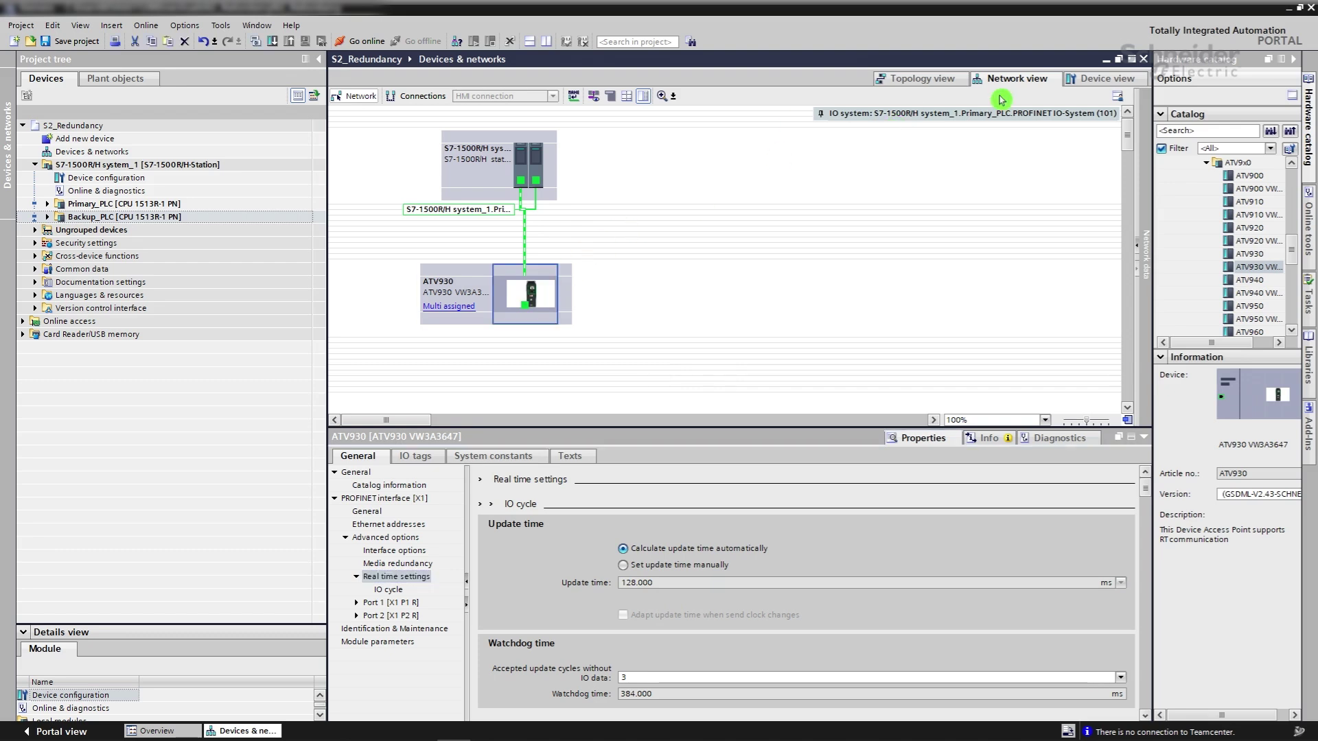
click(1094, 80)
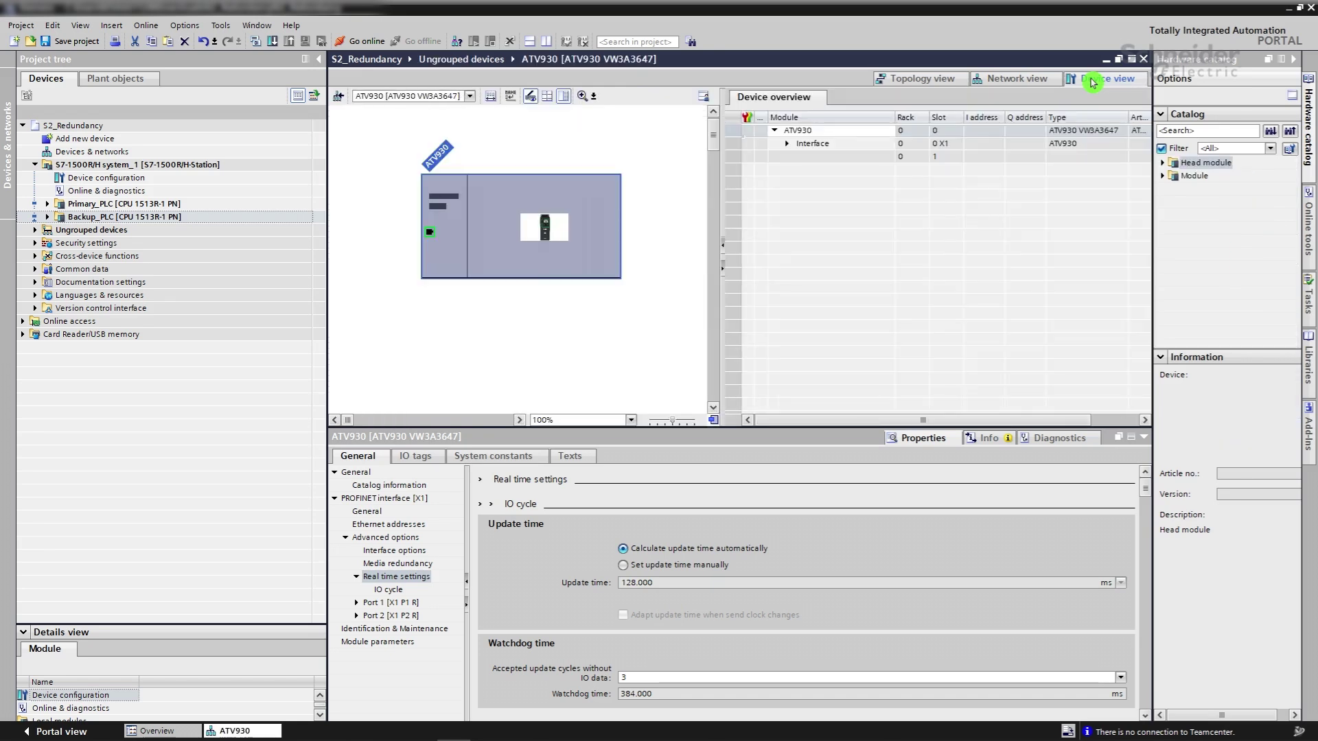
Insert Telegram 100 (4PKW/2PZD) into ATV930 slot 1 at addresses 0..11 and show its properties
click(1163, 175)
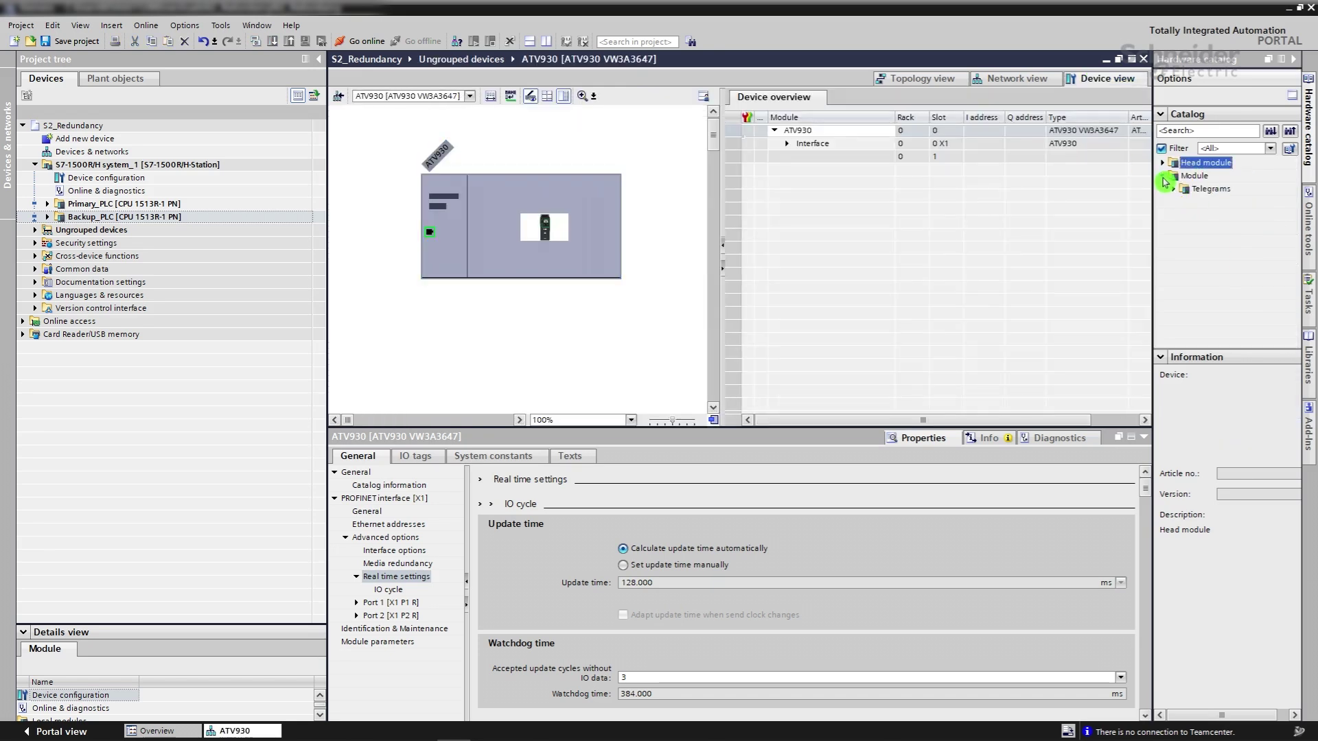
click(1174, 190)
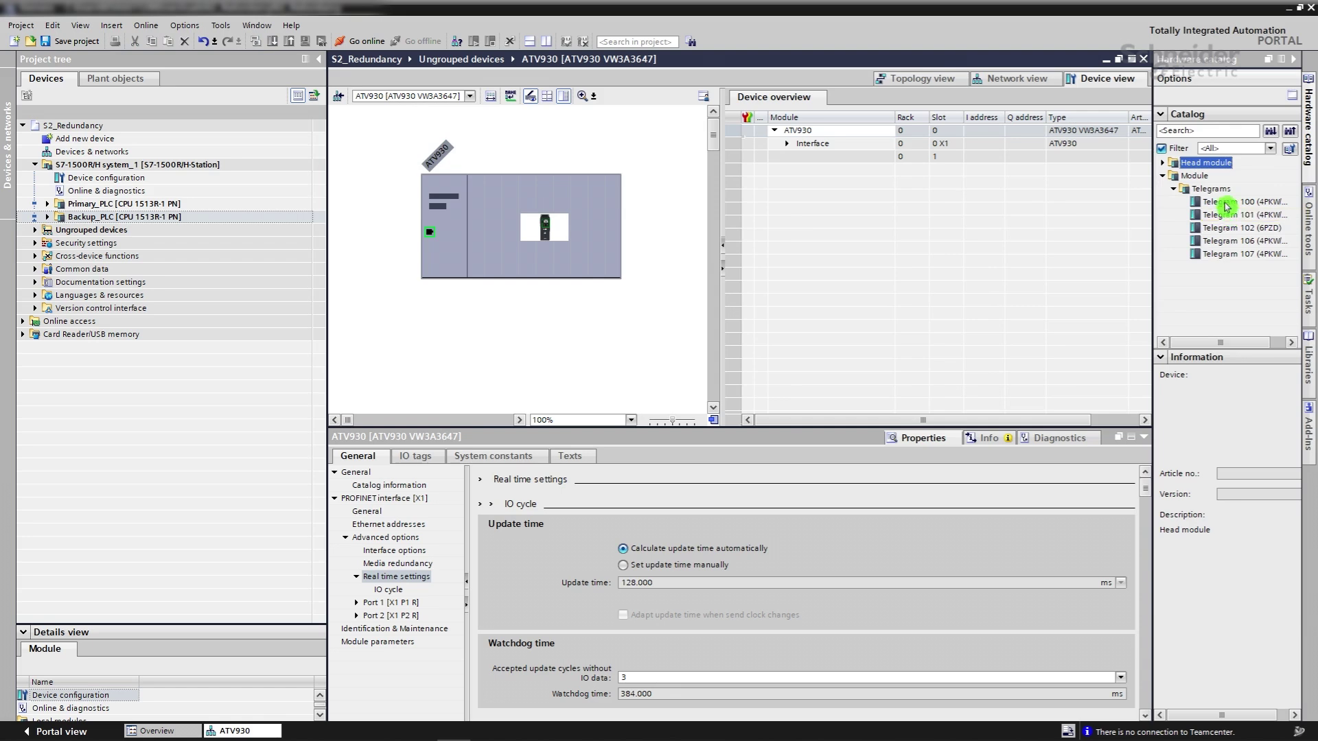
drag(1228, 203, 803, 163)
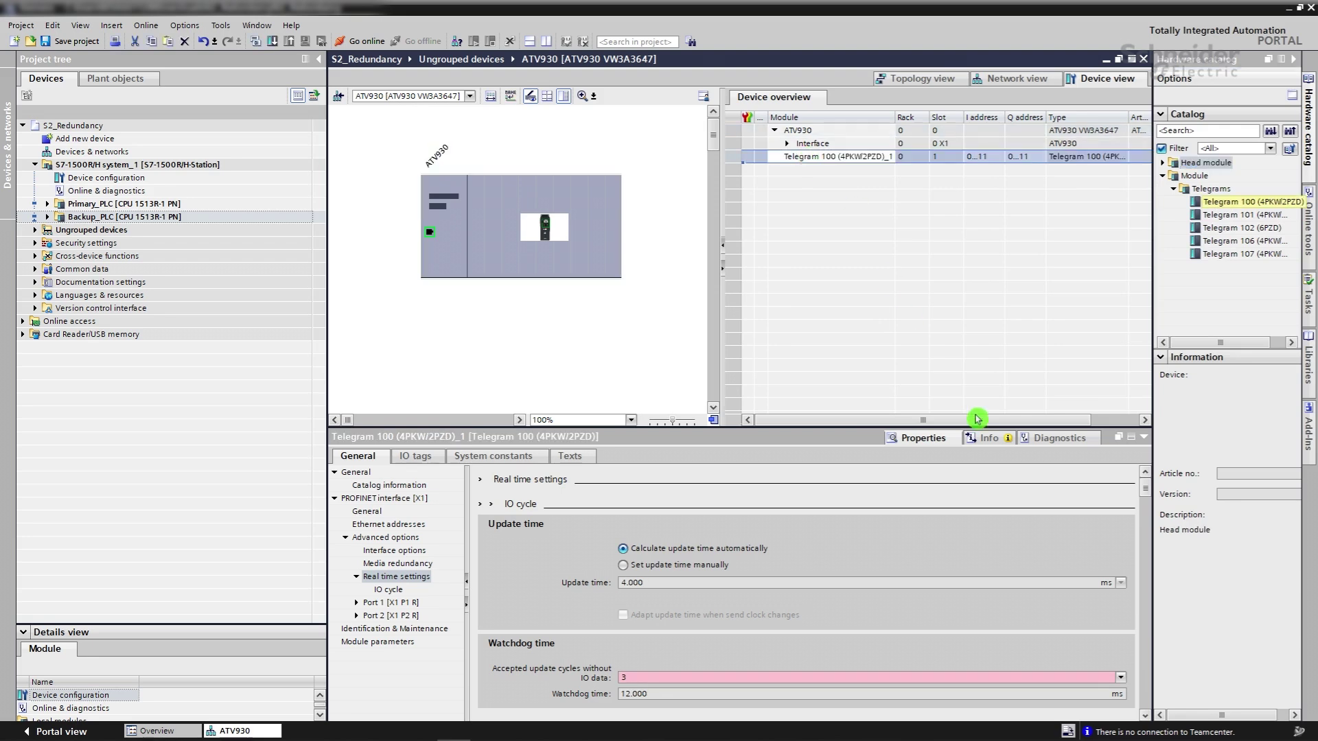
click(941, 442)
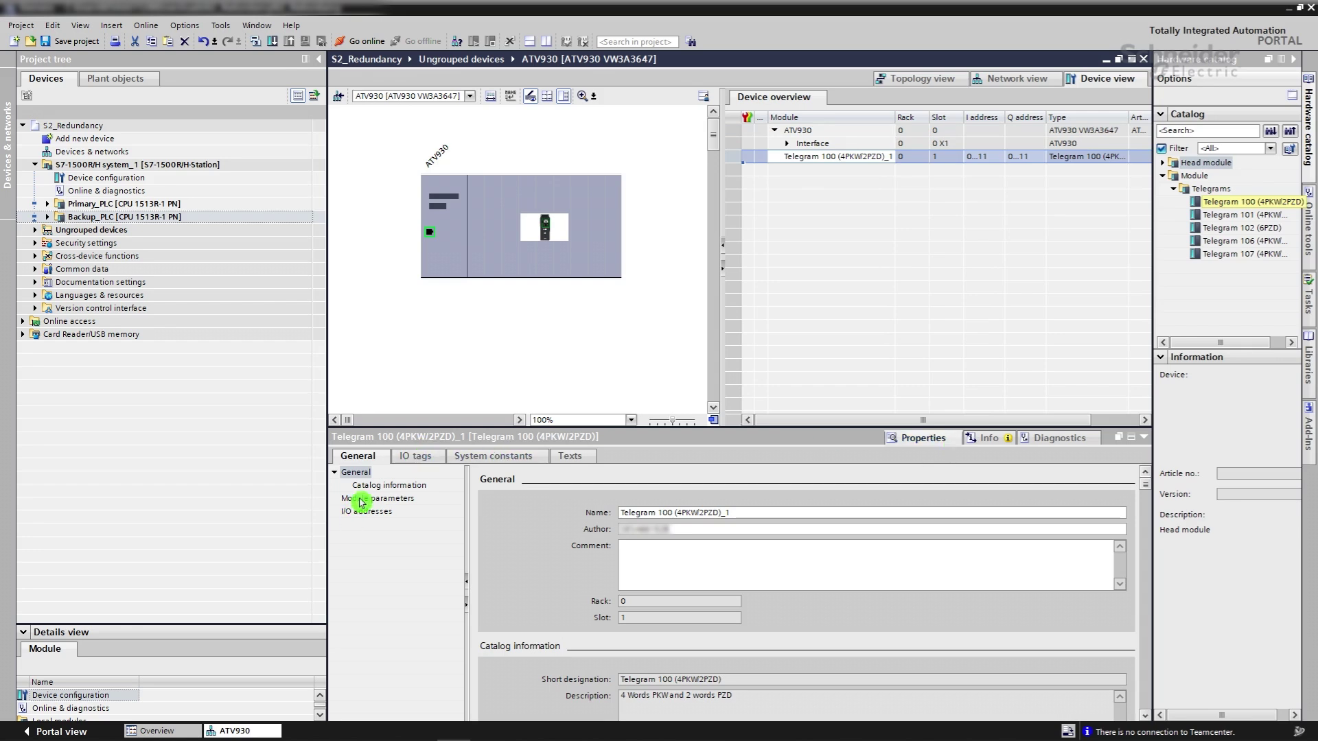
In Telegram 100's IO tags, name %IW8 ETA, %IW10 RFRD, %QW8 CMD and %QW10 LFRD
click(415, 456)
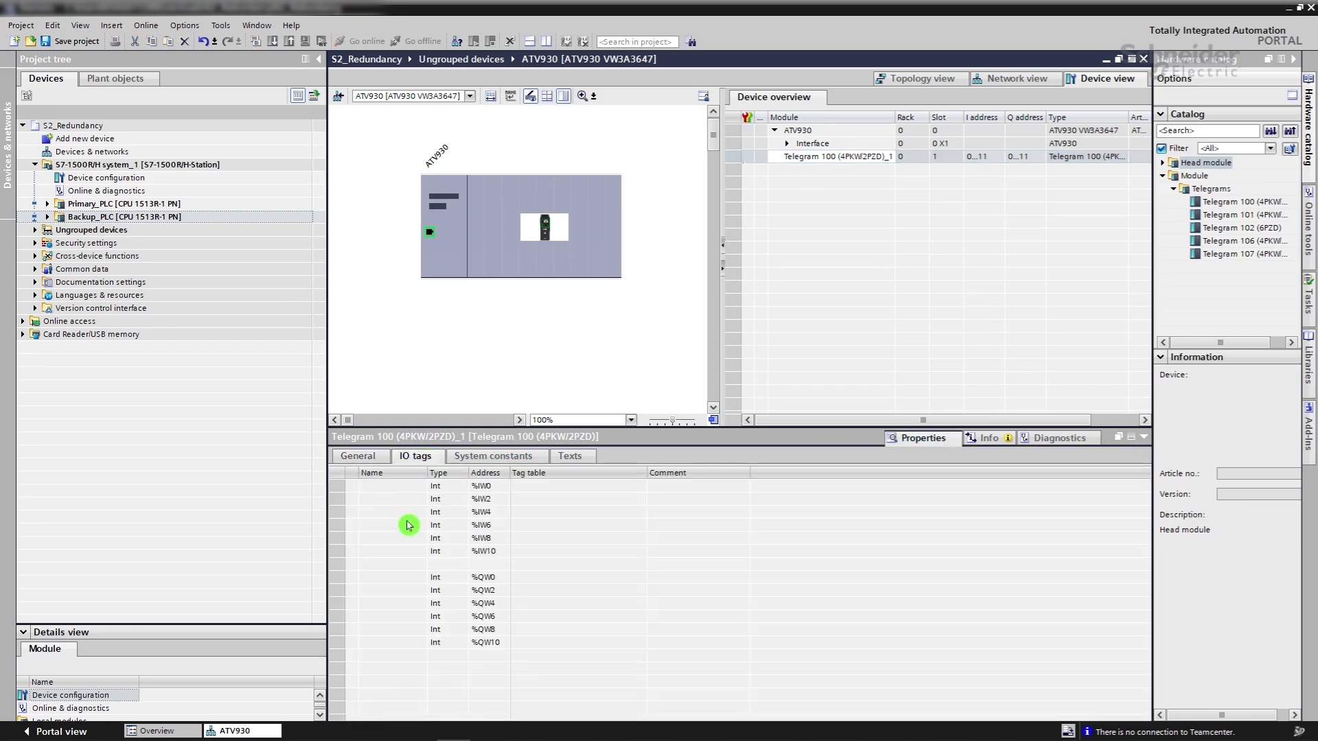
double_click(392, 538)
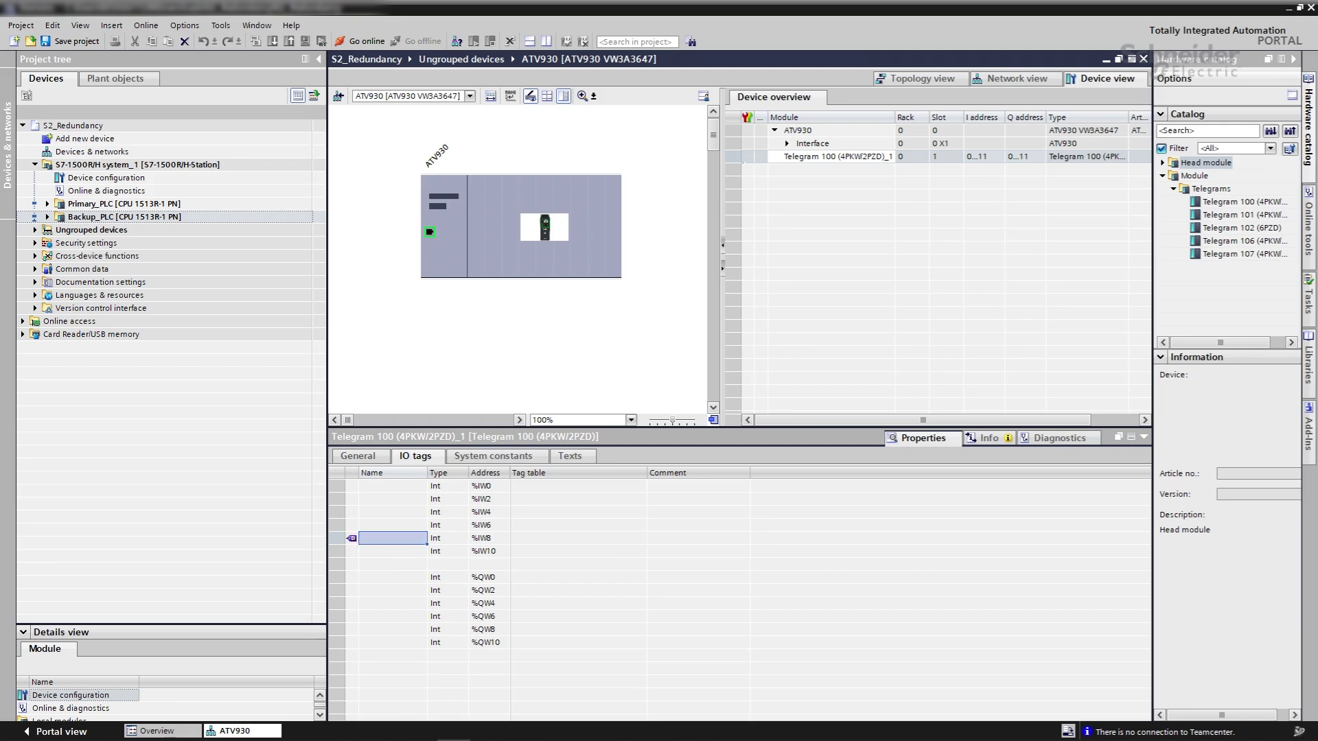
key(Return)
text(RFR)
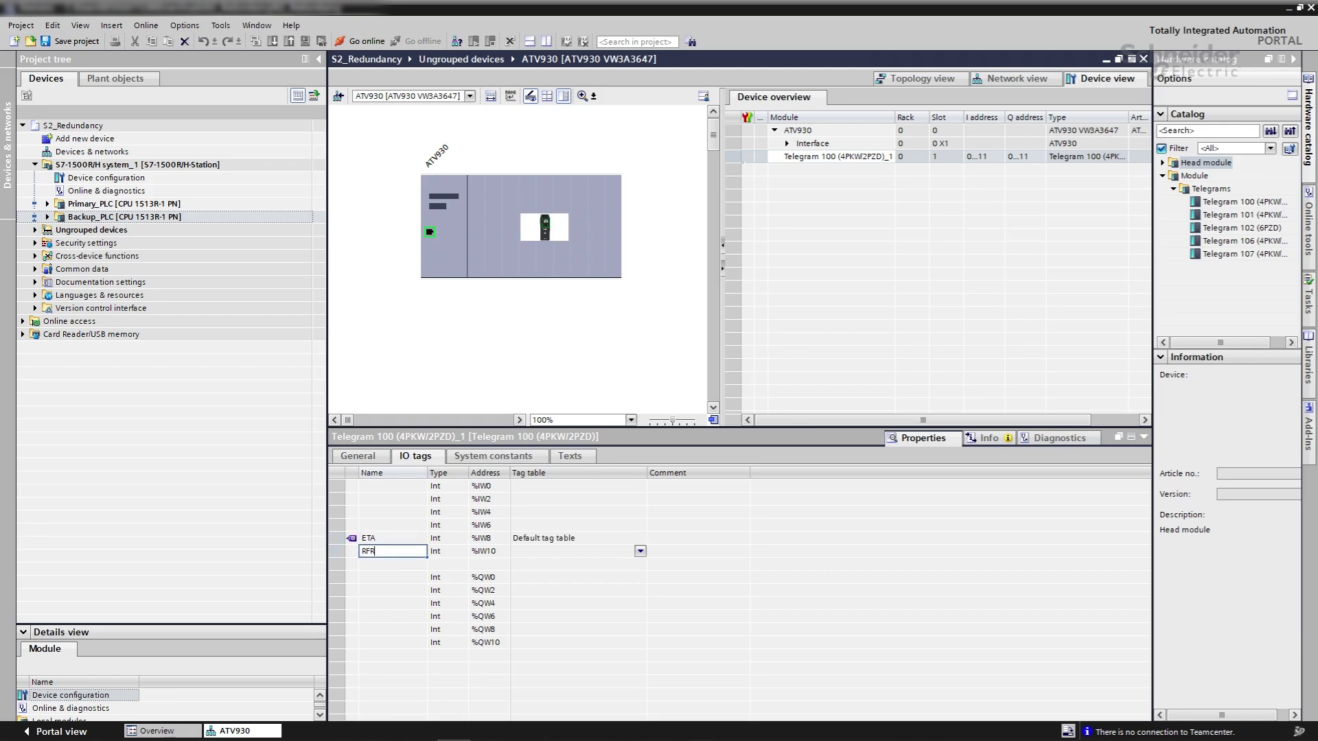
key(Return)
key(Return)
key(Return)
key(Return)
key(Return)
key(Return)
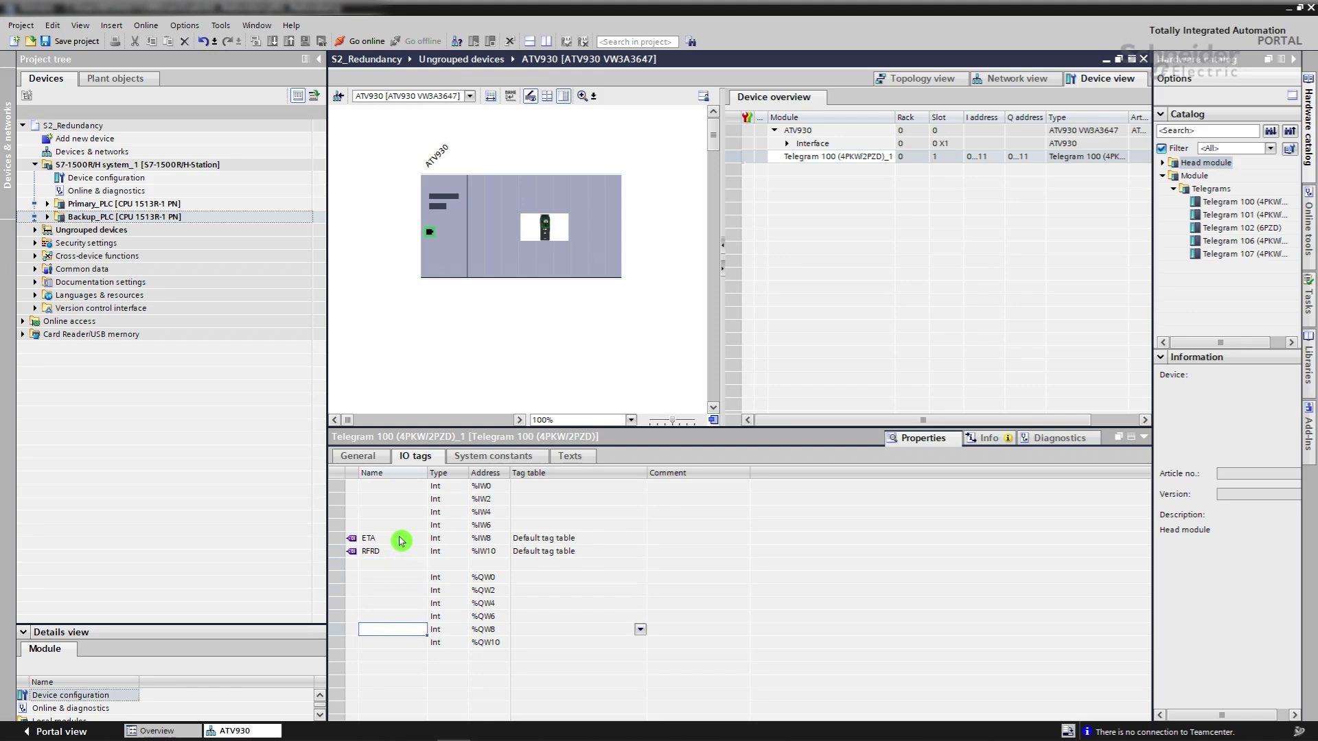
text(CMD)
key(Return)
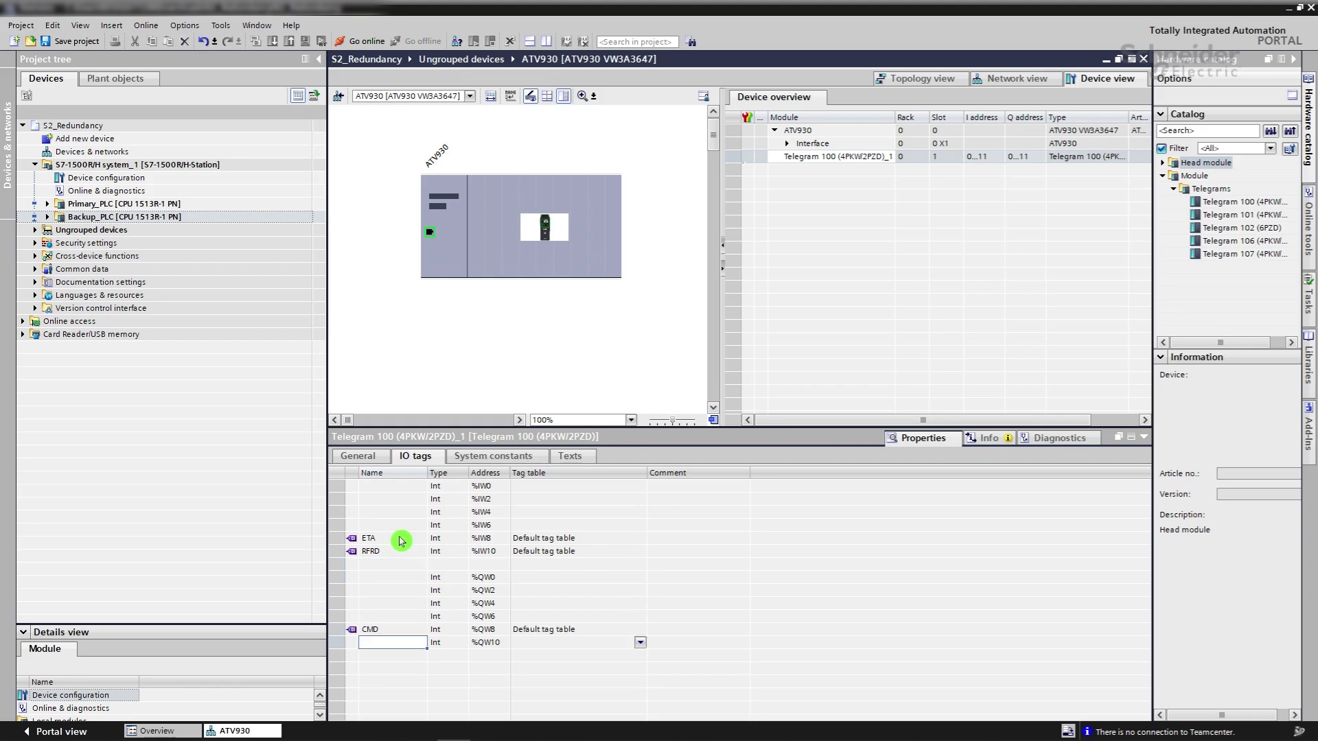
text(LFRD)
key(Return)
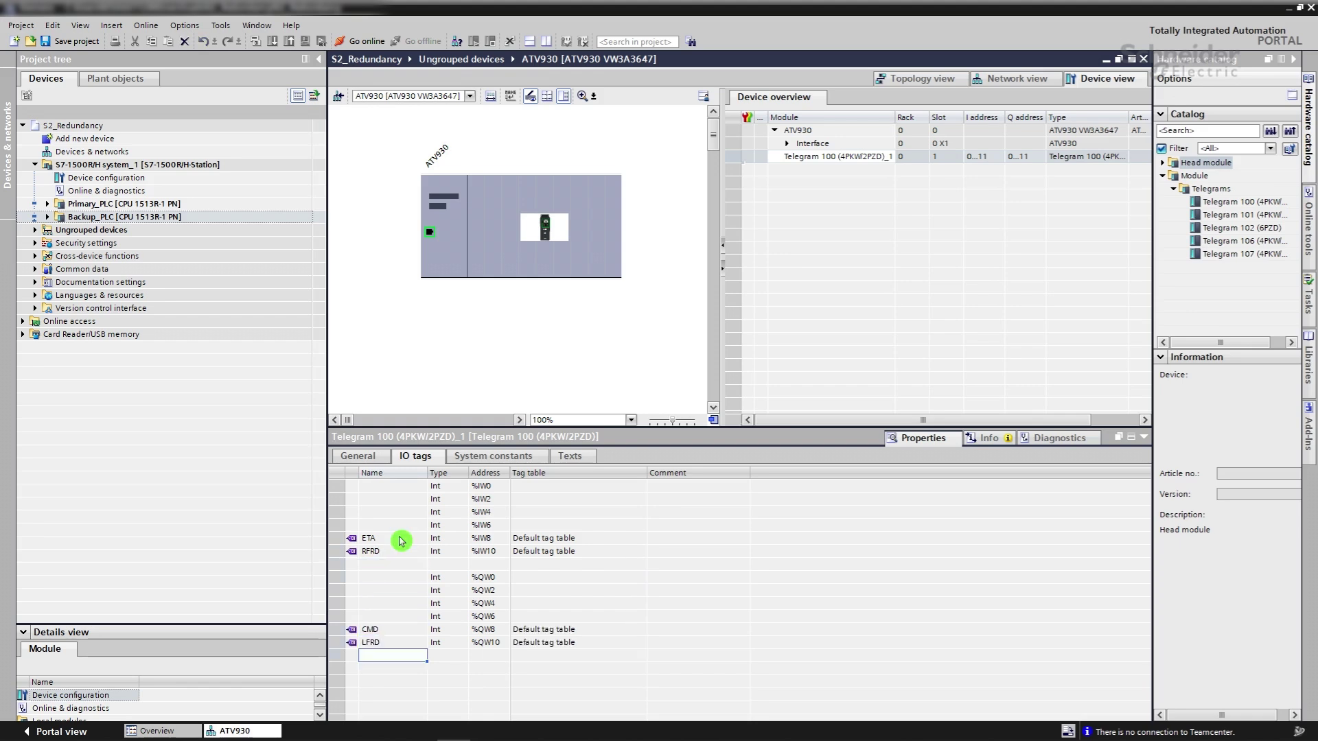
In the network view, set the ATV930 update time manually with 56 accepted cycles, giving a 224 ms watchdog
click(1022, 78)
click(523, 287)
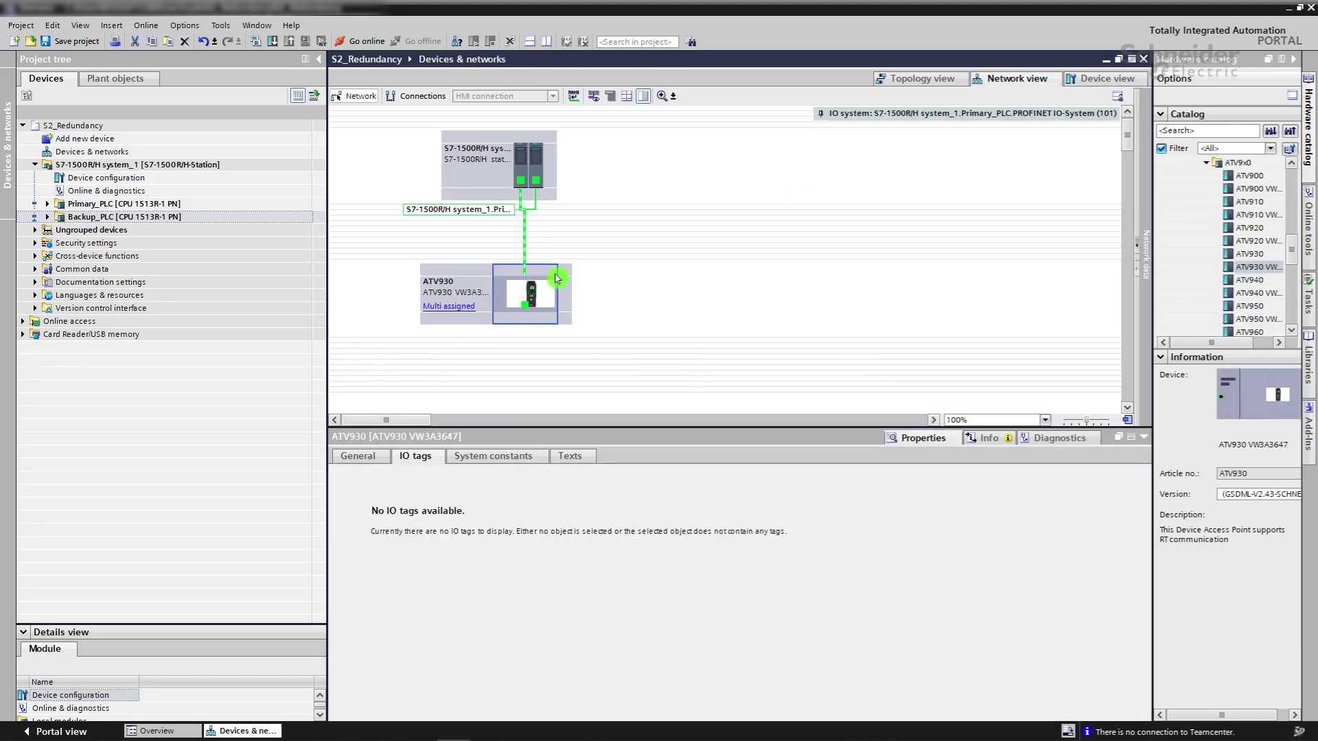
click(355, 455)
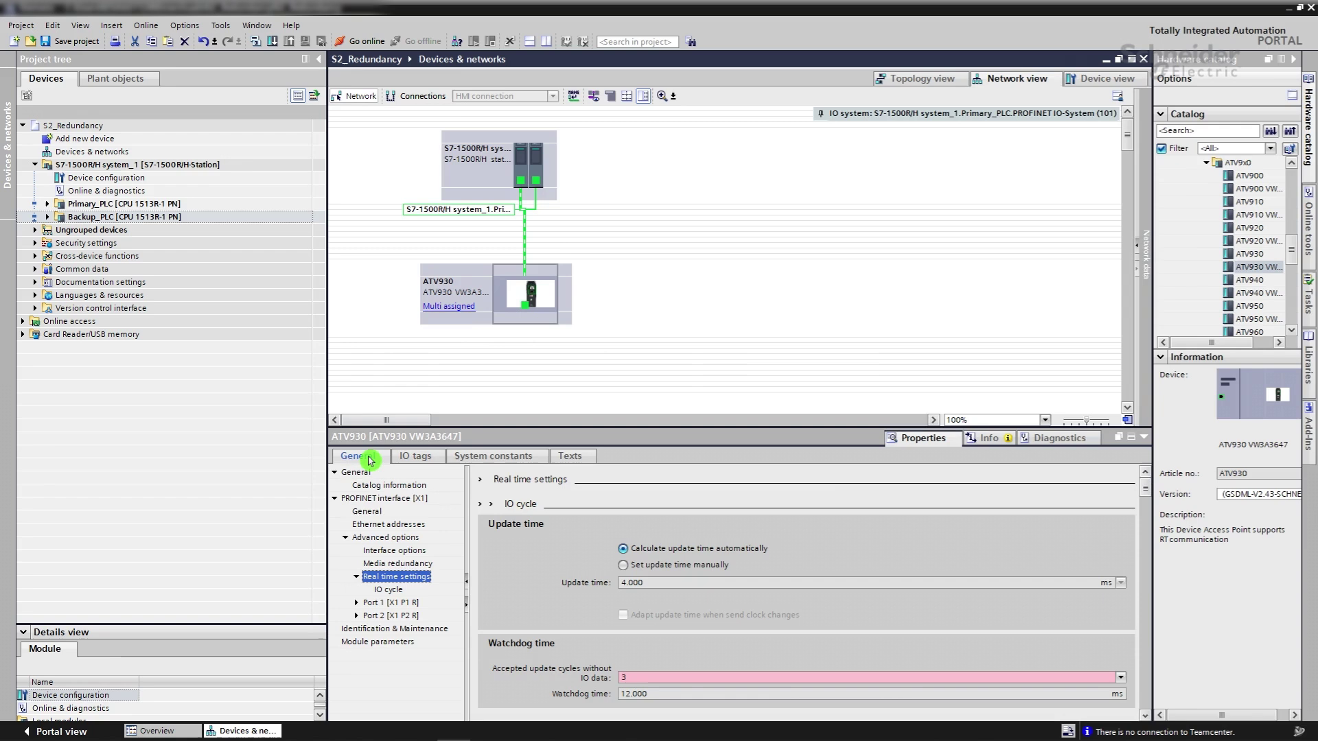
click(623, 565)
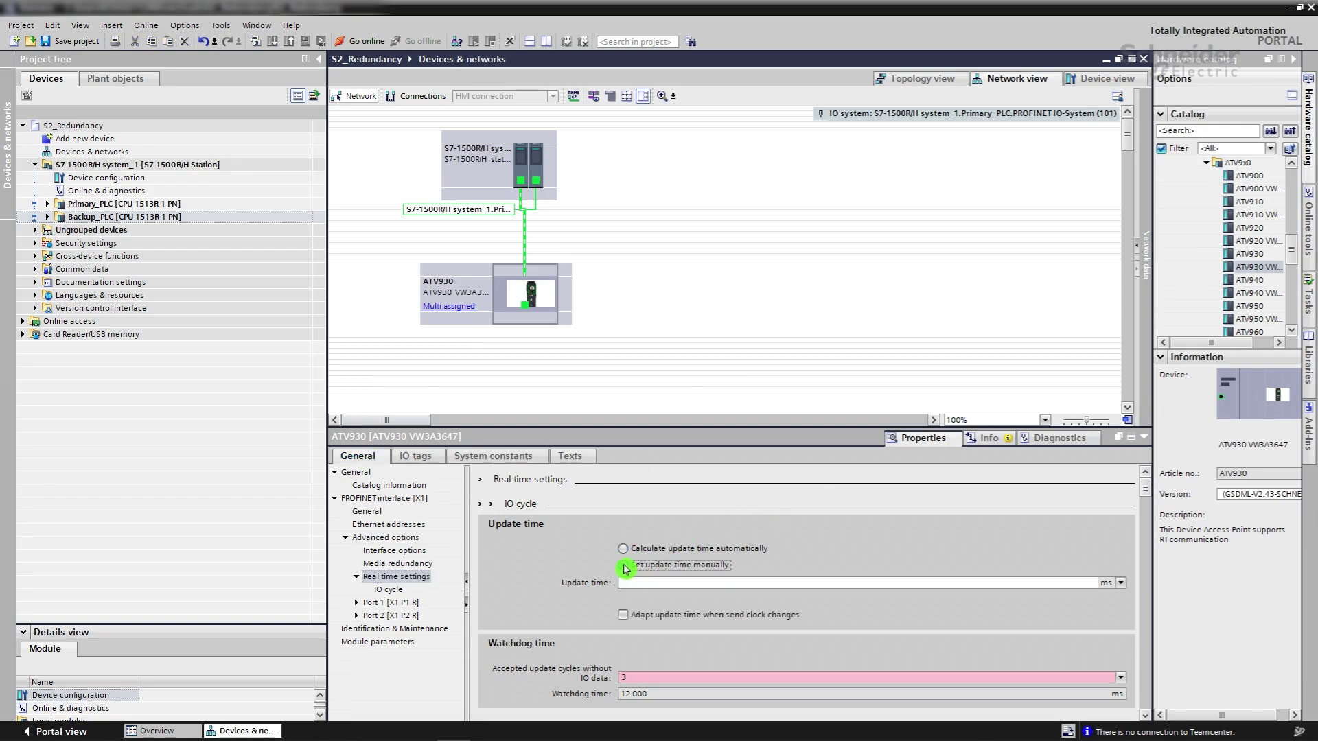
click(692, 679)
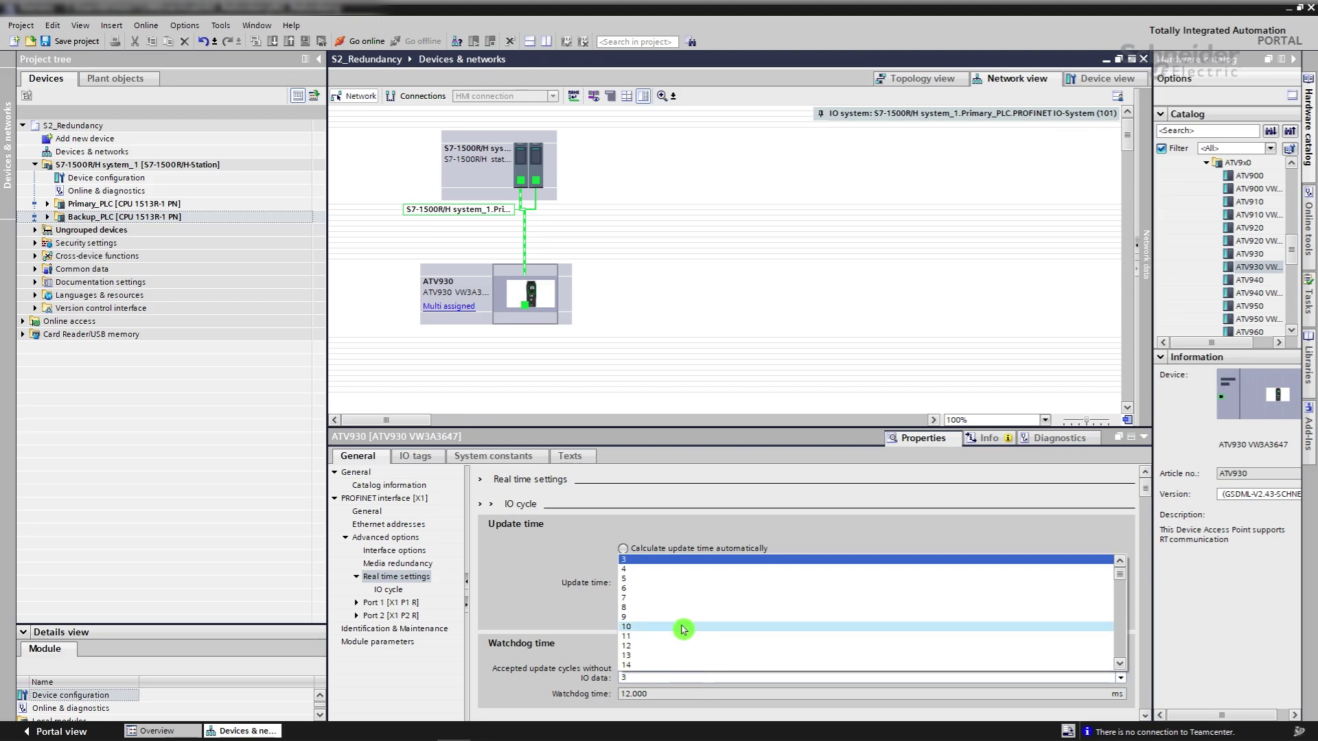
scroll(683, 629, down, 10)
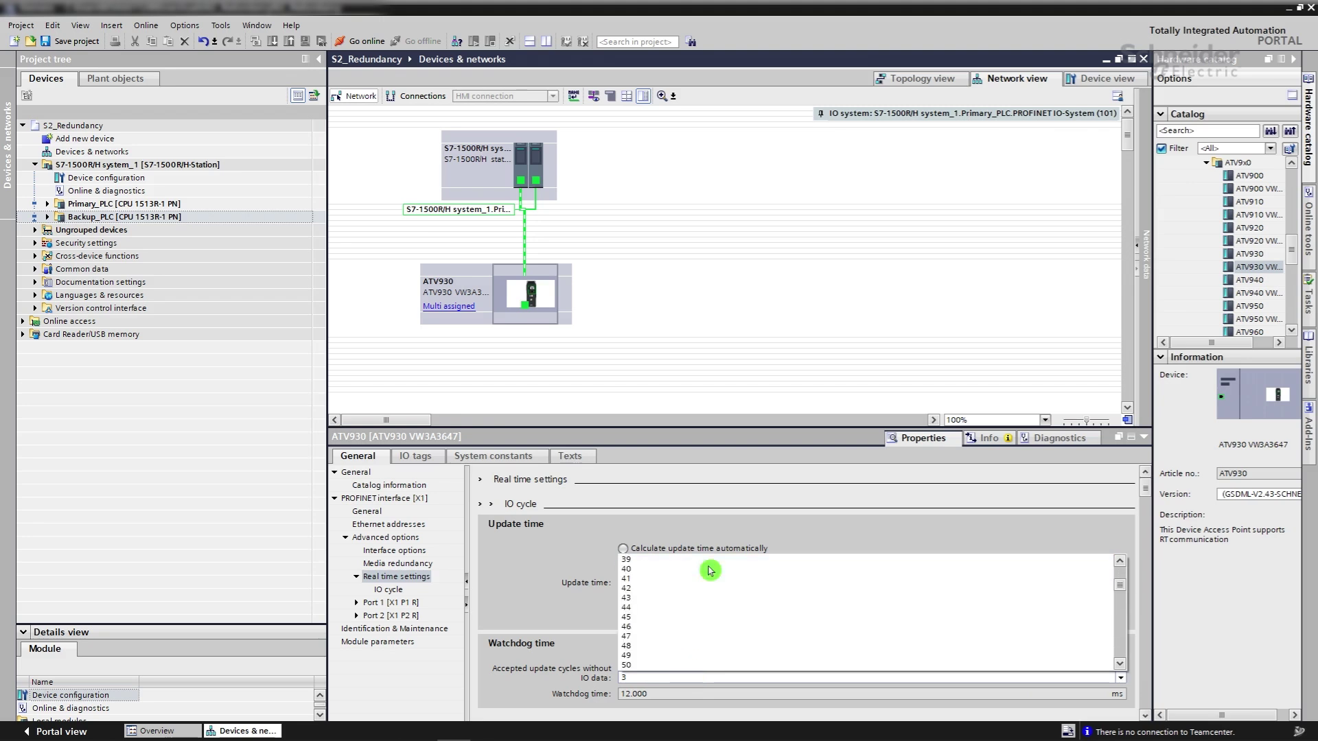
scroll(660, 644, down, 6)
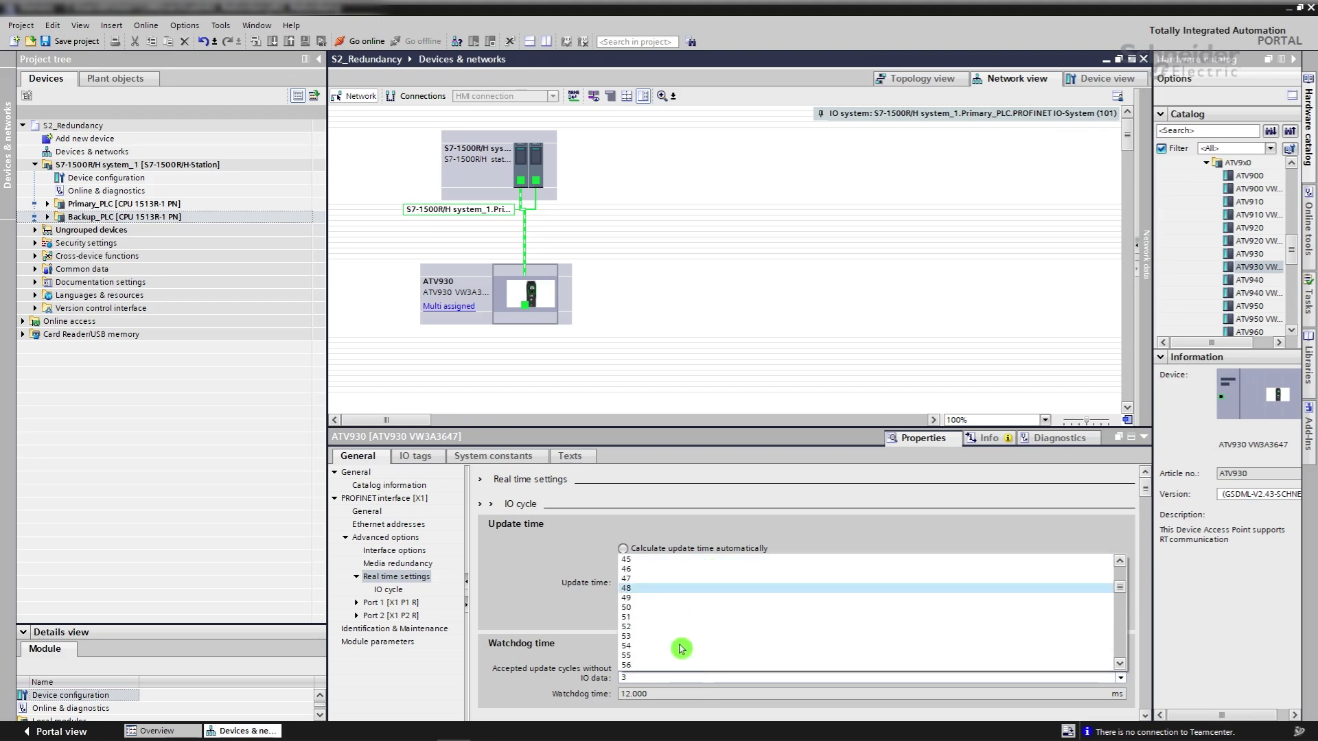
click(649, 665)
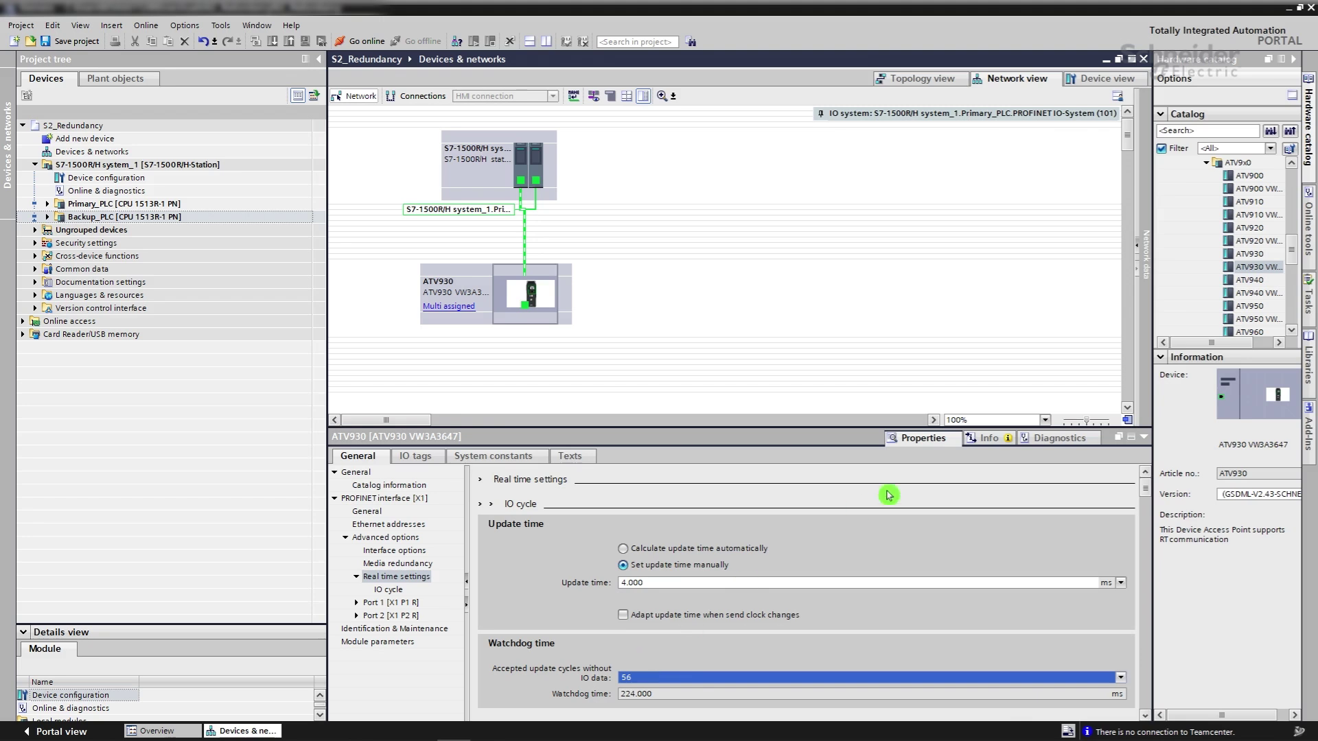
Collapse the properties area and compile S7-1500R/H system_1 with no errors or warnings
click(1147, 441)
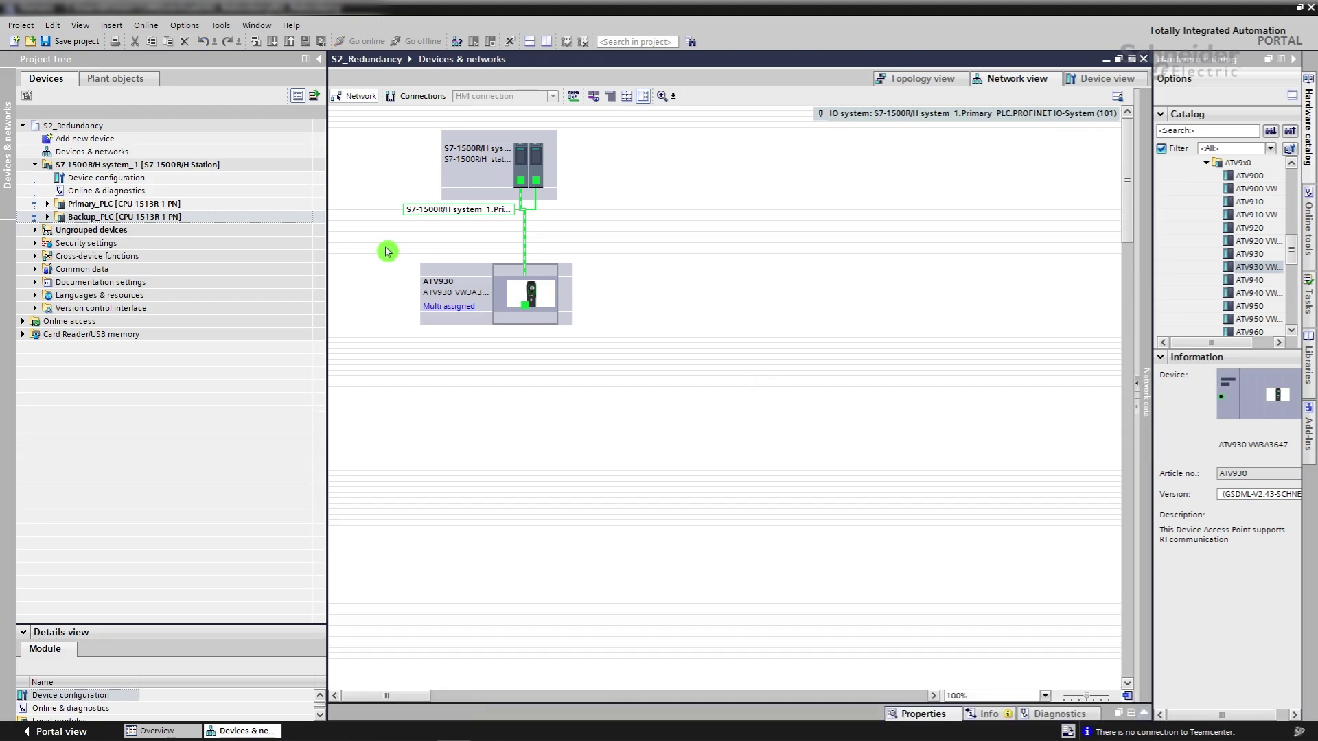
click(144, 165)
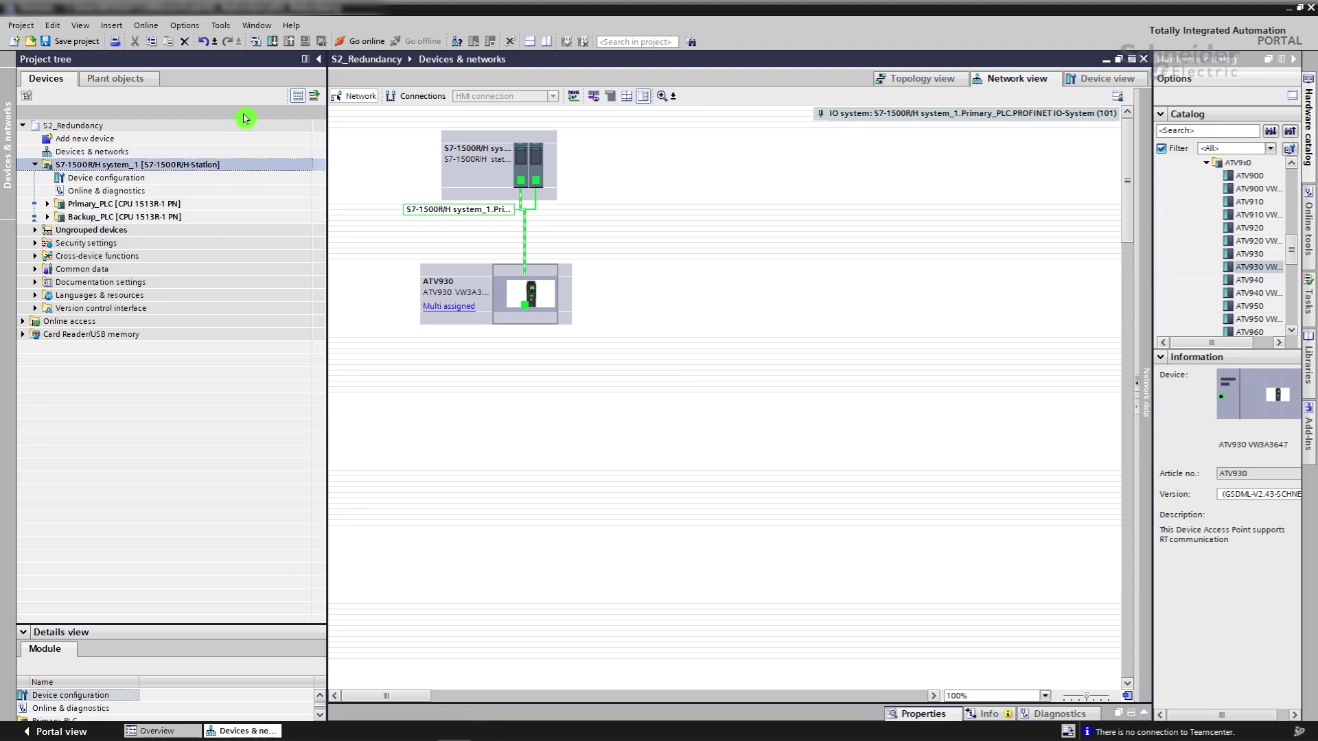
click(256, 44)
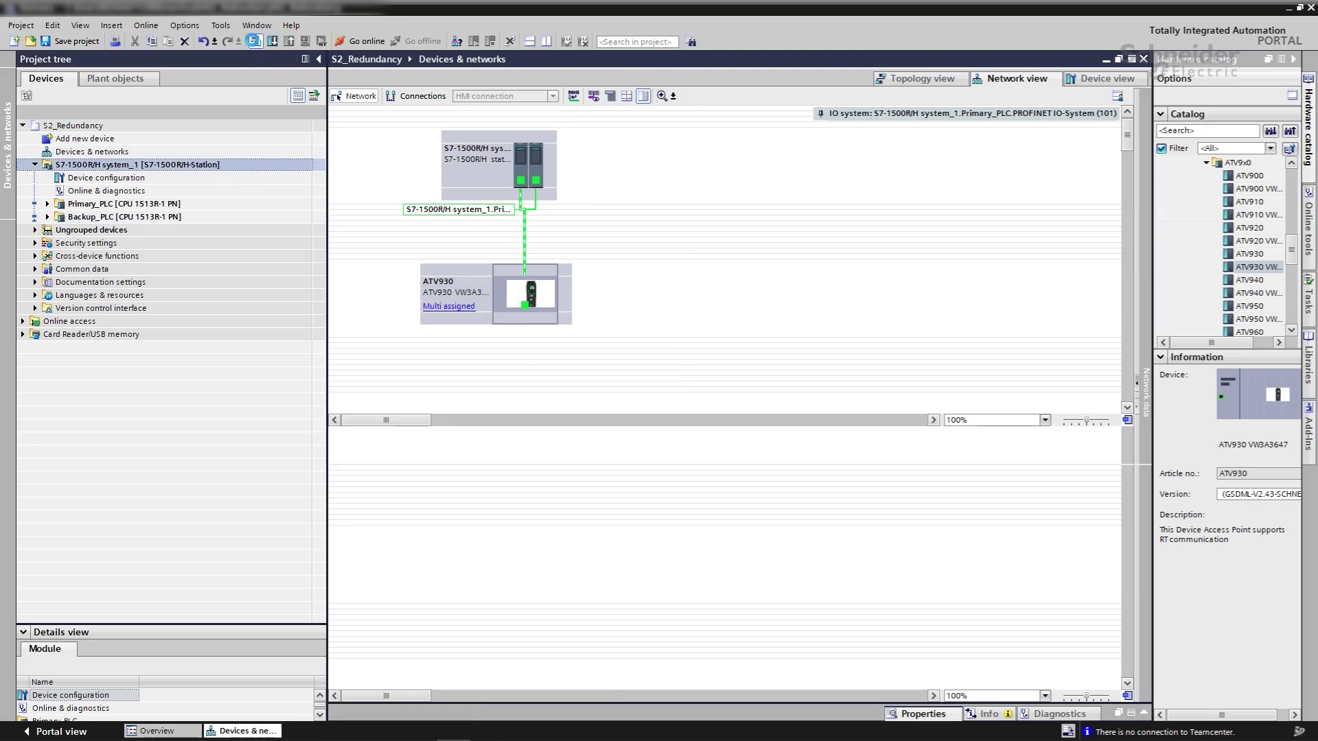
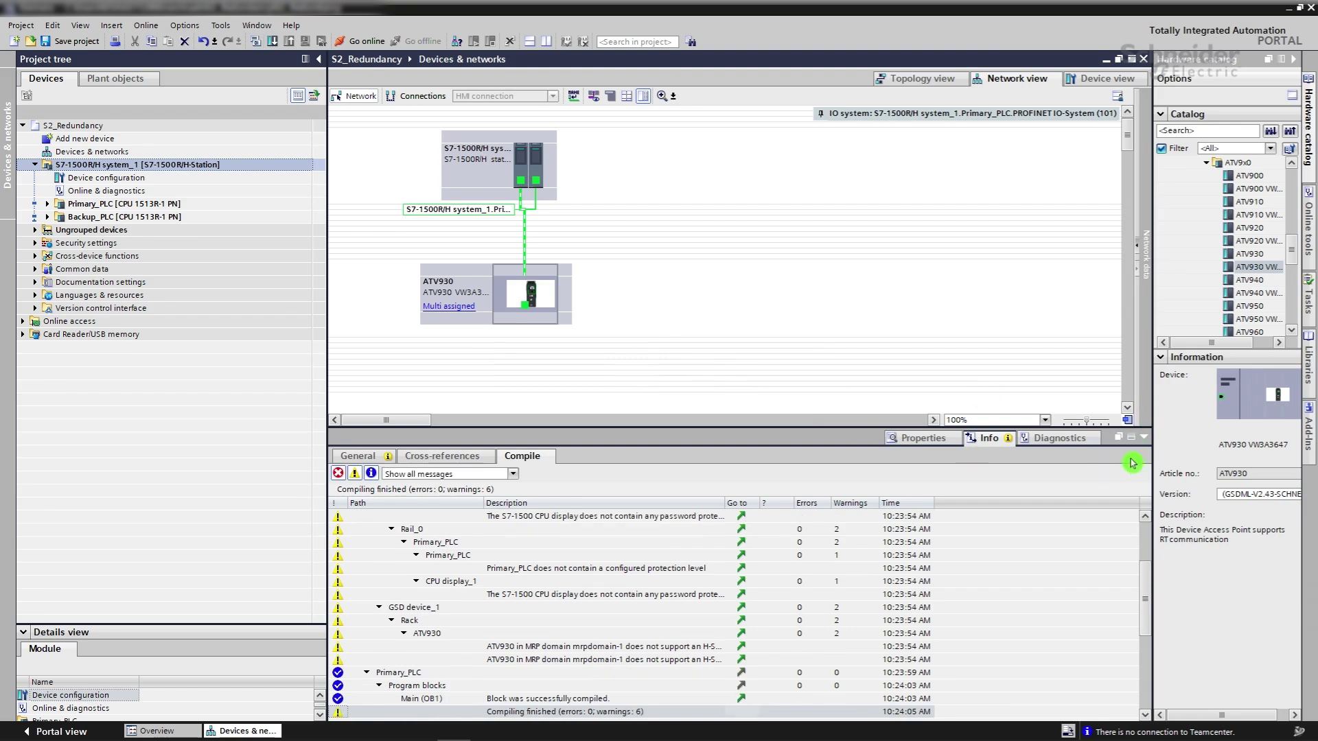
Show the I/O communication table and confirm the ATV930 Mode reads IO device(S2)
click(1144, 436)
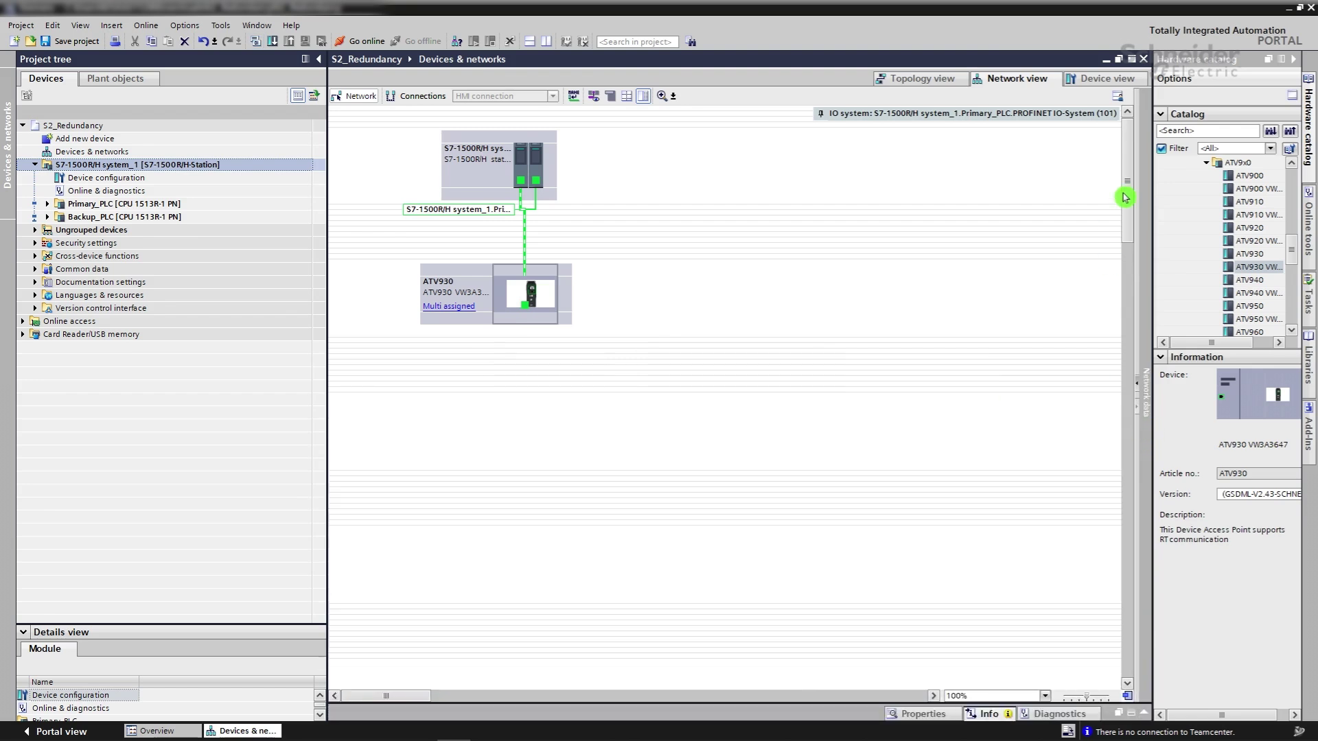
click(1145, 381)
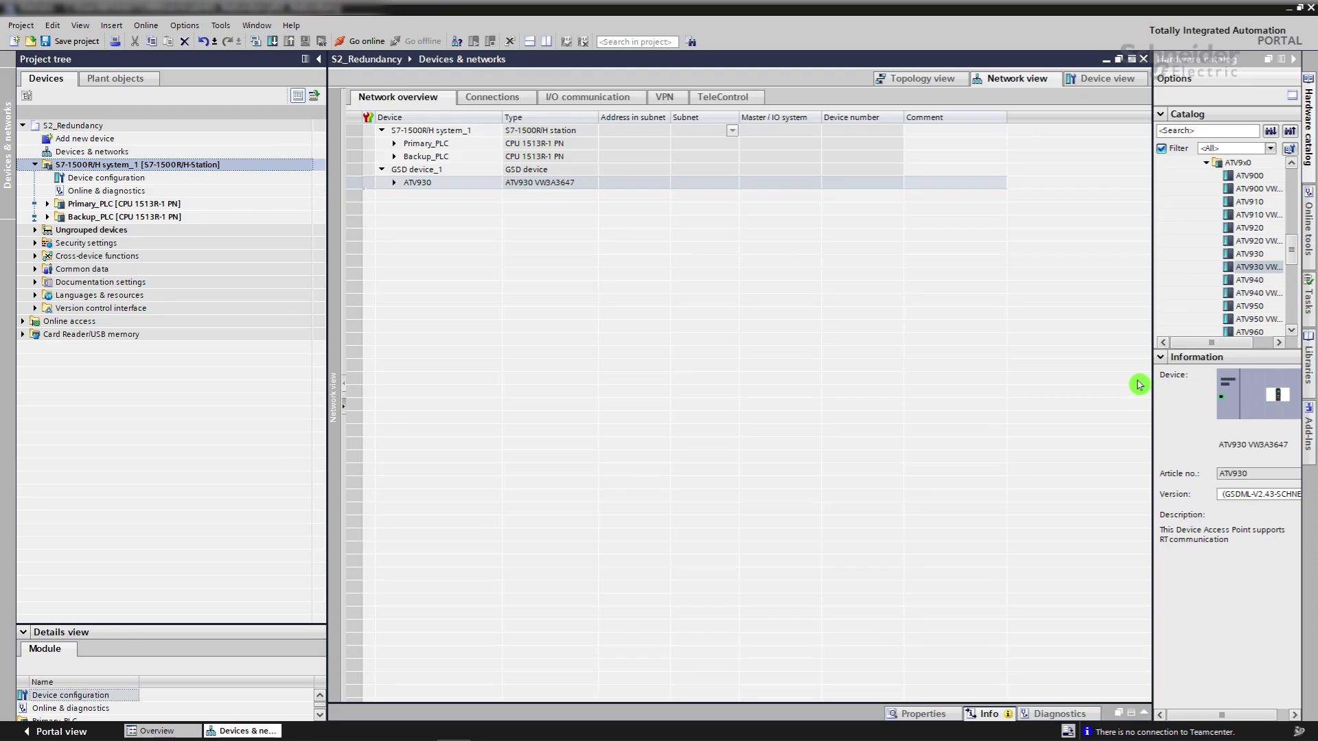
click(525, 102)
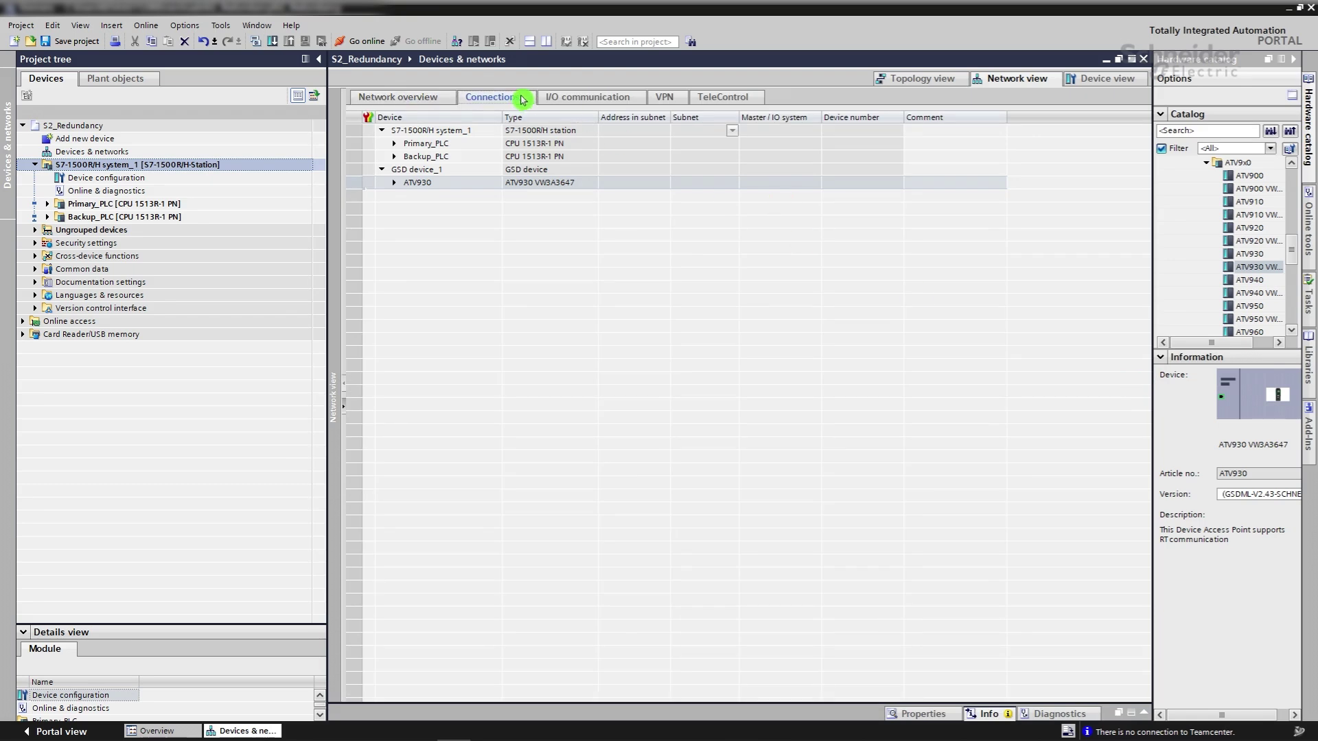
click(592, 97)
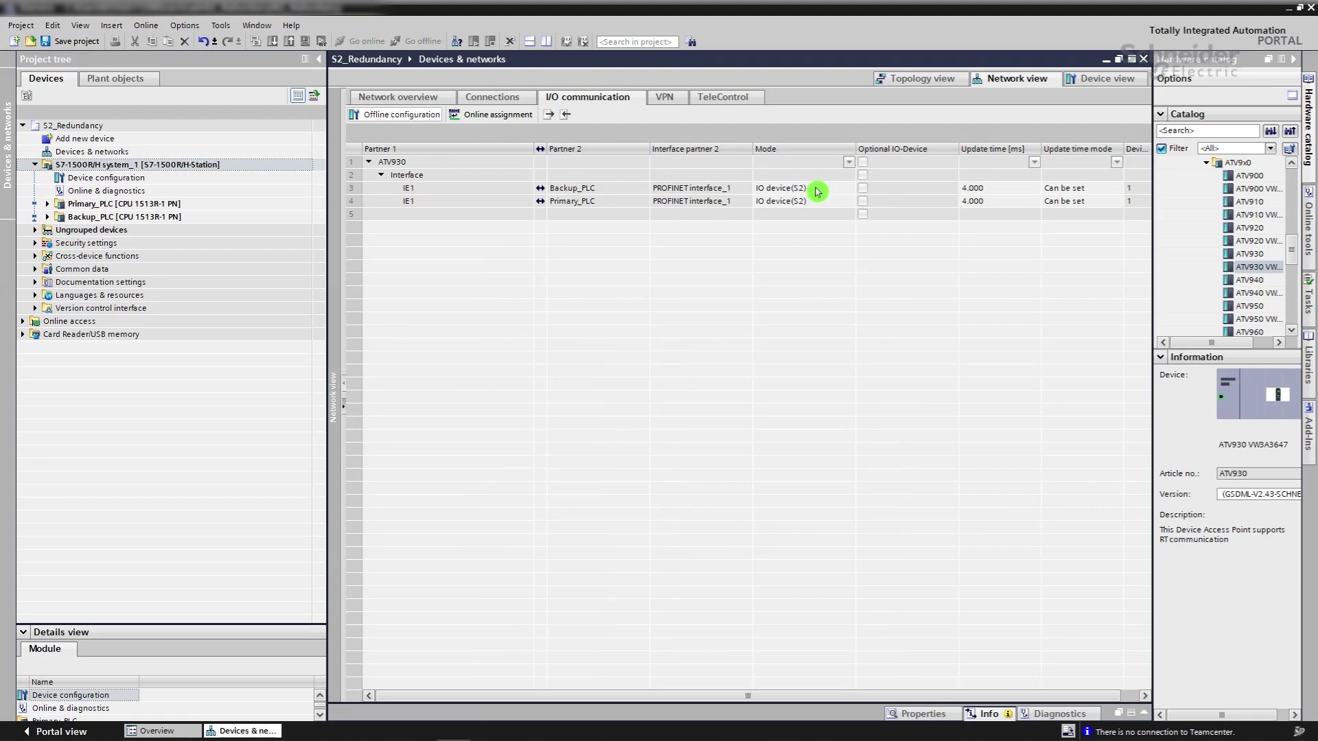
click(817, 191)
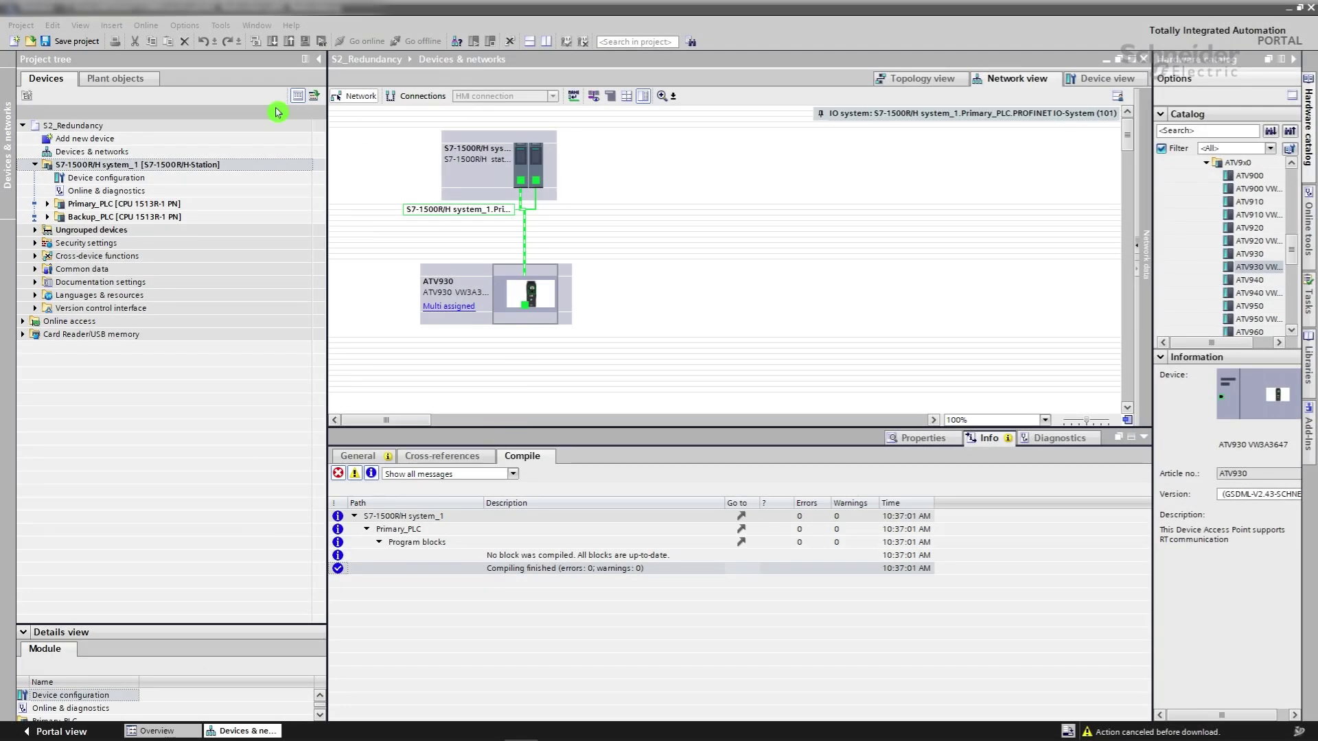
Download S7-1500R/H system_1 to the Primary_PLC and finish with the modules restarted
click(216, 168)
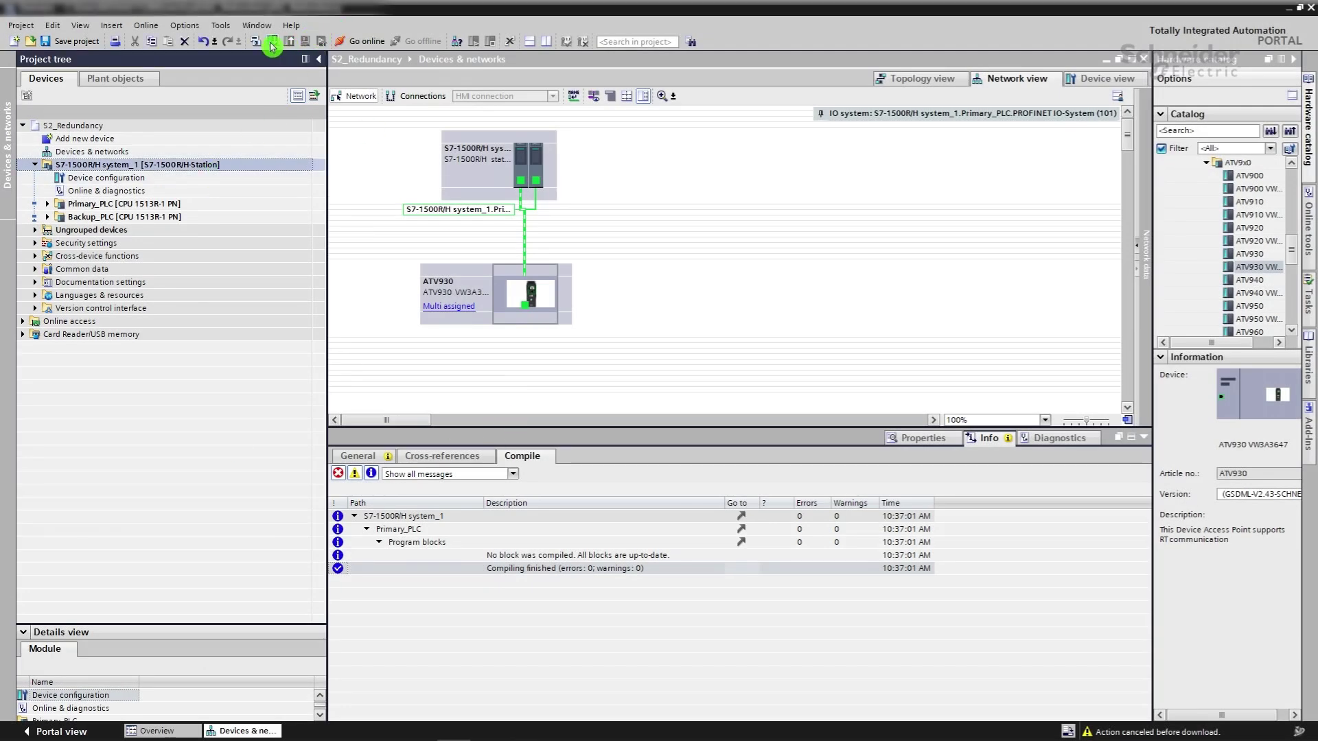
click(275, 41)
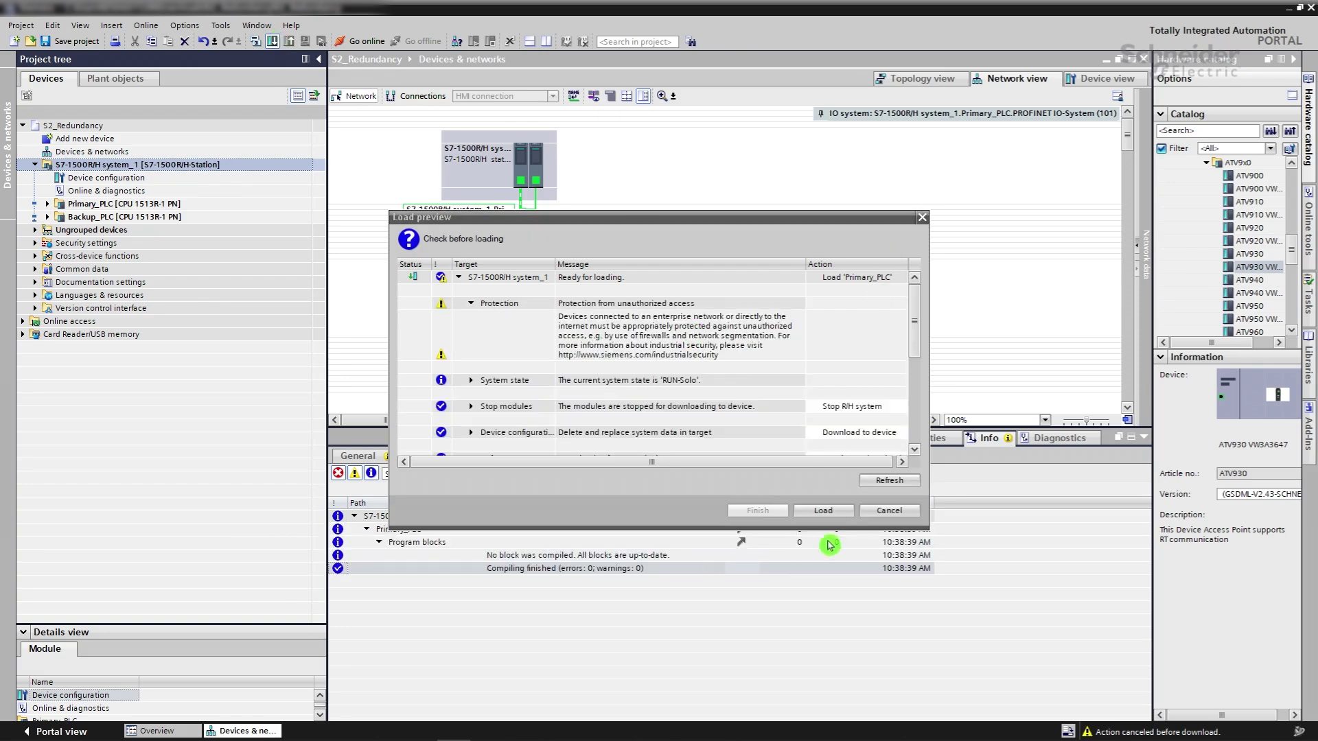
click(822, 511)
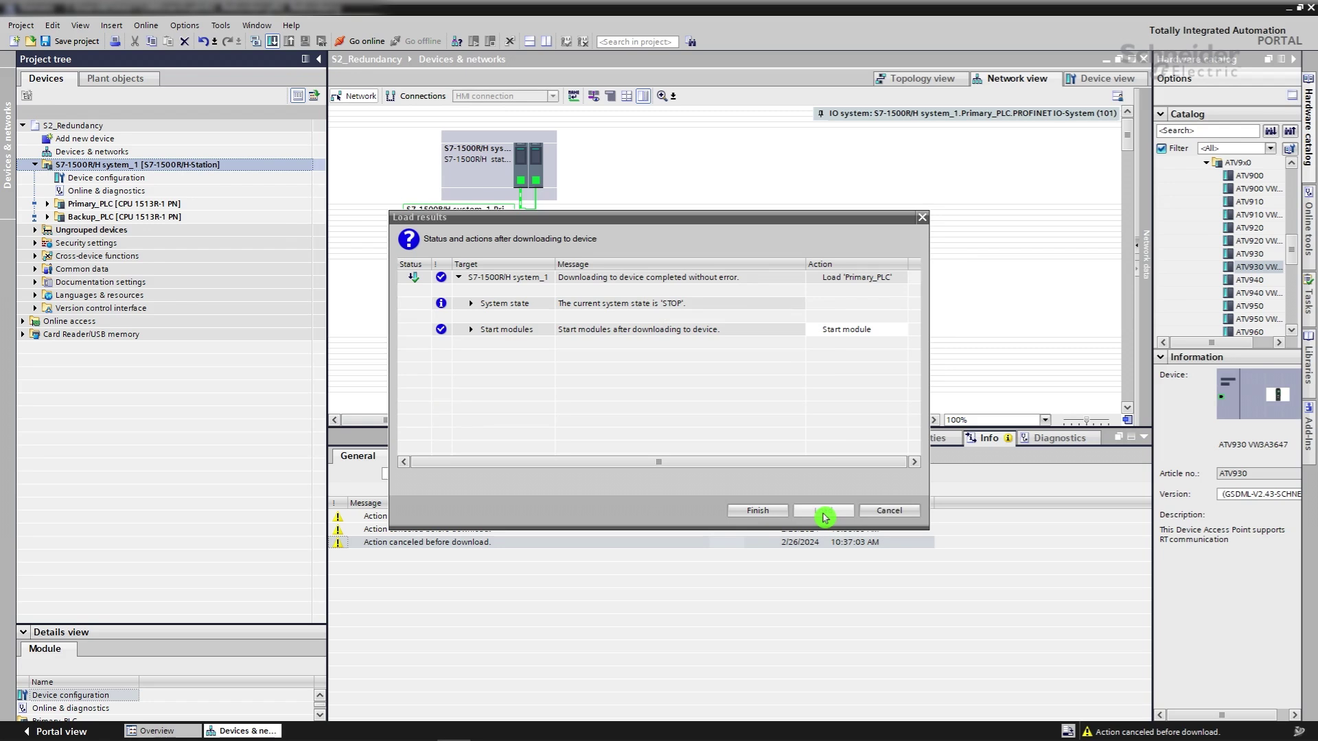
click(758, 511)
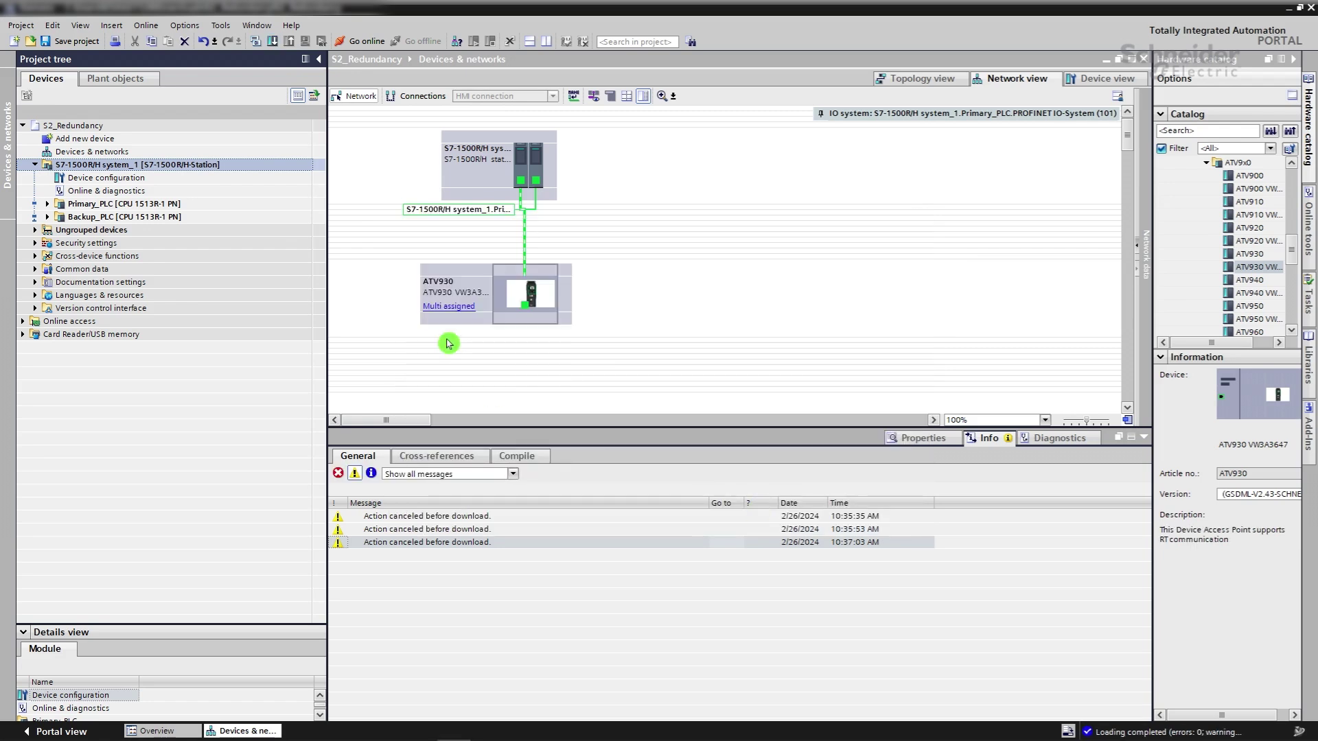
click(1137, 438)
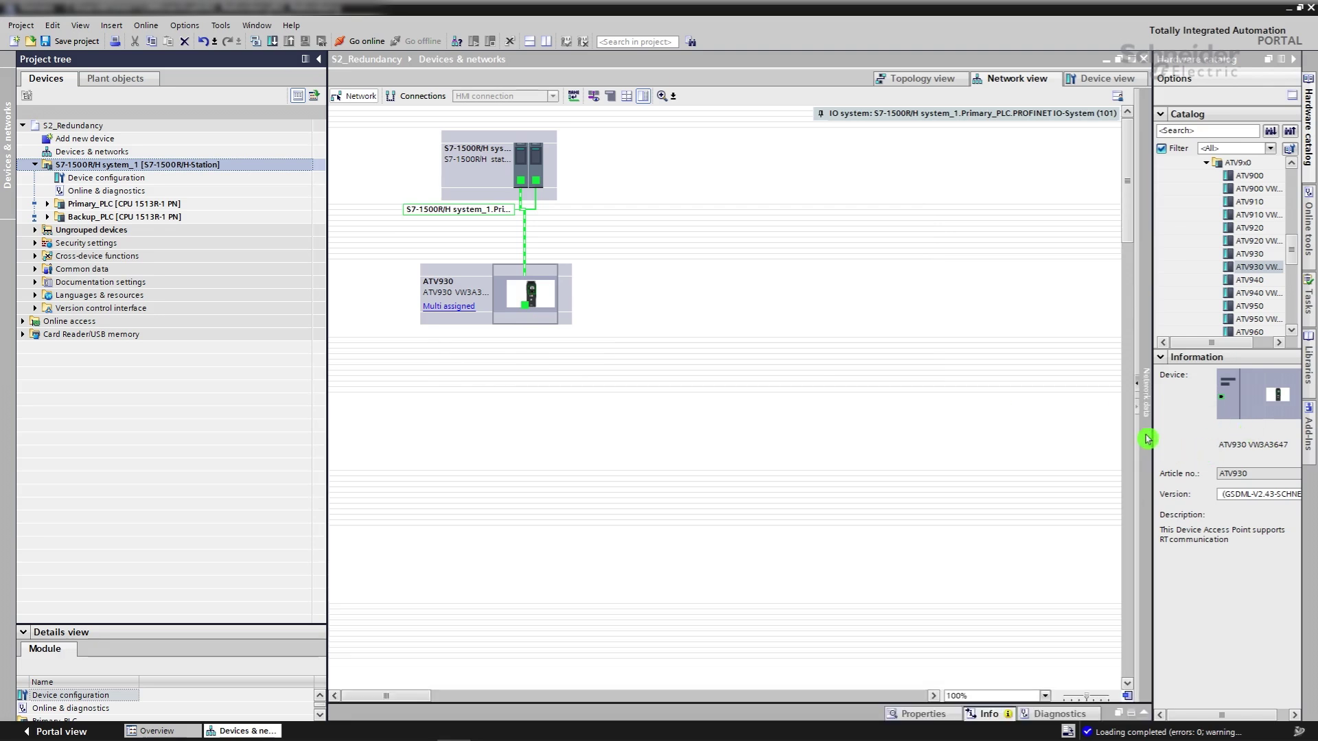
Load Software (all) into the Backup_PLC through Download to backup CPU
right_click(160, 165)
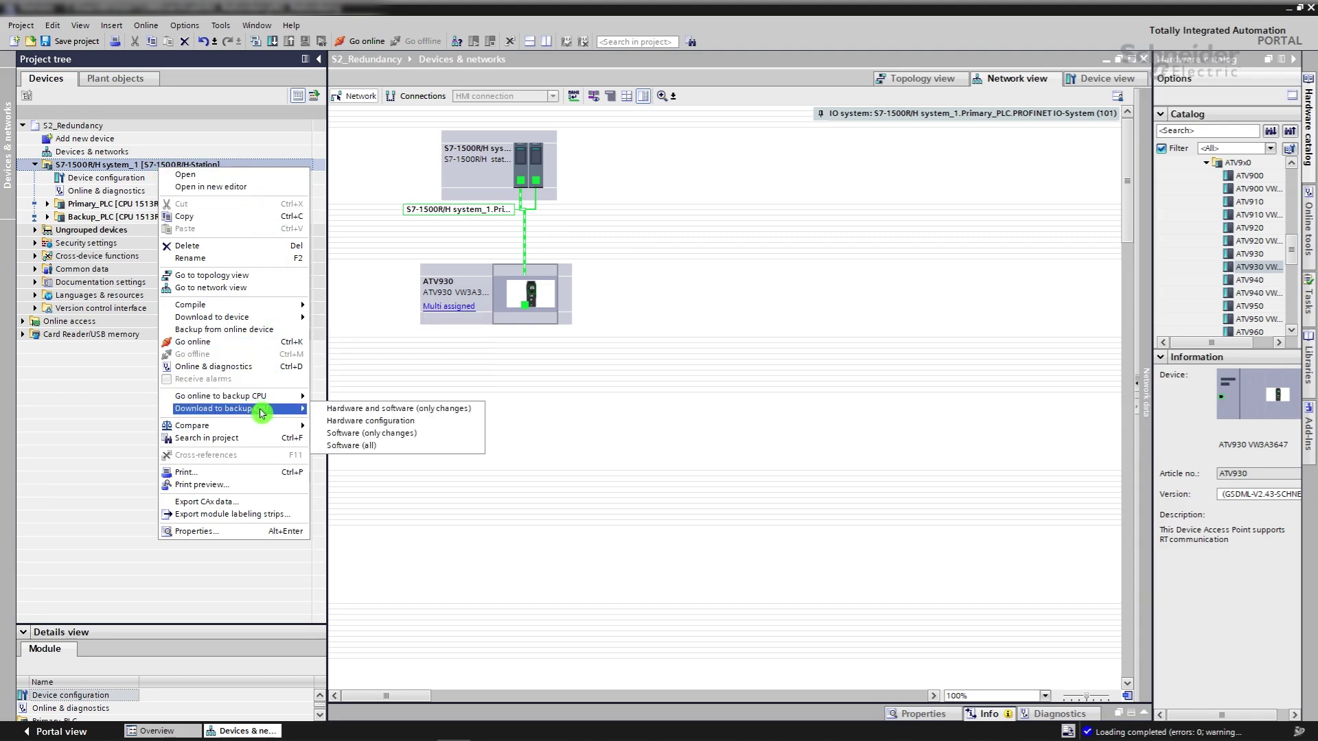
mouse_move(222, 409)
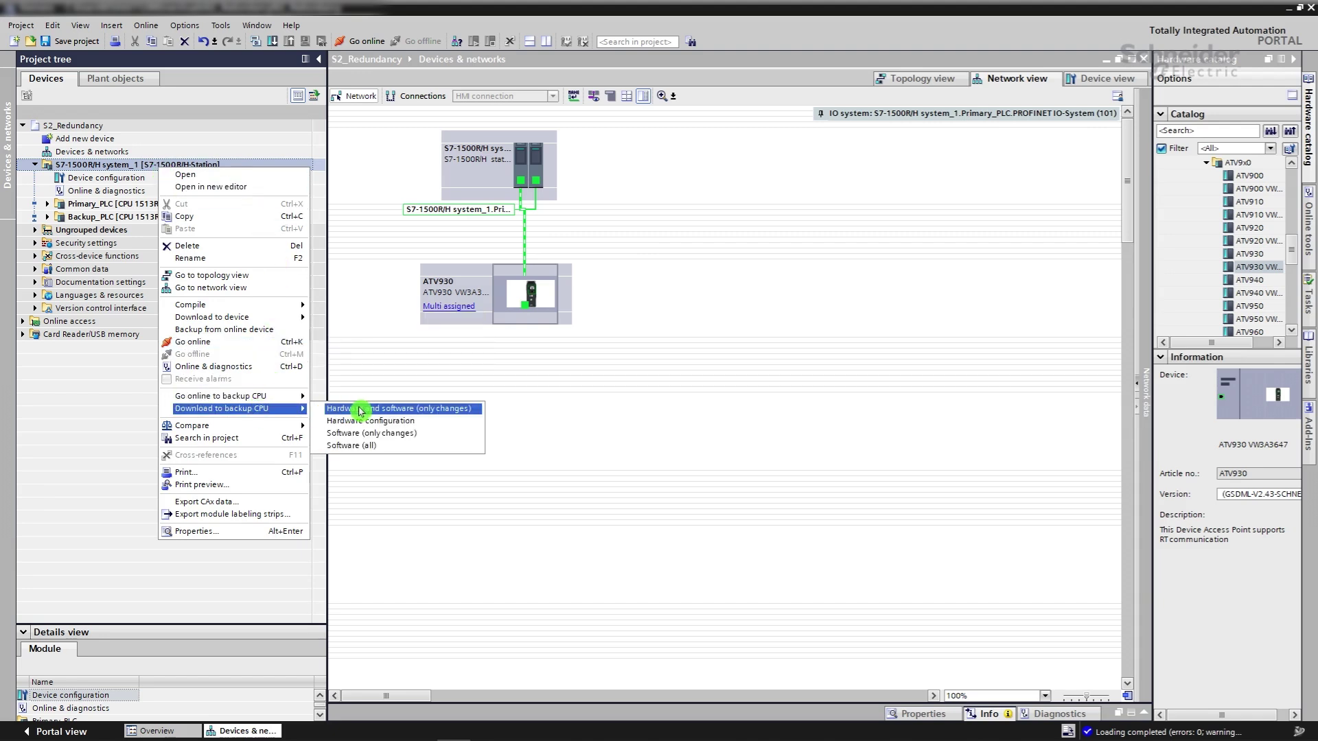
click(359, 446)
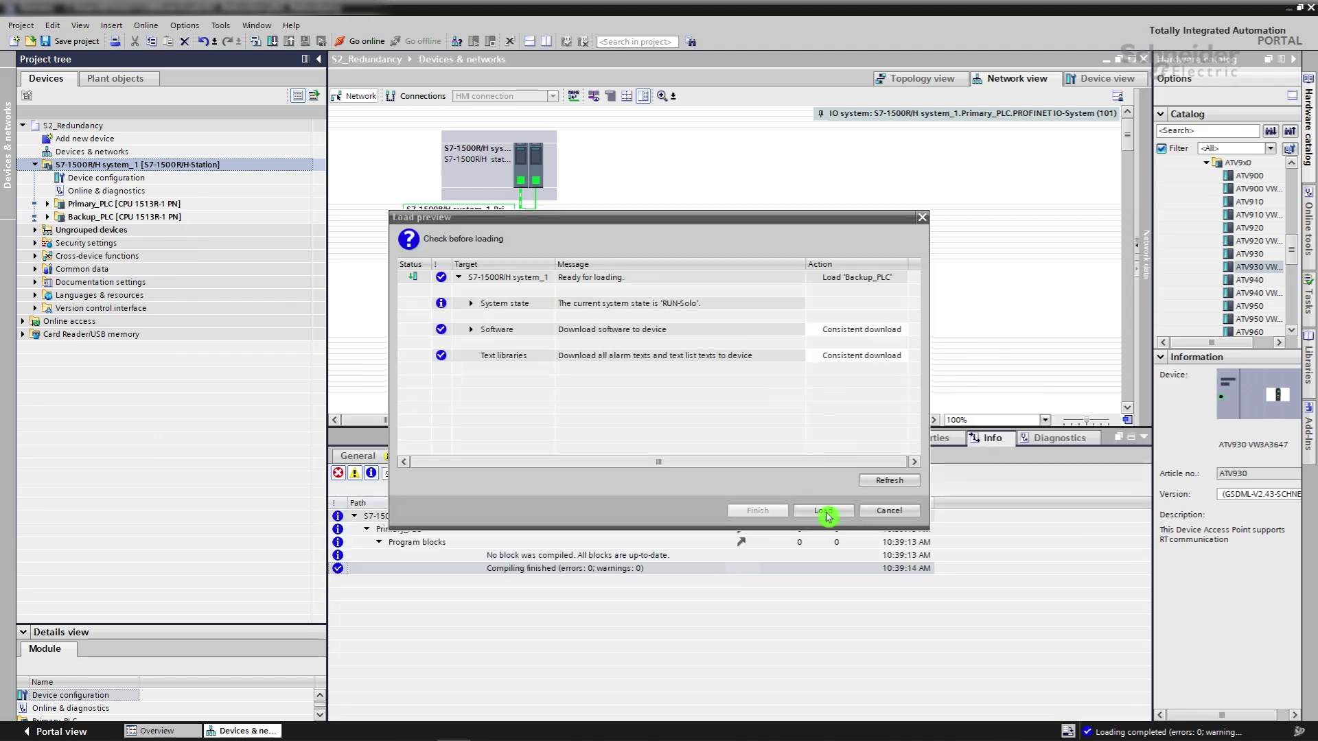
click(823, 512)
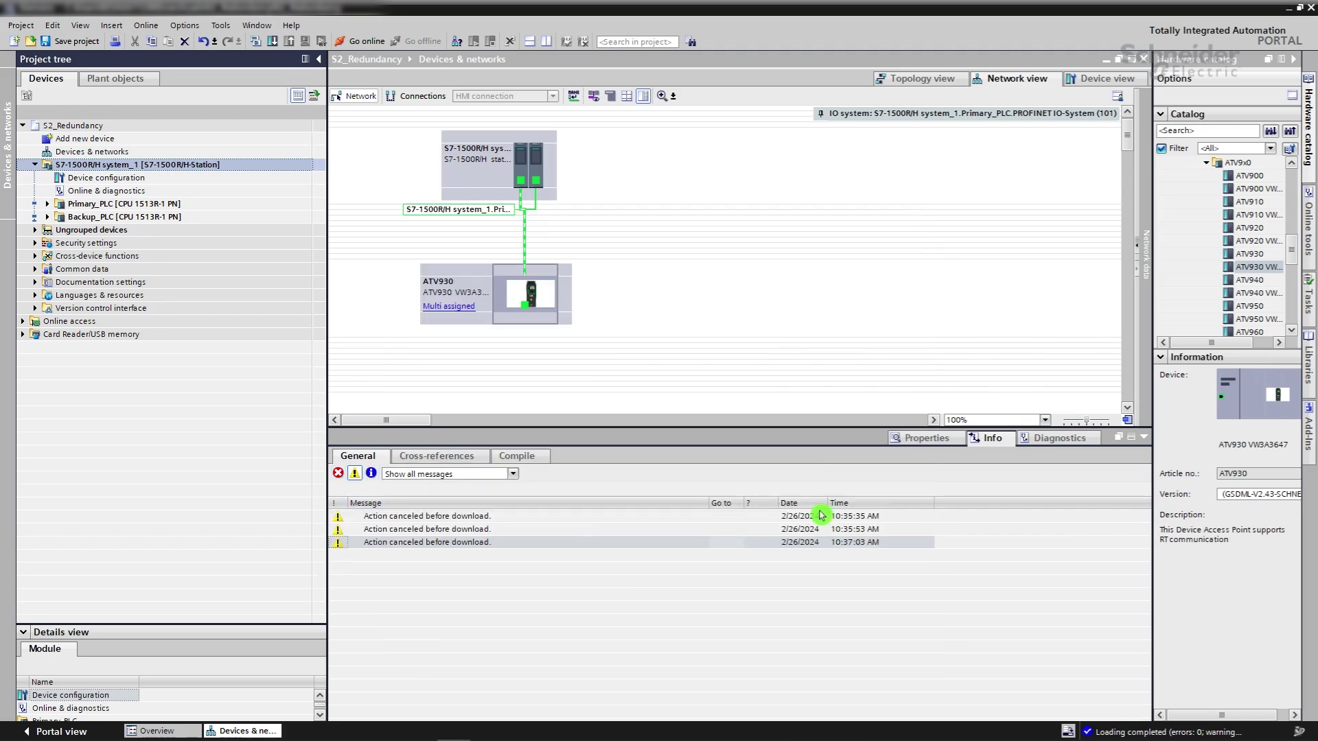
click(922, 443)
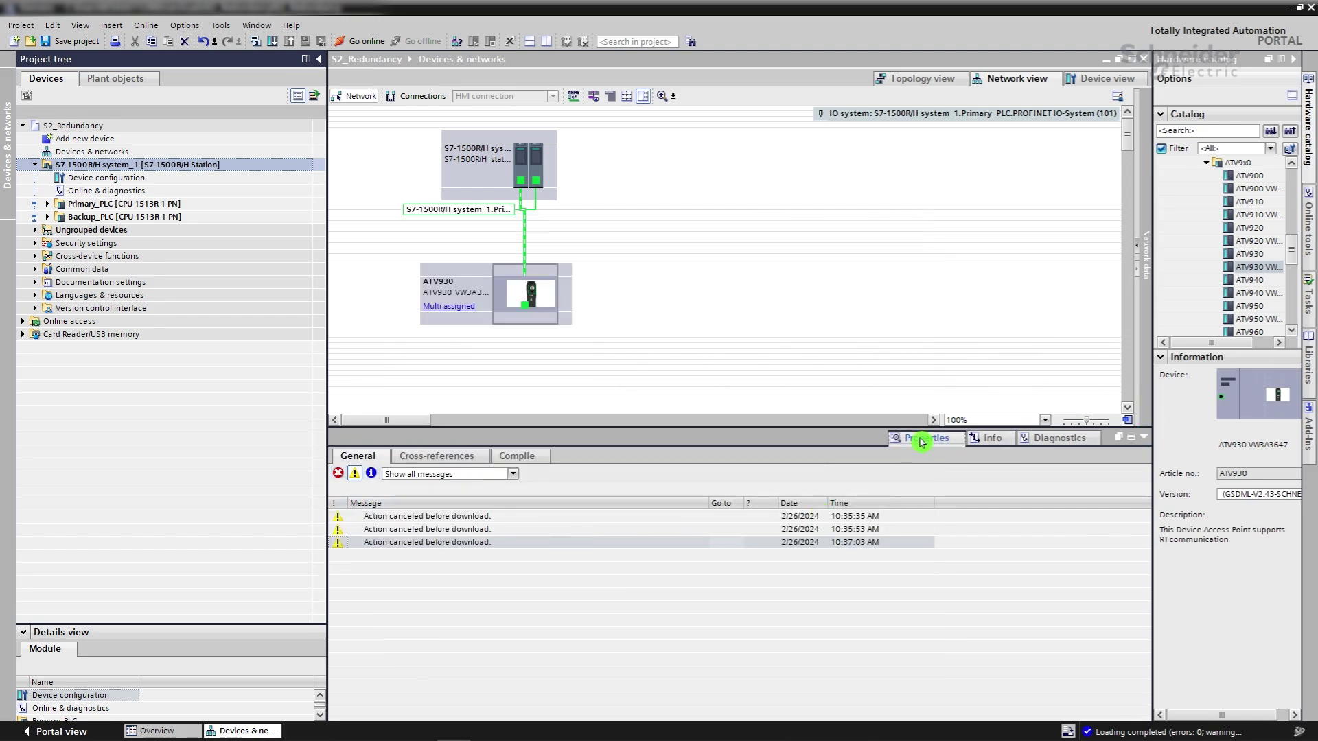
click(1144, 438)
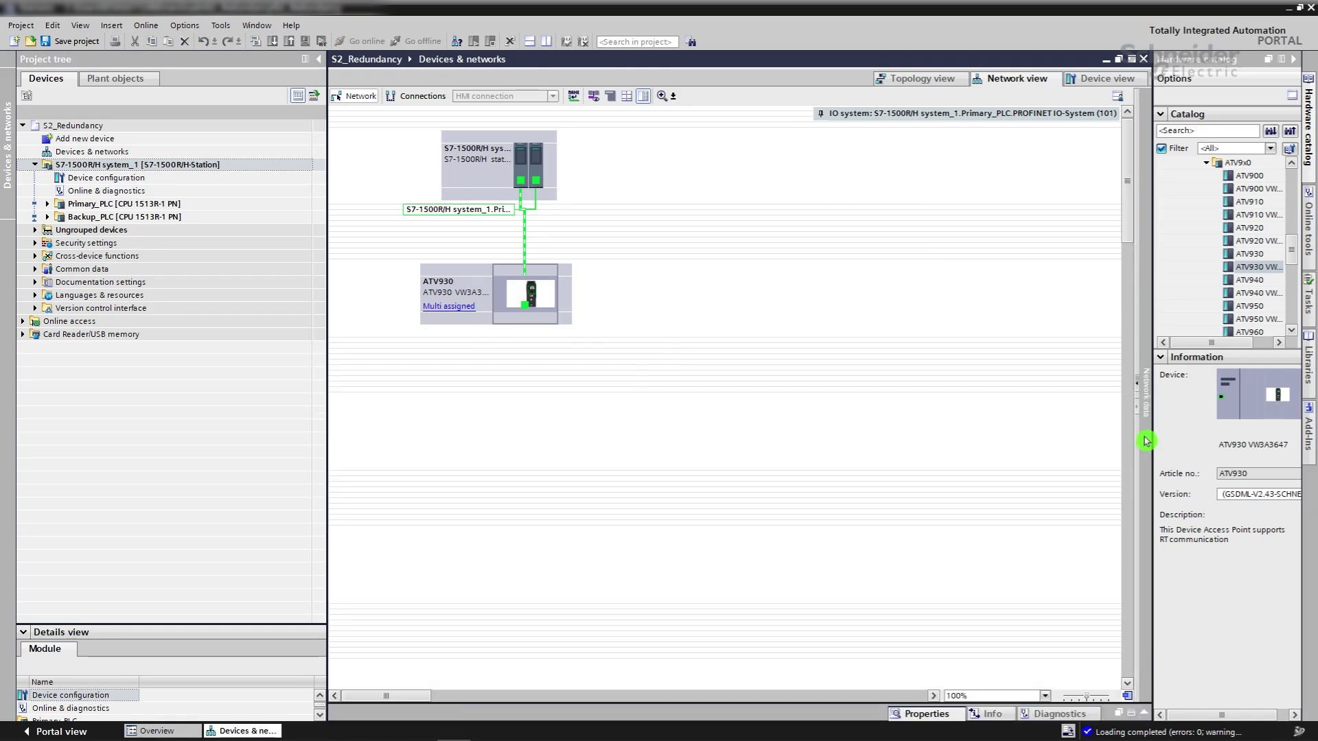
Go online with S7-1500R/H system_1, hide the hardware catalog, and select the ATV930
click(138, 166)
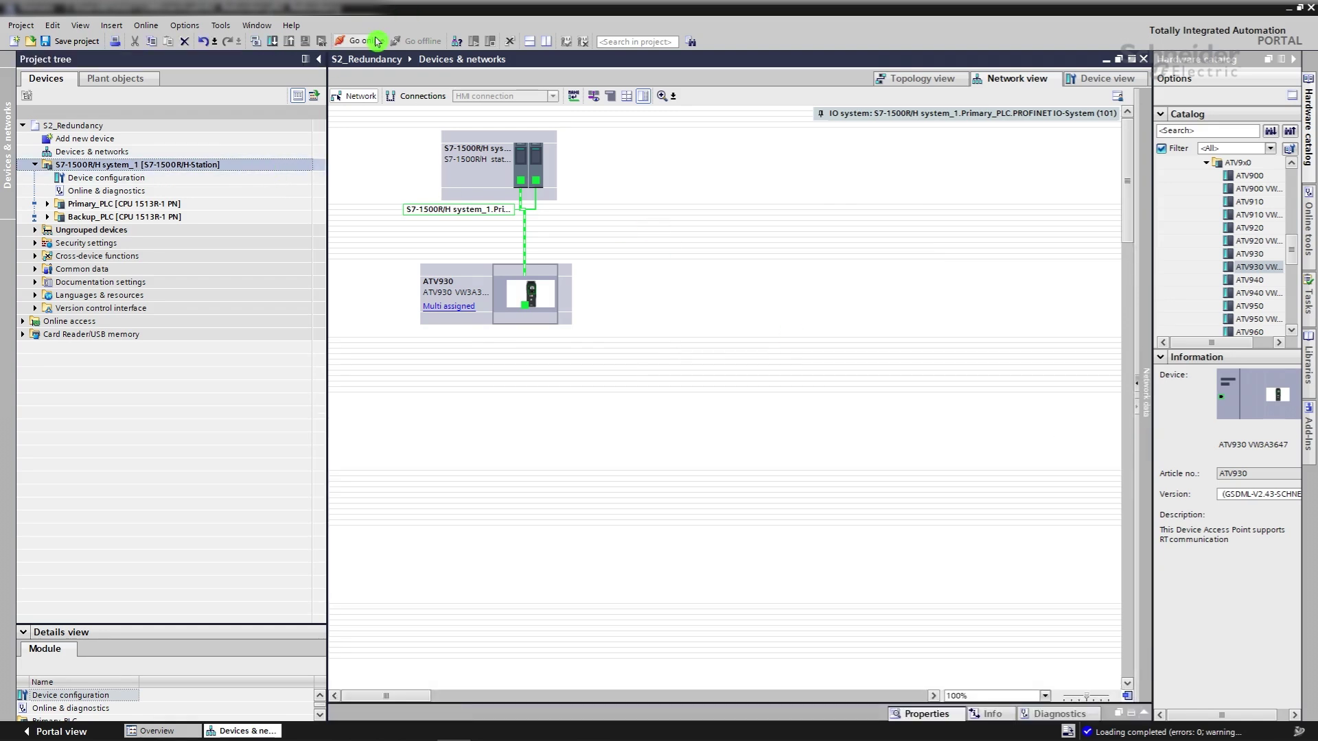
click(378, 42)
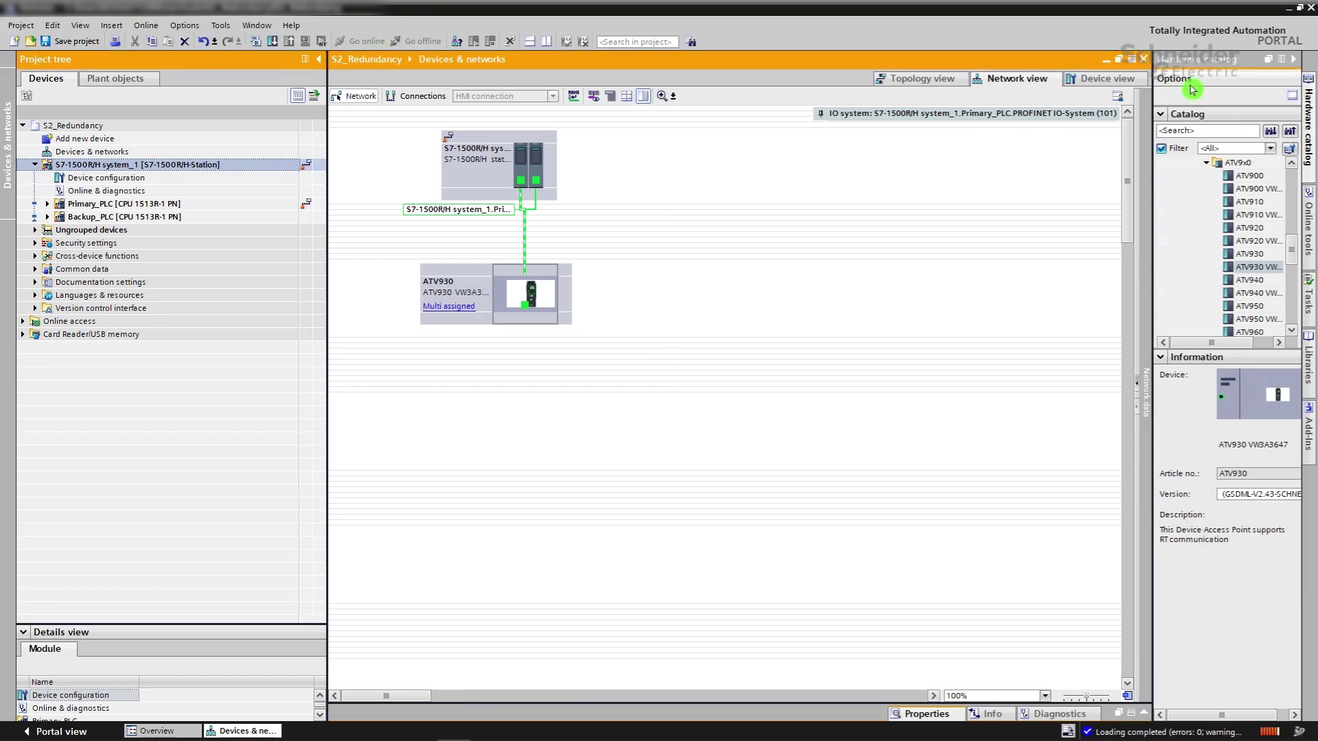
click(1296, 63)
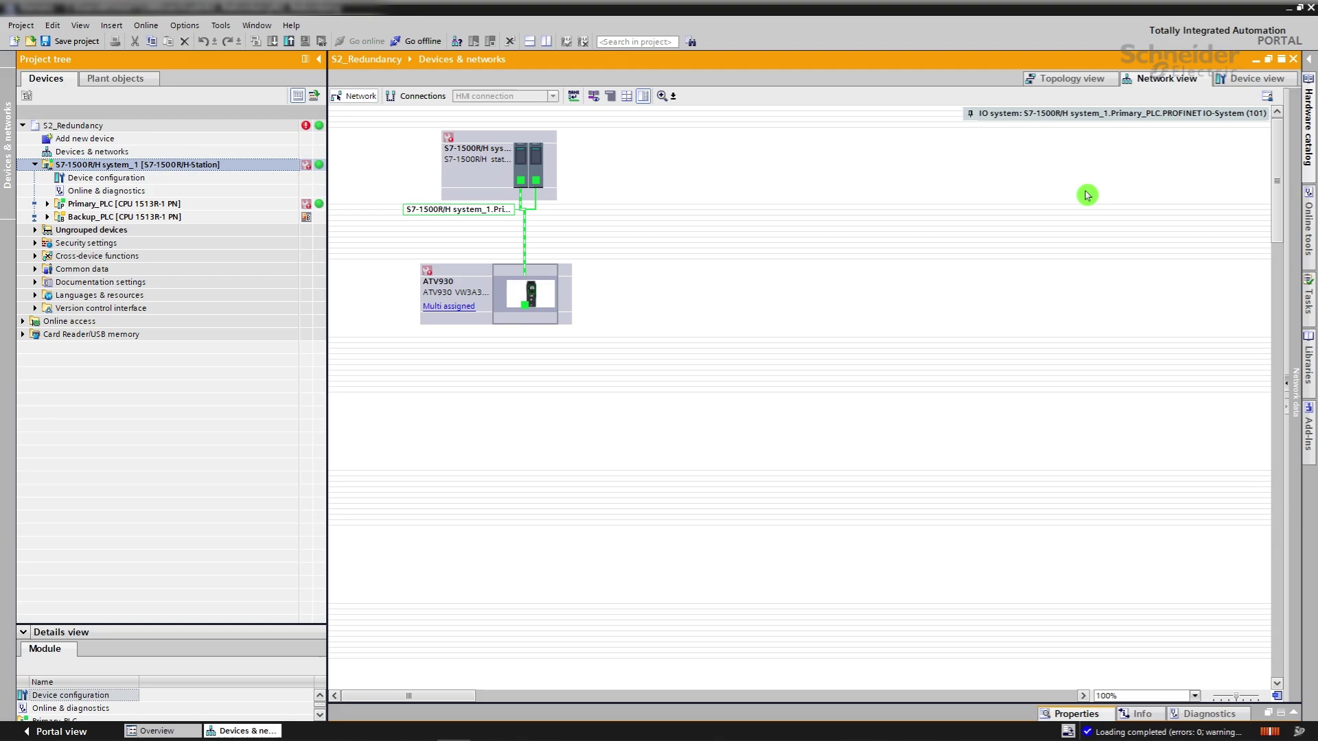
click(537, 293)
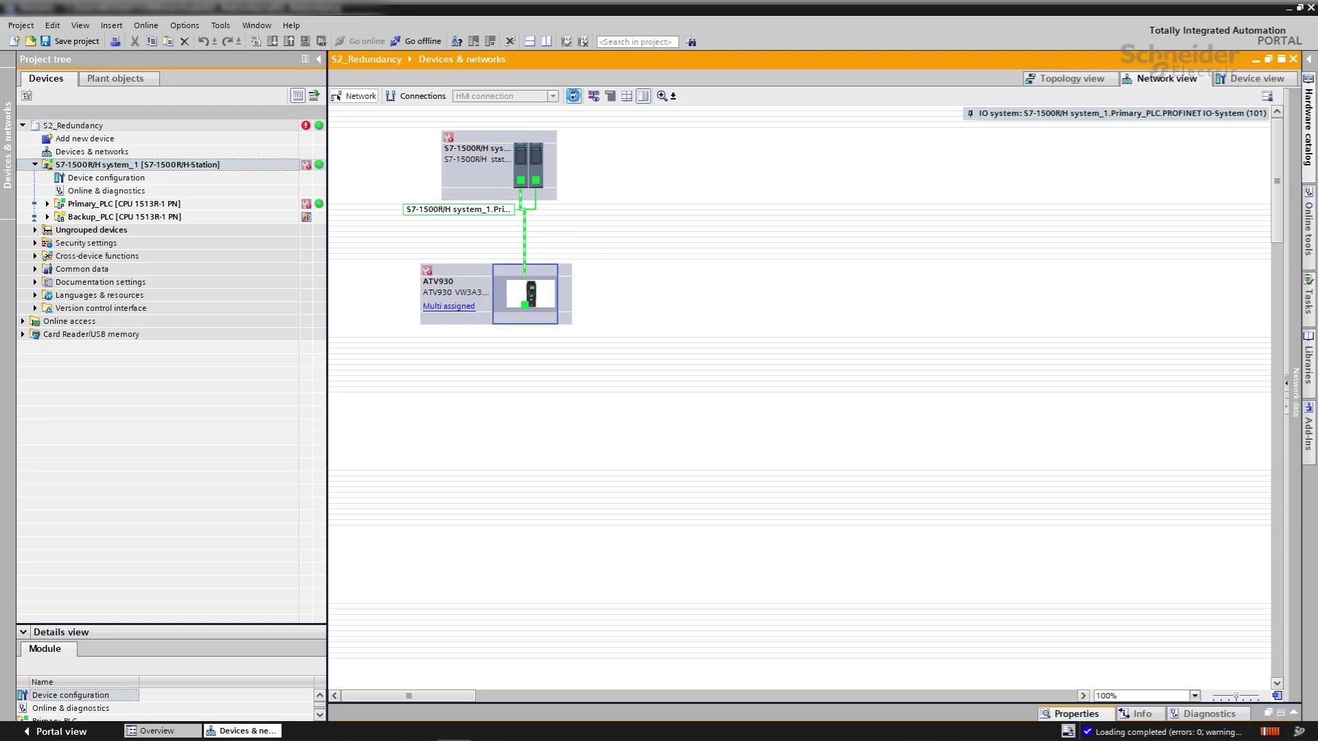
Try assigning the PROFINET name atv930 to the found drive, then close after it fails
click(574, 96)
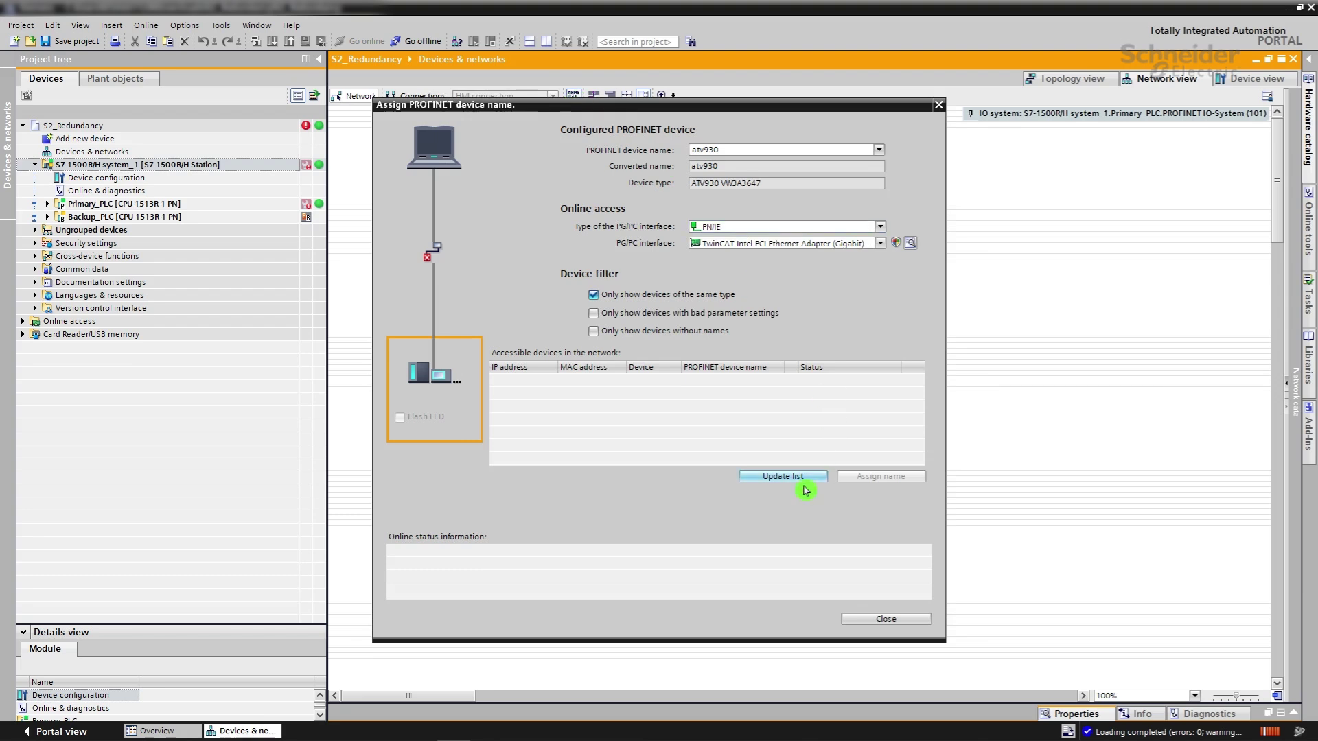
click(748, 478)
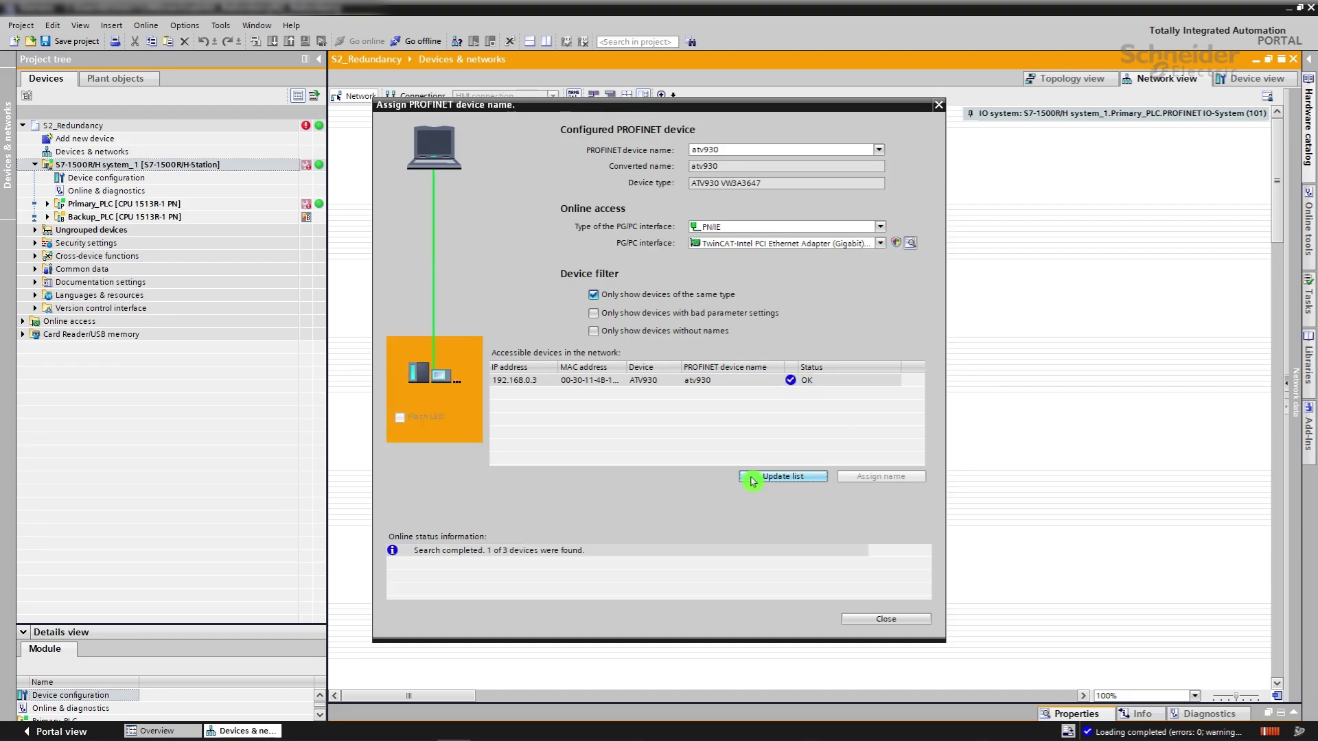
click(770, 382)
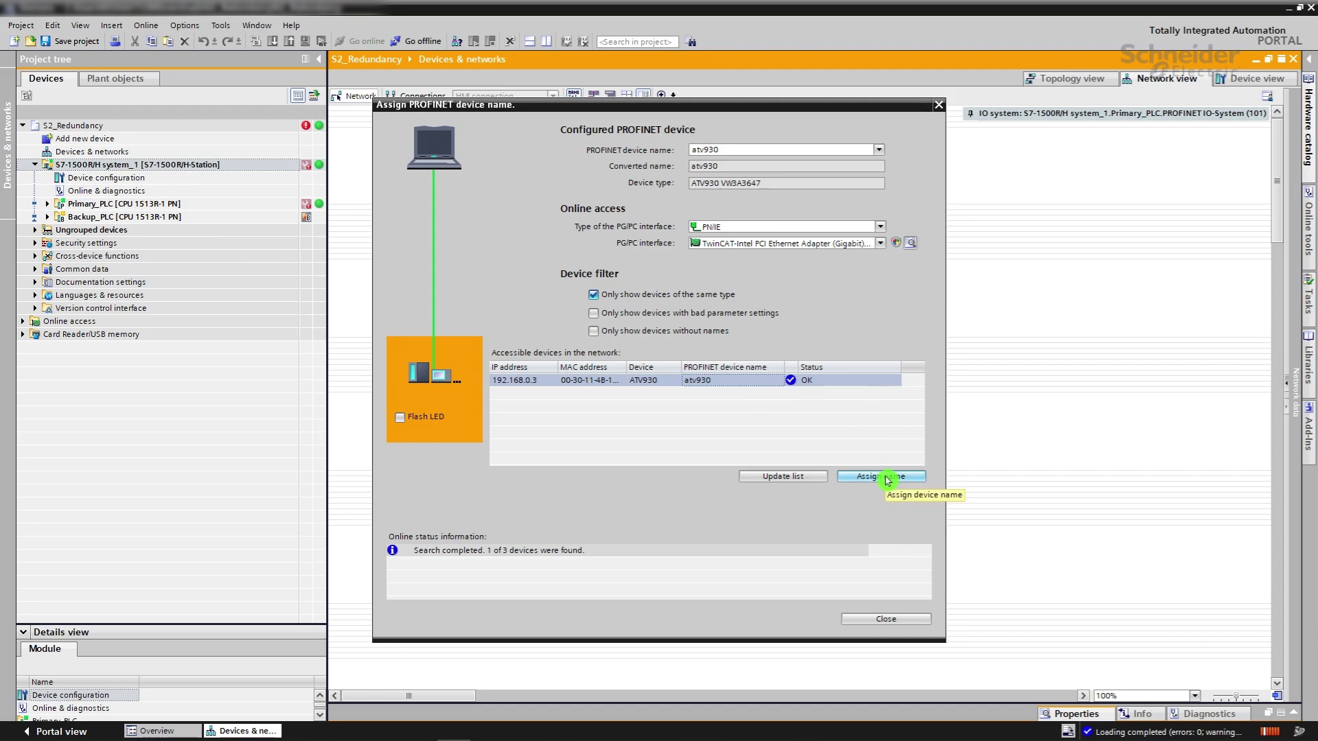
click(889, 480)
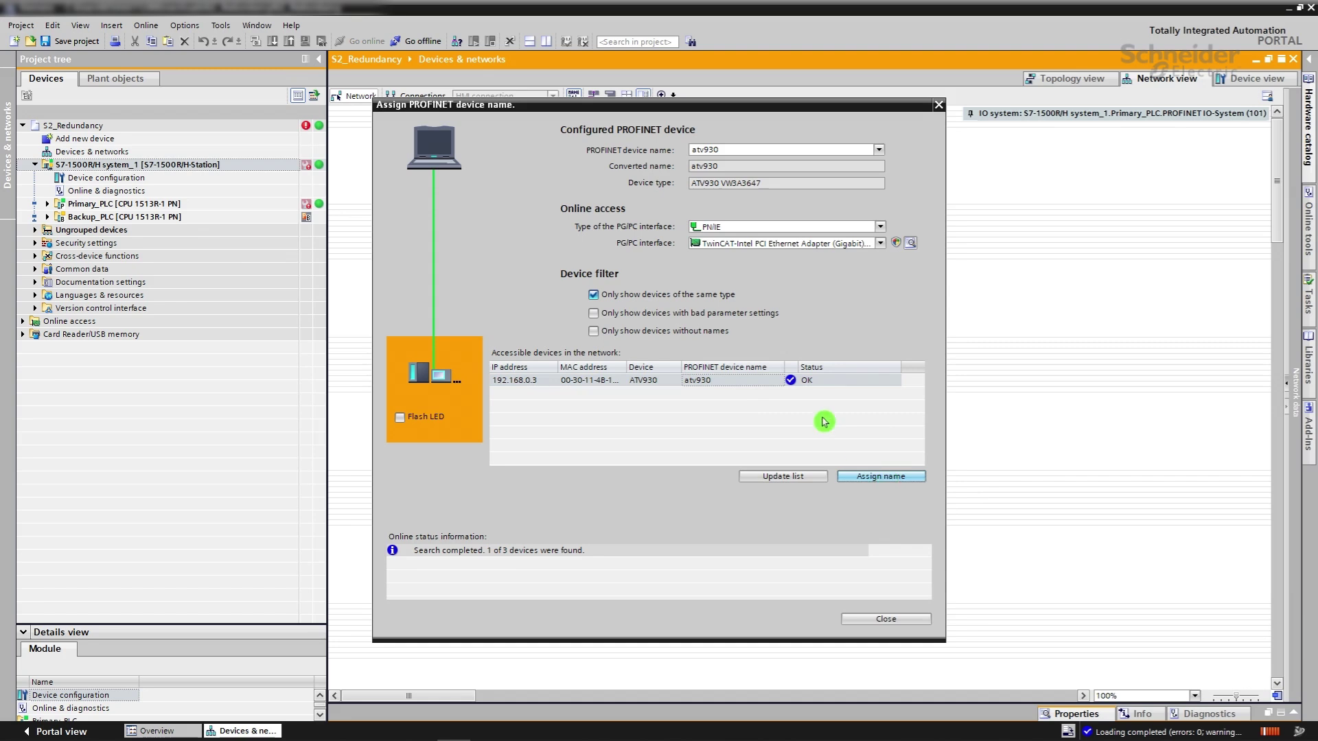
click(882, 621)
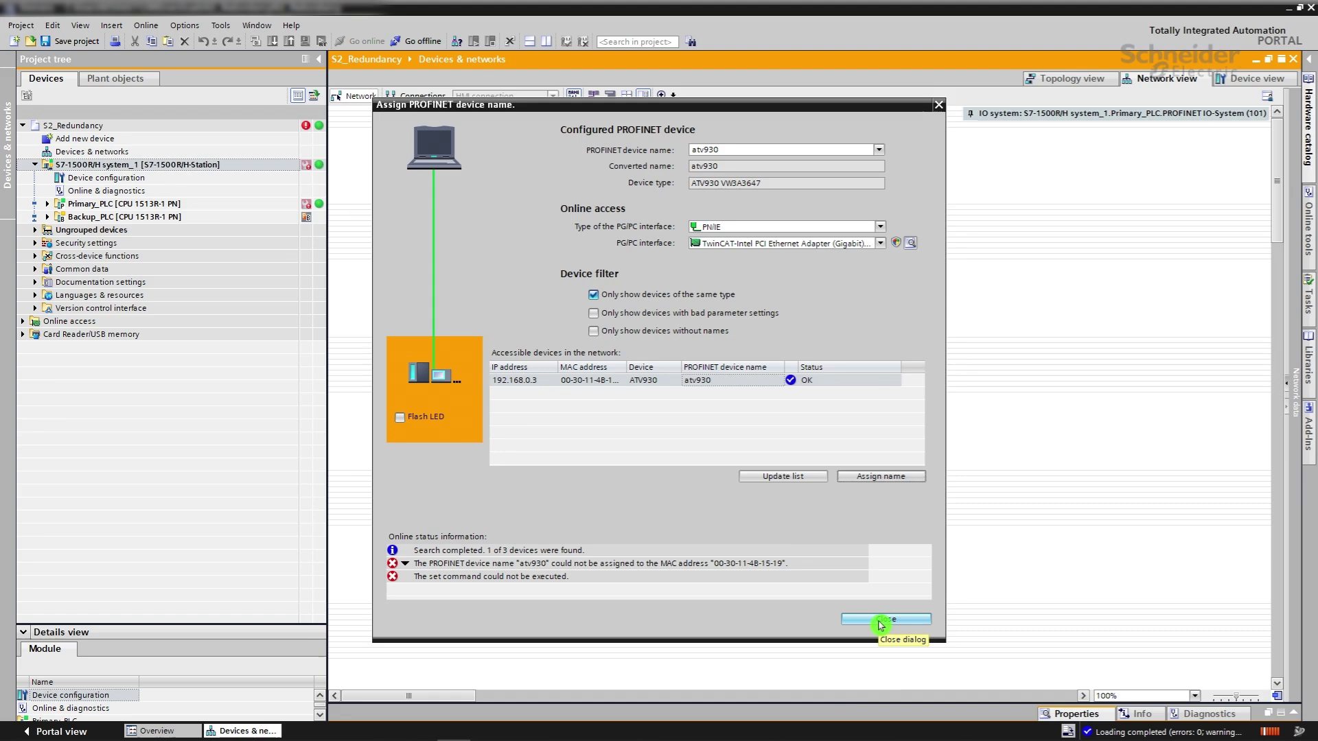
click(881, 621)
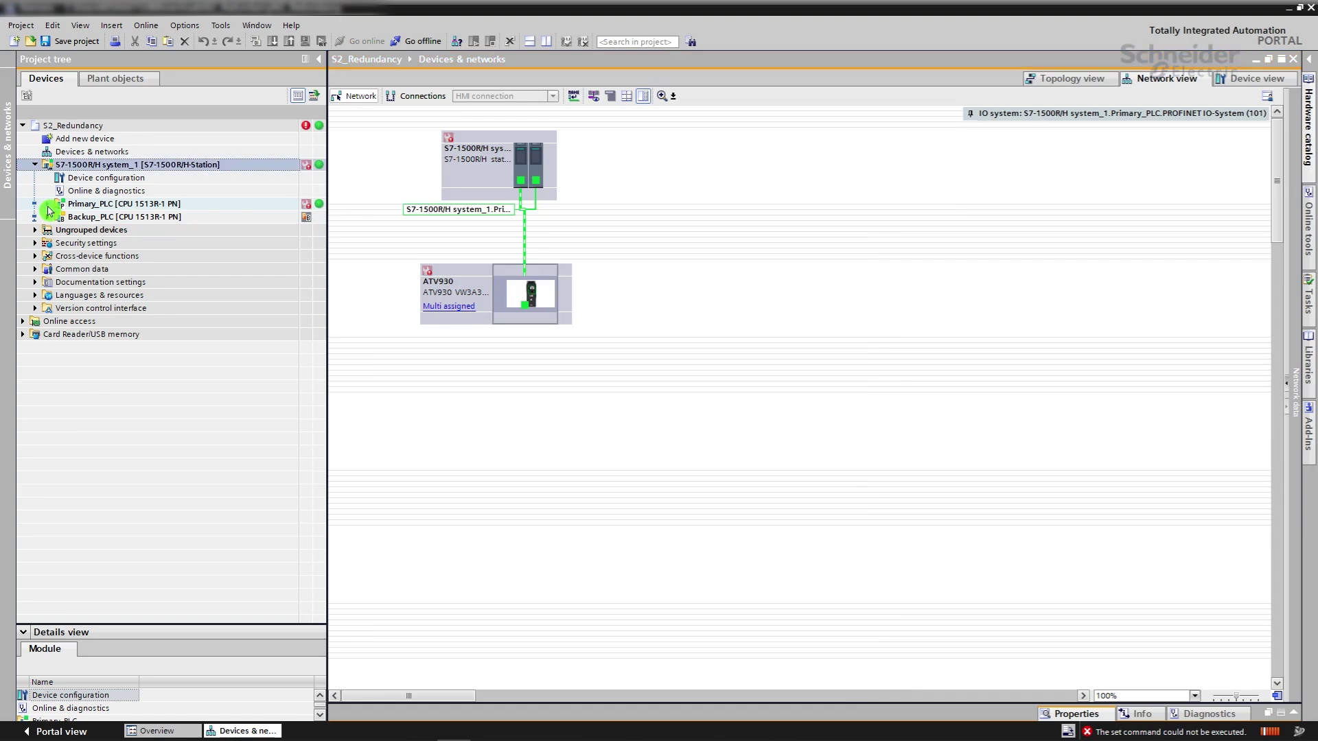
Add and open a new watch table under Primary_PLC's Watch and force tables
click(49, 205)
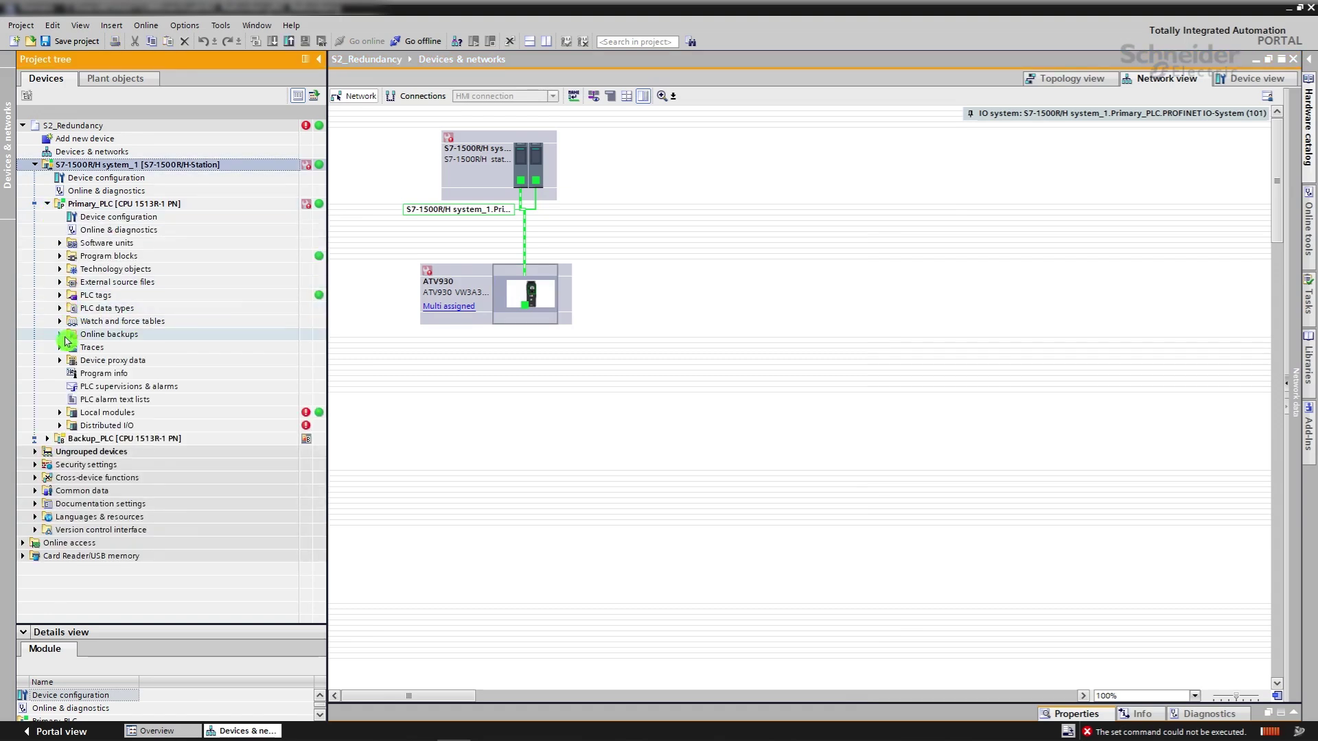
click(62, 321)
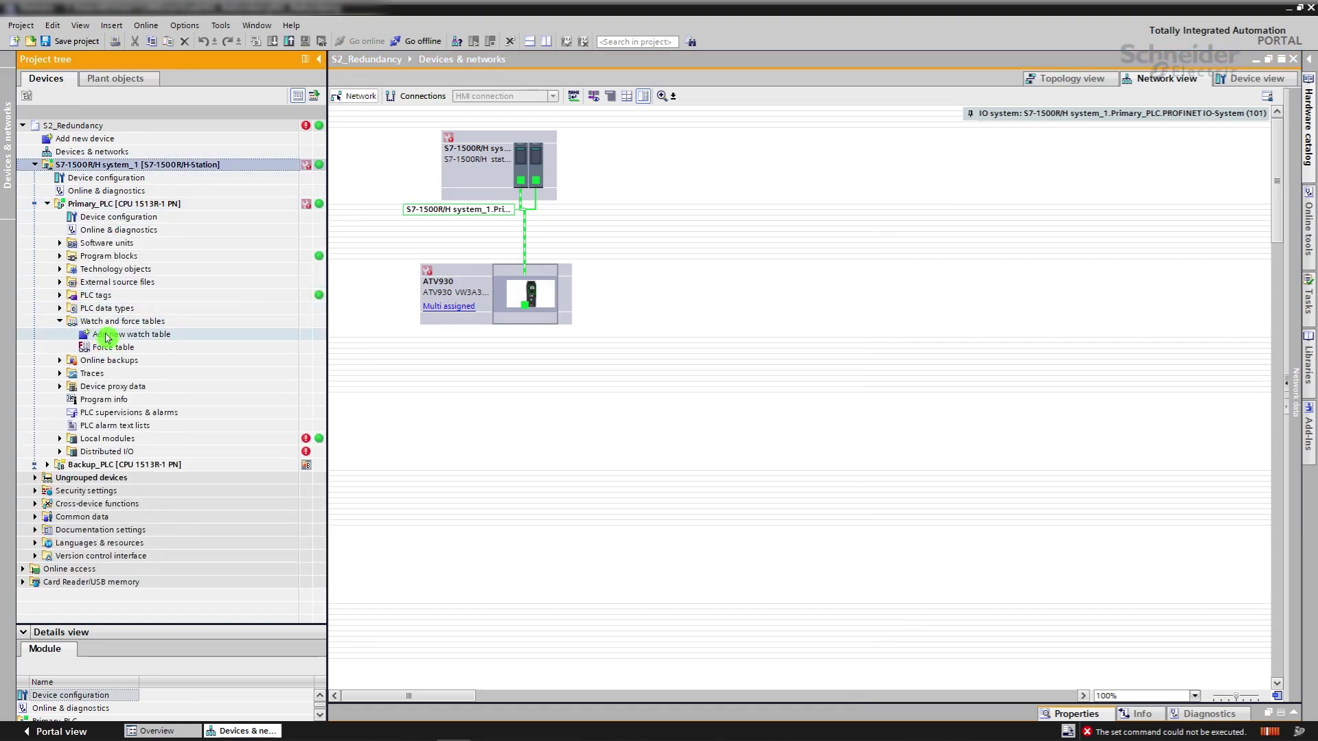
click(103, 335)
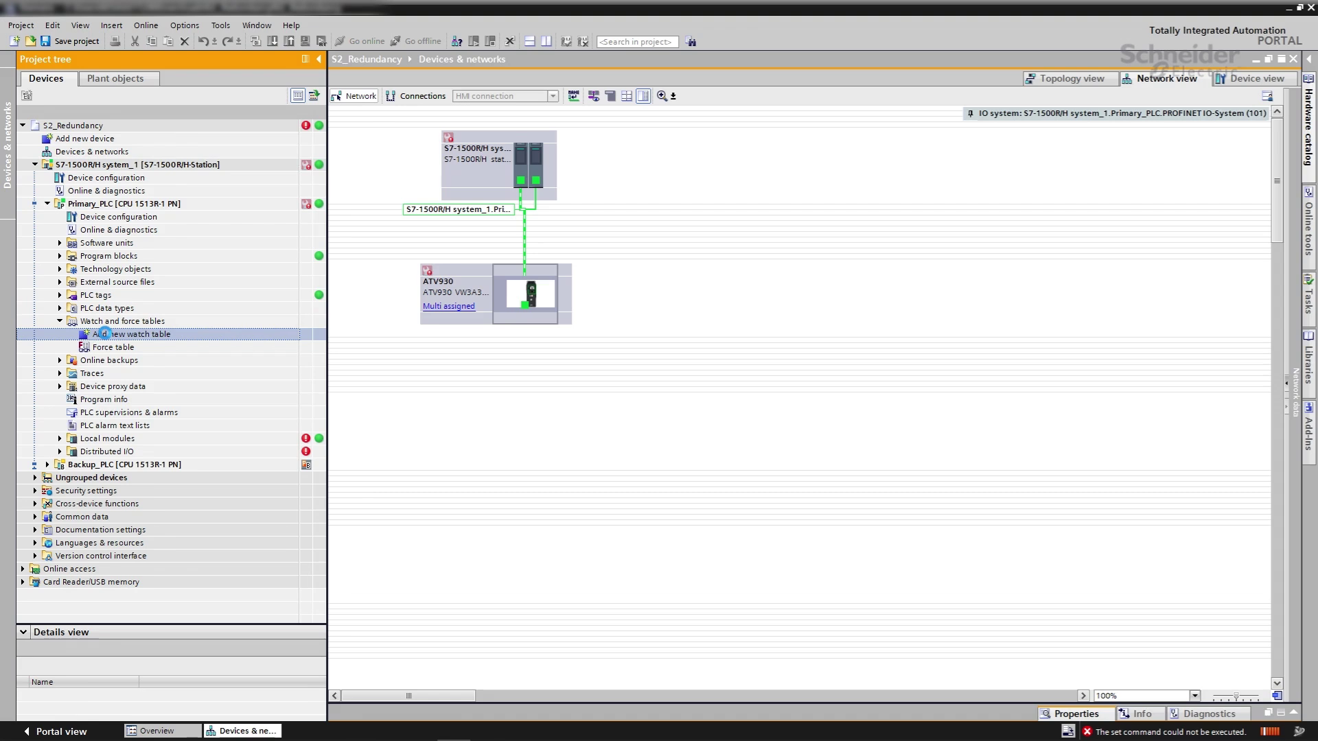
double_click(104, 335)
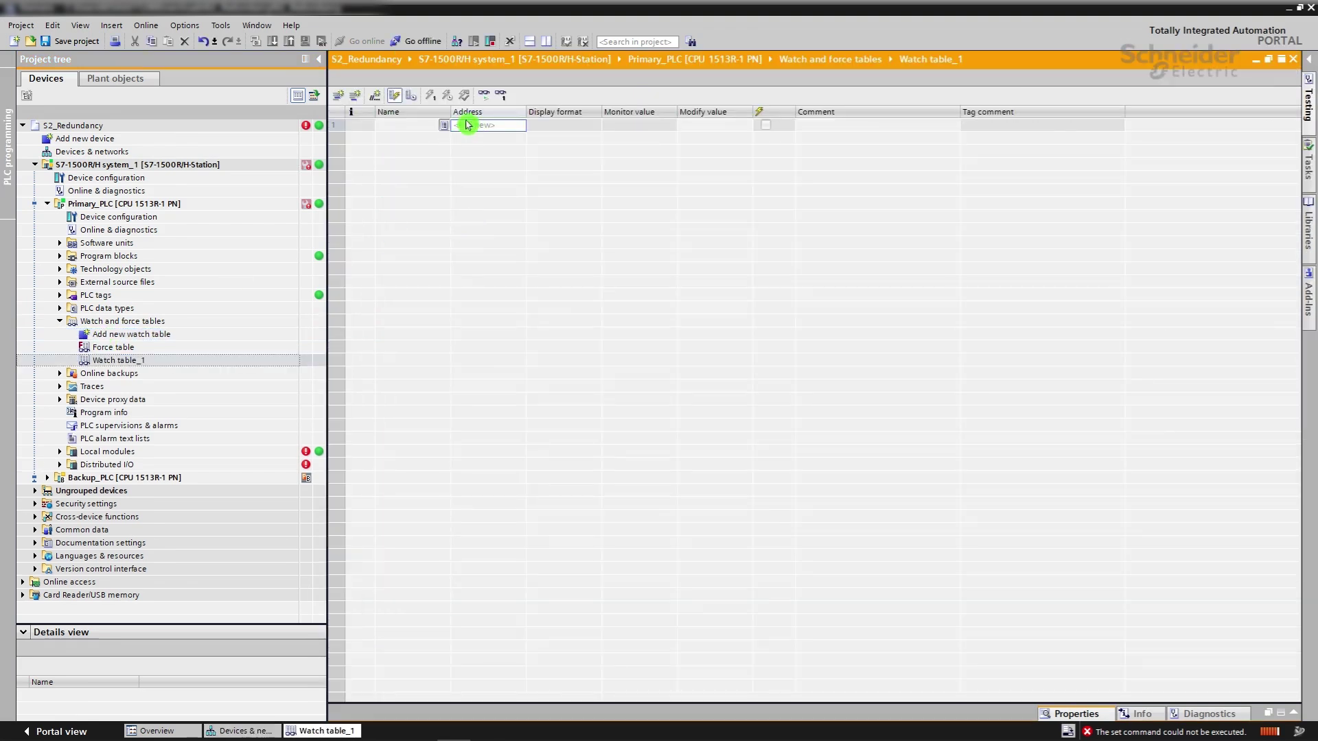
Enter ETA, RFRD, CMD and LFRD as tags in the watch table's Name column
click(406, 125)
text(E)
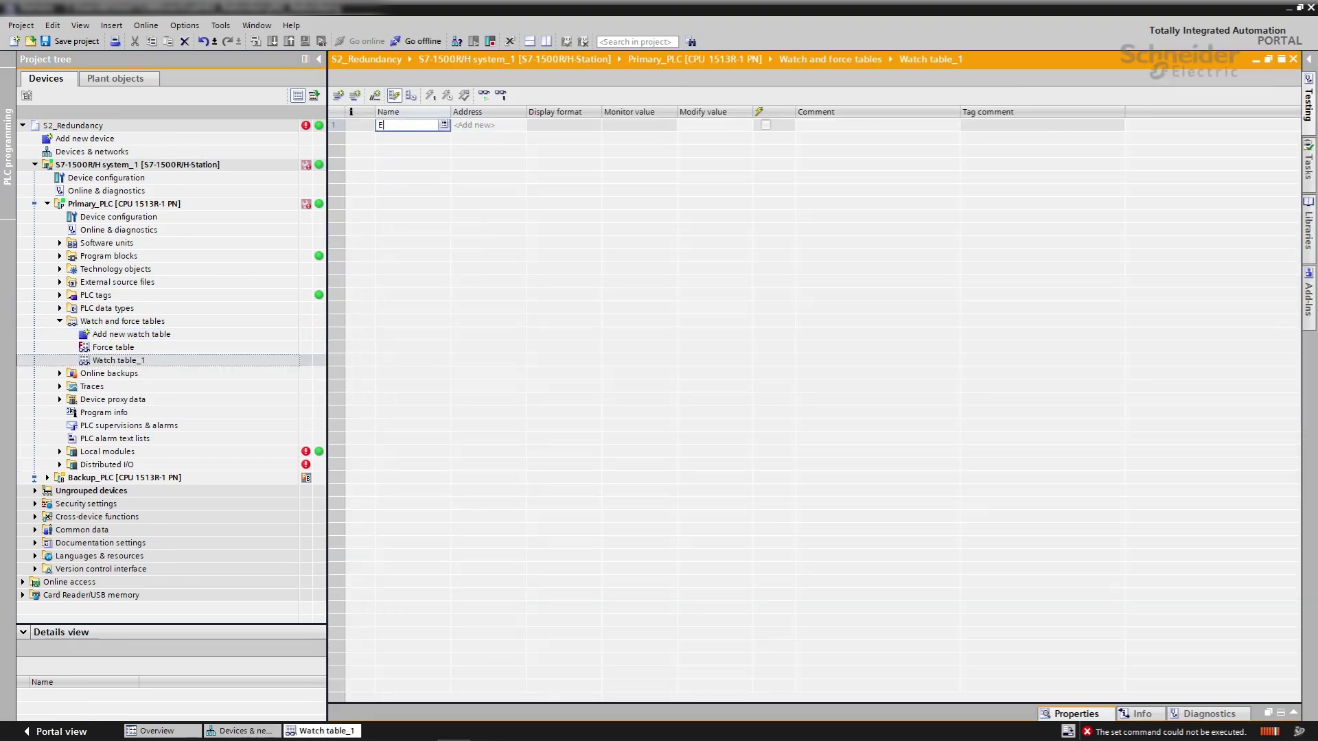
text(TA)
key(Return)
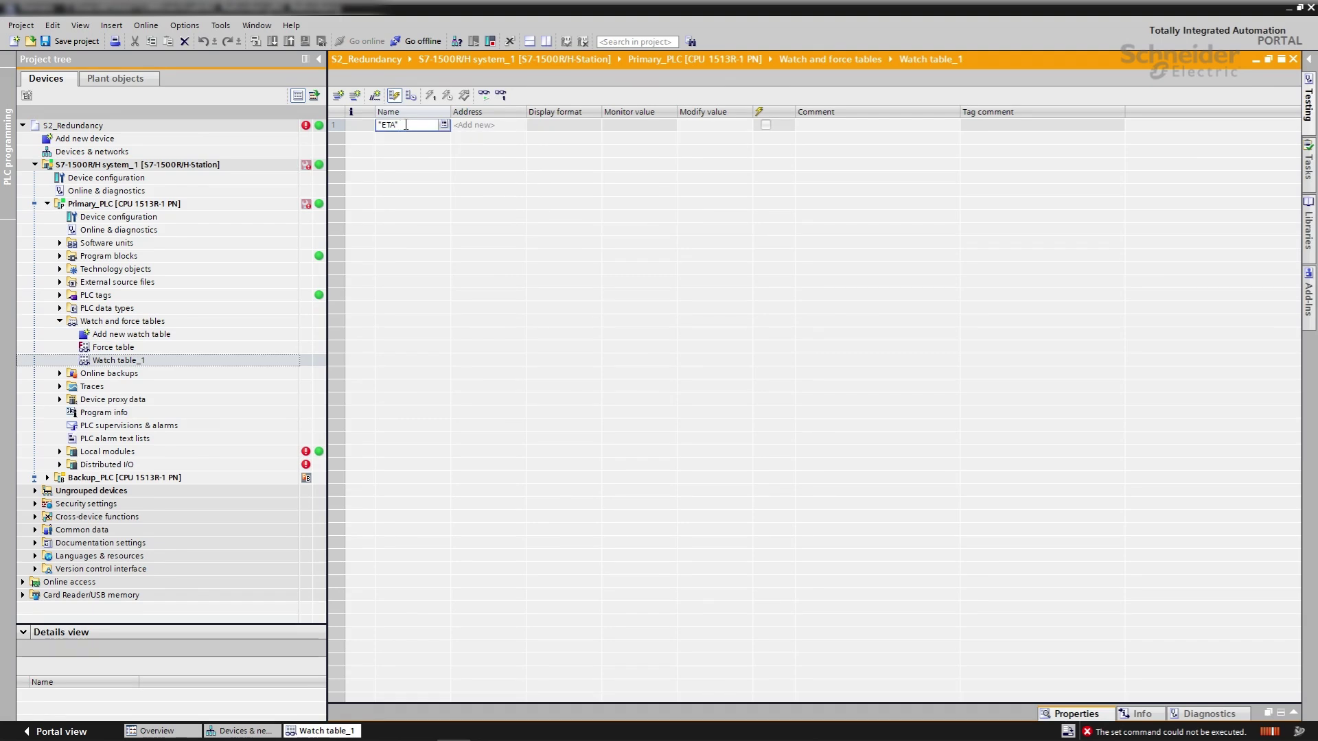
key(Return)
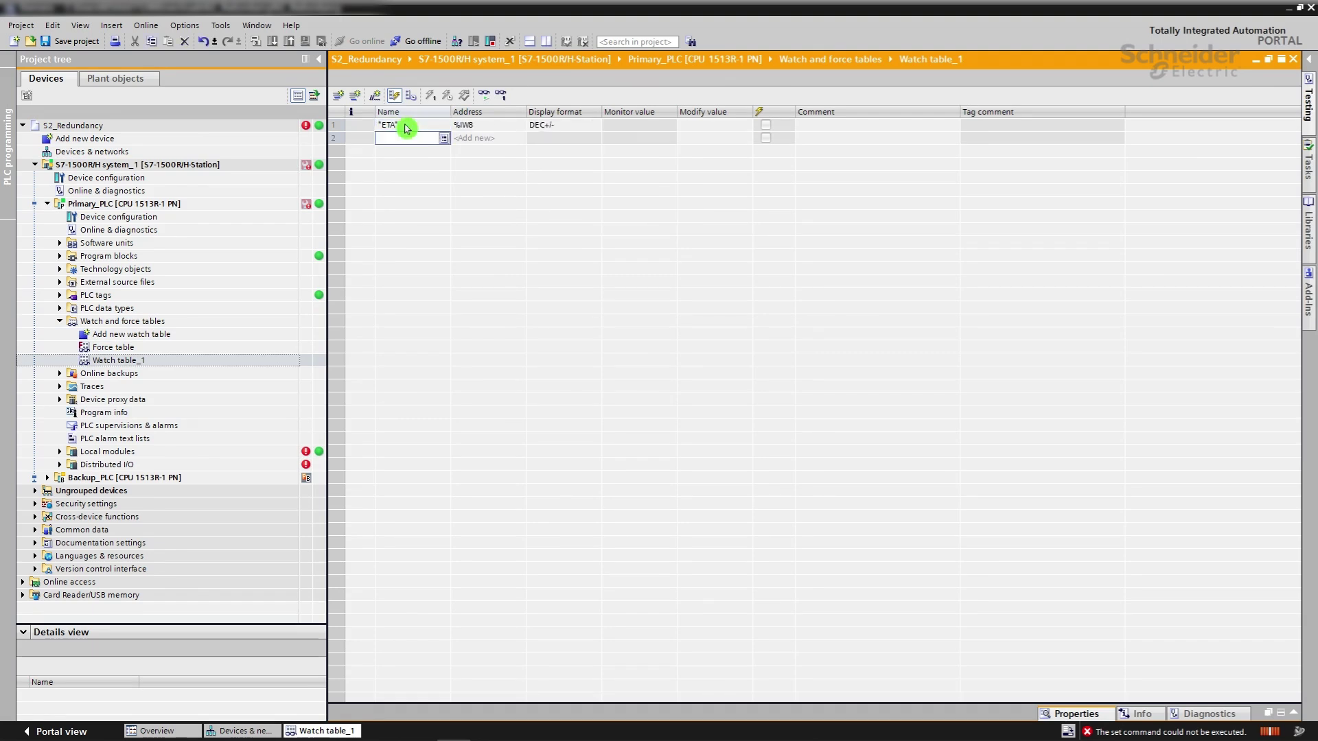
text(L)
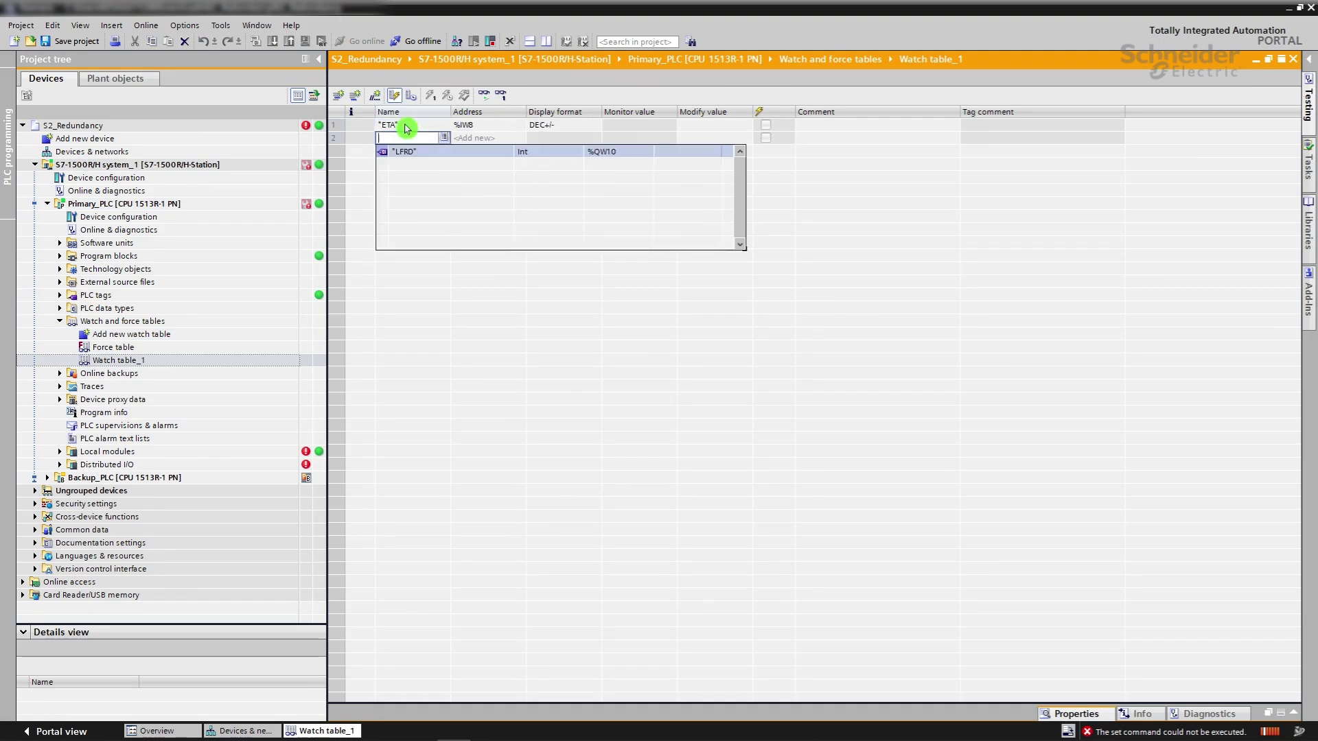
key(BackSpace)
text(RD)
key(BackSpace)
text(FR)
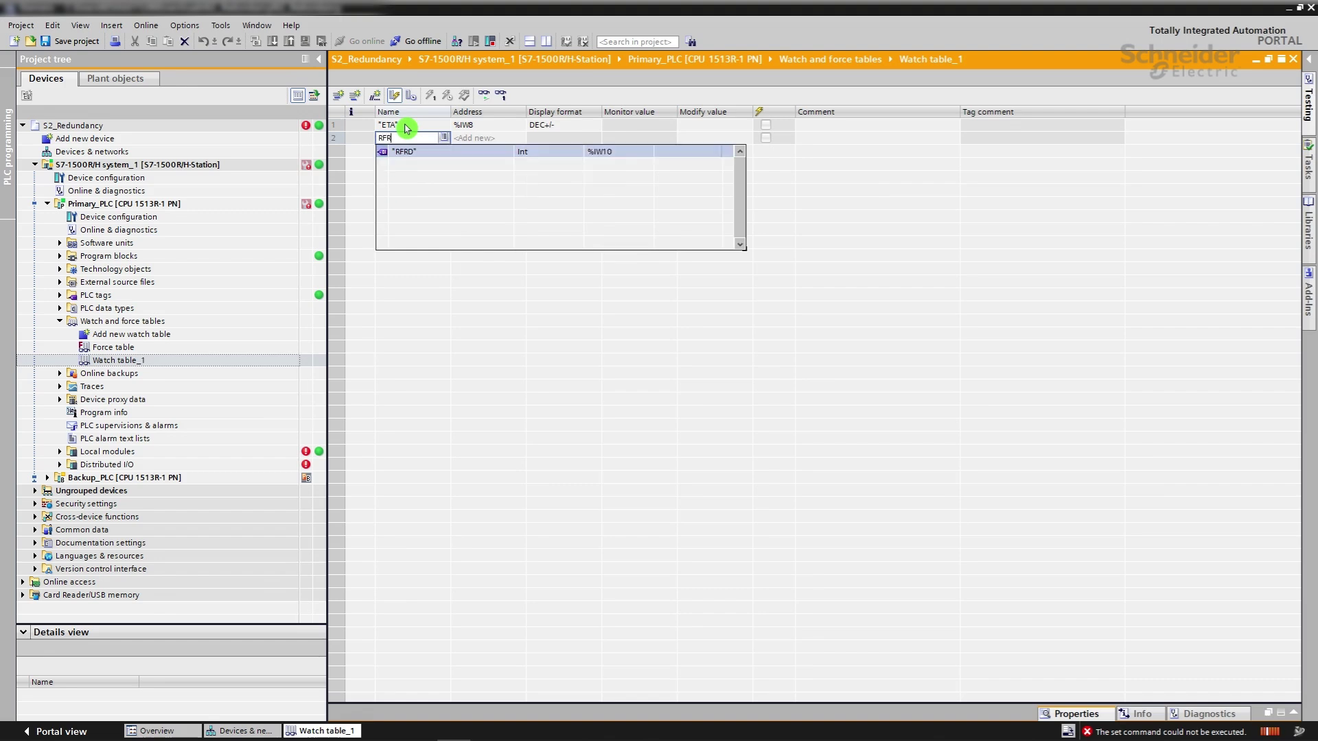
key(Return)
key(Return)
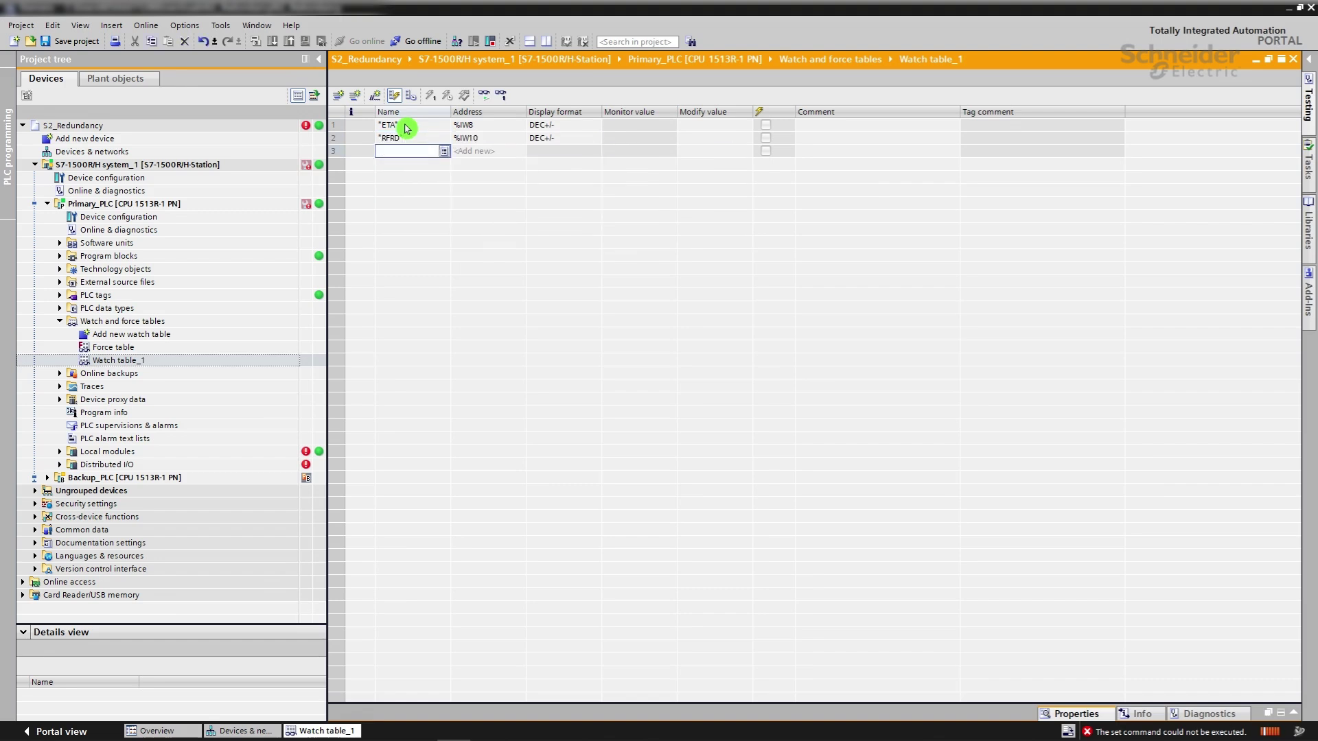
text(CMD)
key(Return)
key(Return)
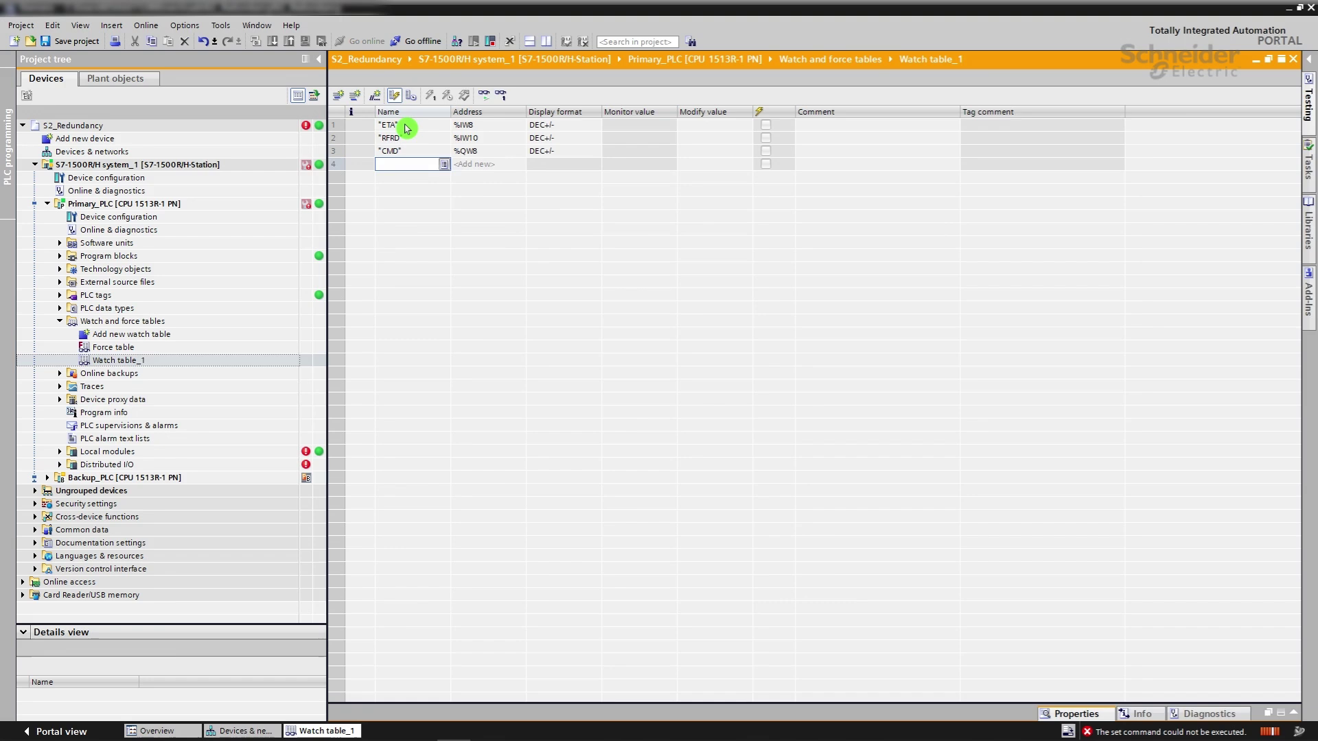
text(LFRD)
key(Return)
key(Return)
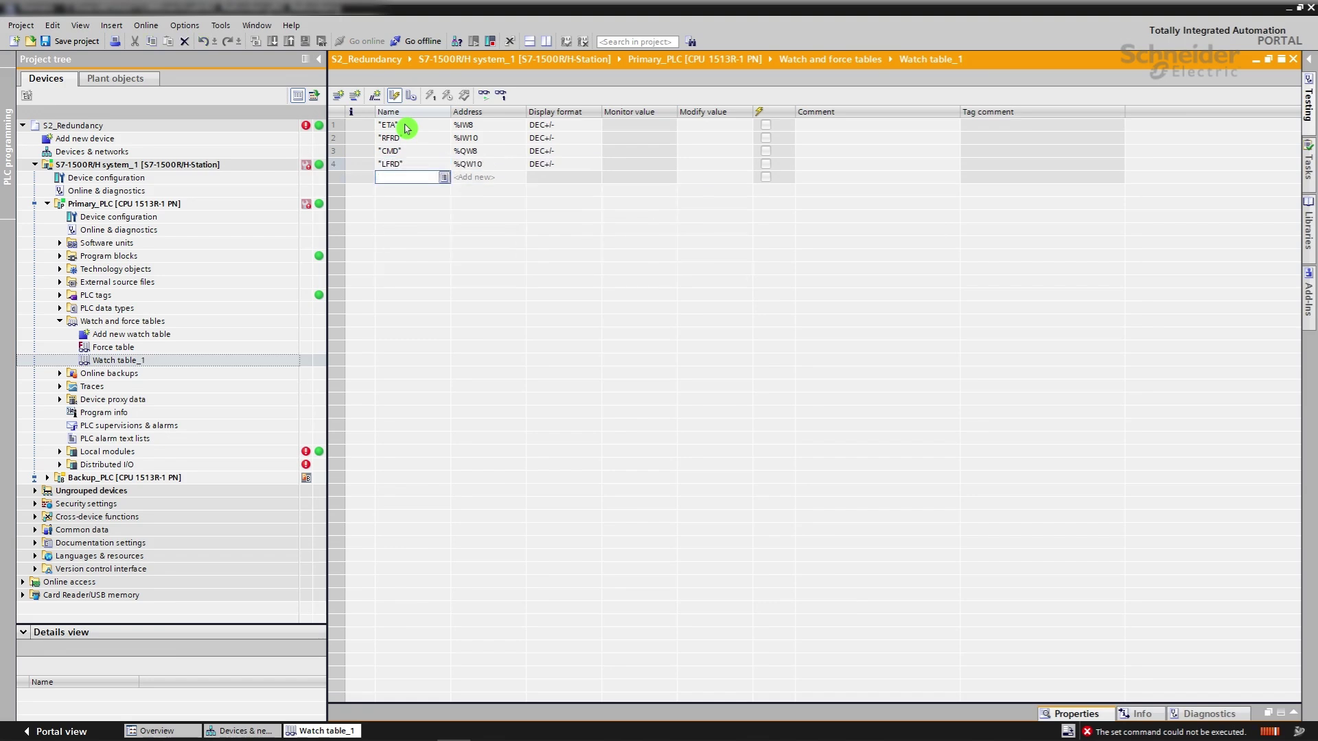
Monitor all watched tags, write 128 to CMD, and return to Devices & networks
click(484, 94)
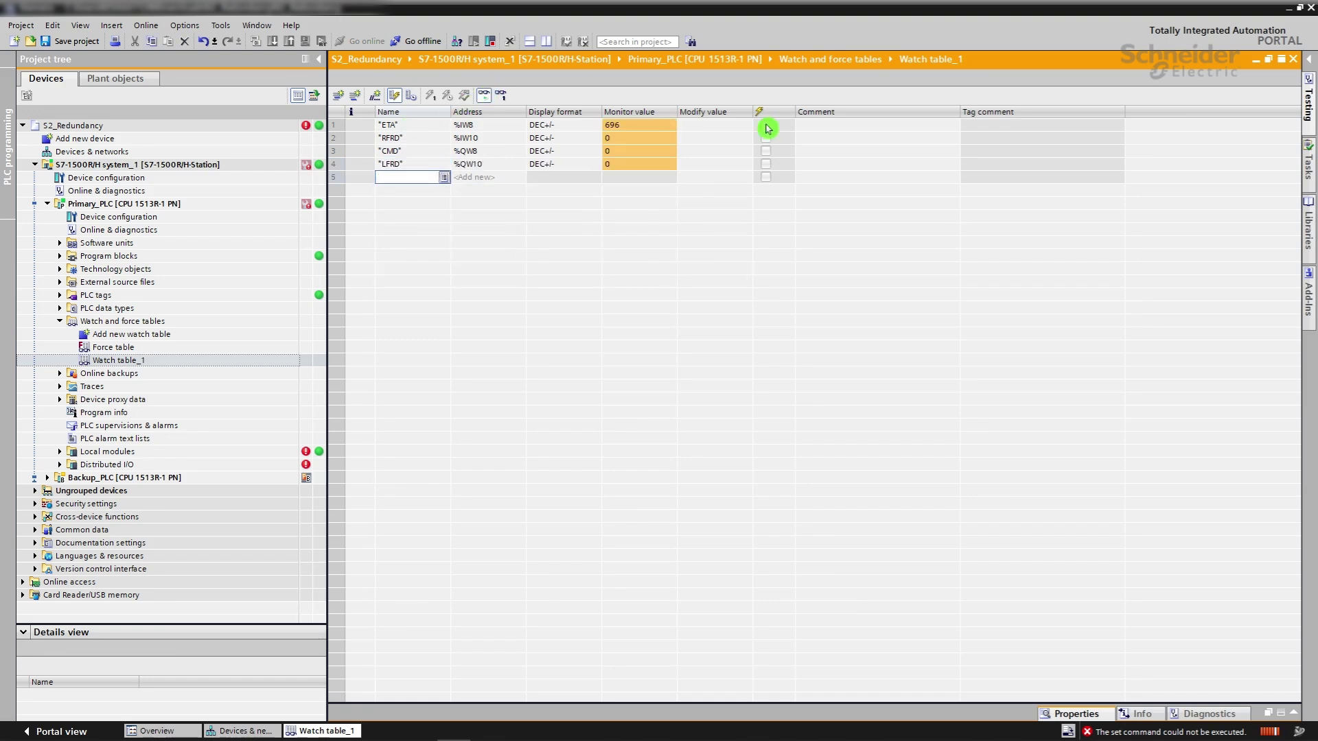
click(711, 152)
text(128)
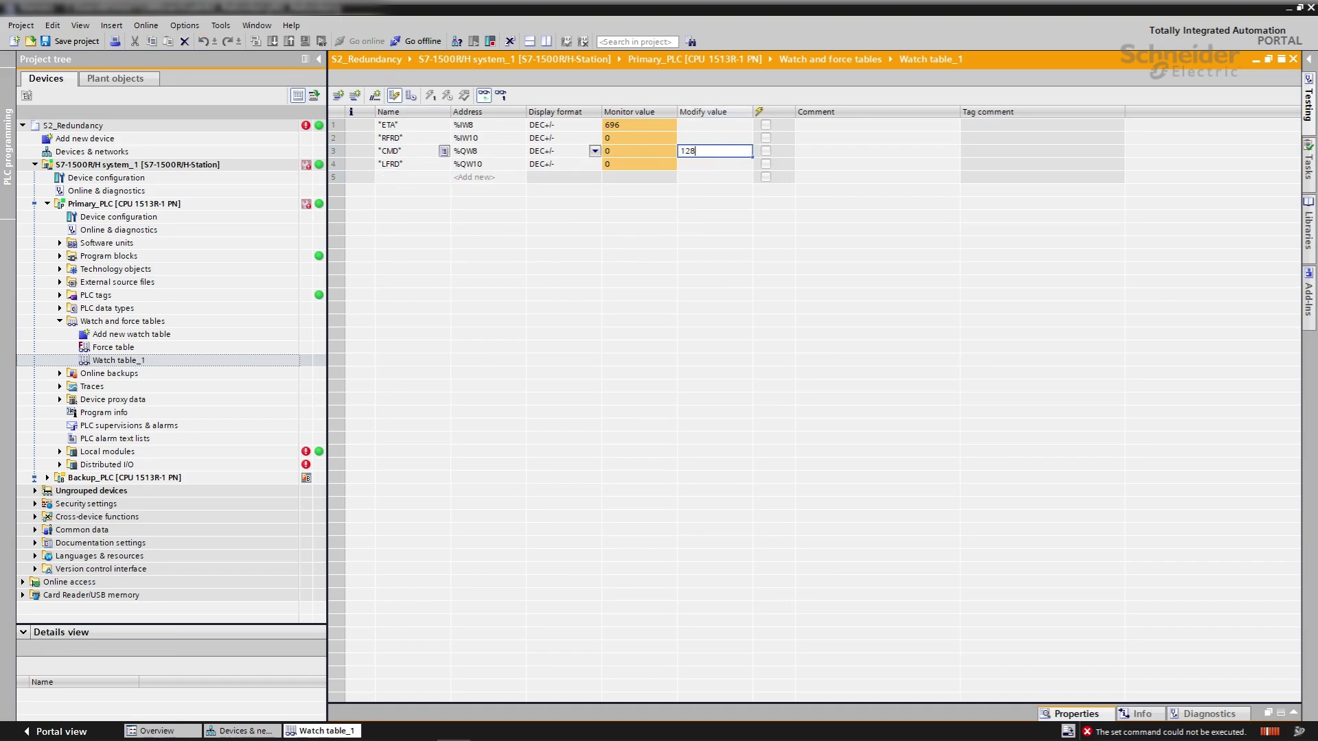
key(Return)
click(432, 96)
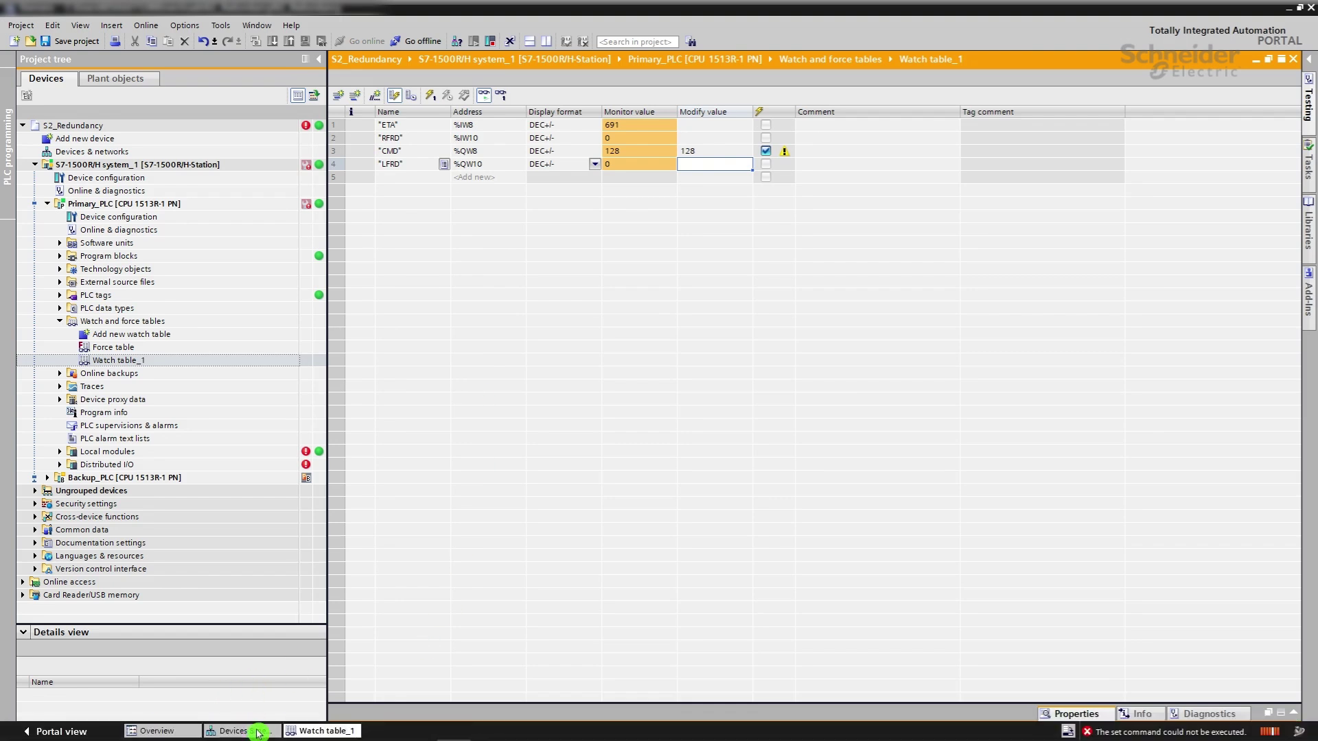
click(243, 731)
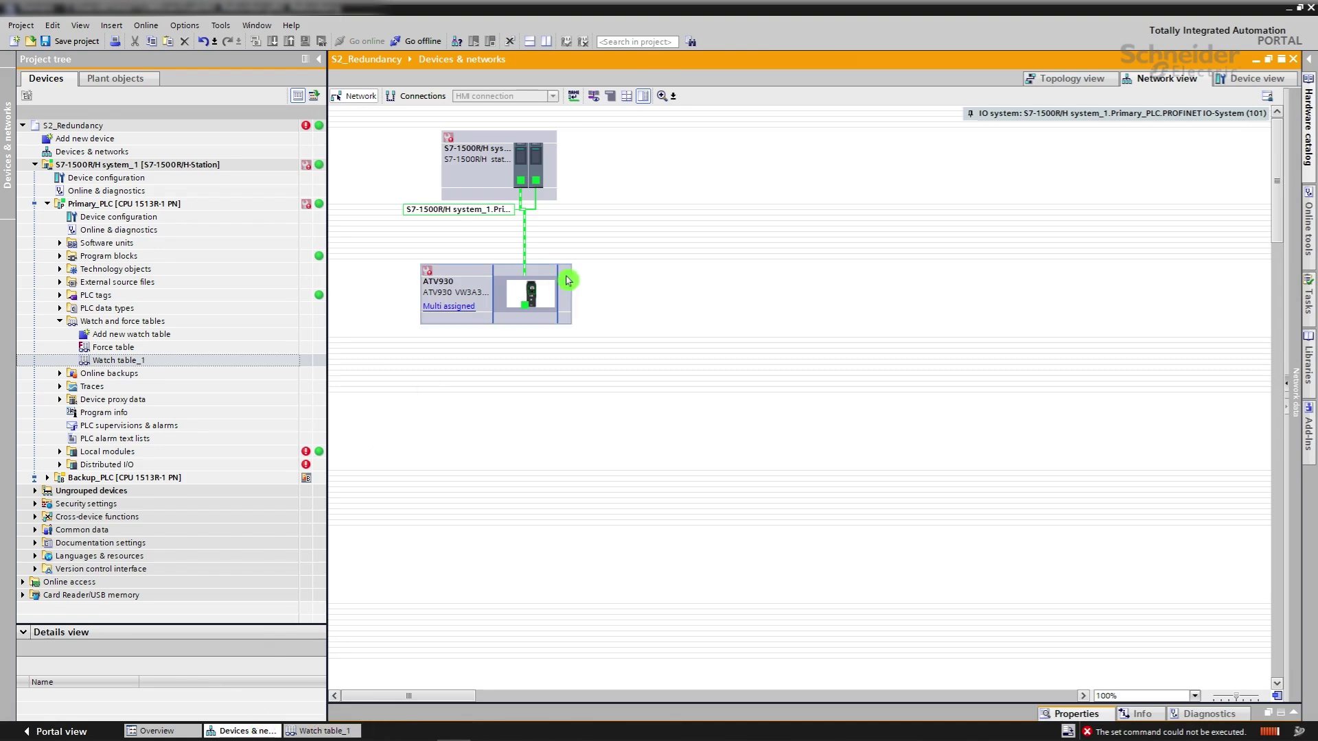
Switch between Topology and Network views, ending on the topology of the ATV930 links
click(1094, 83)
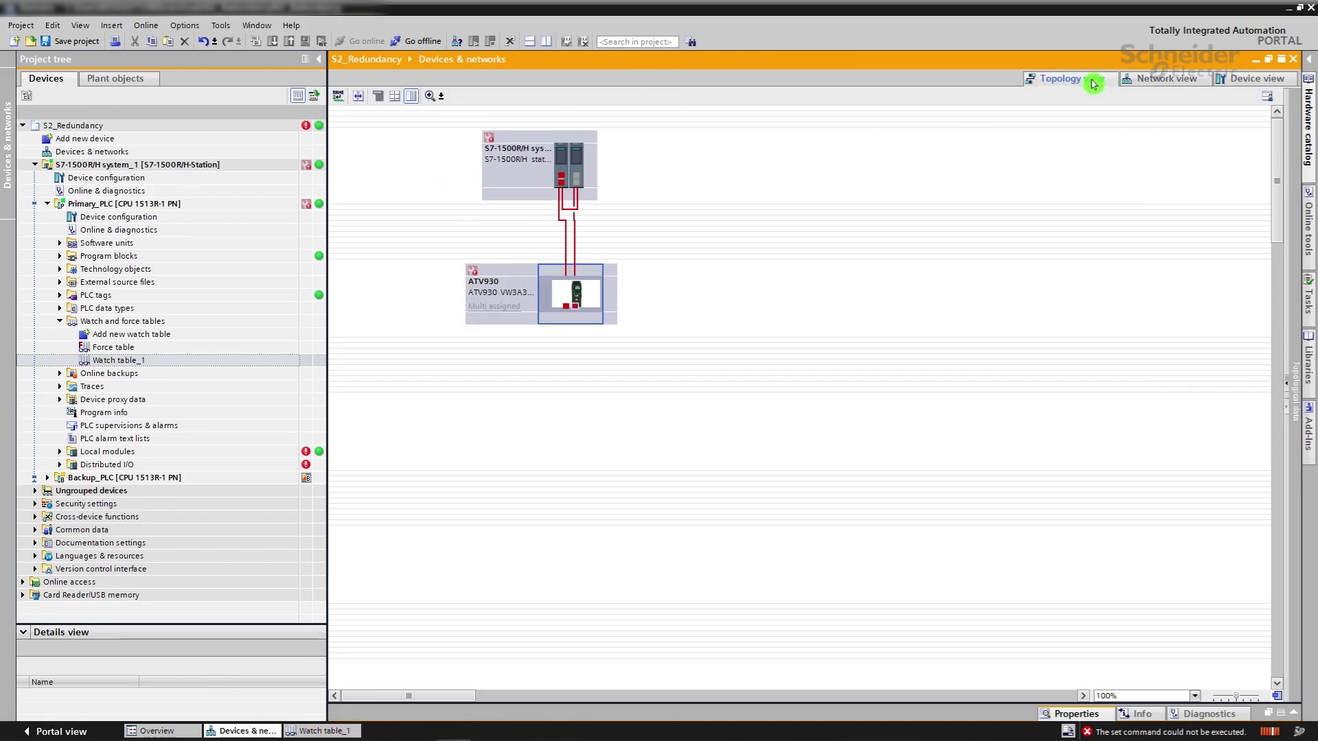
click(1156, 81)
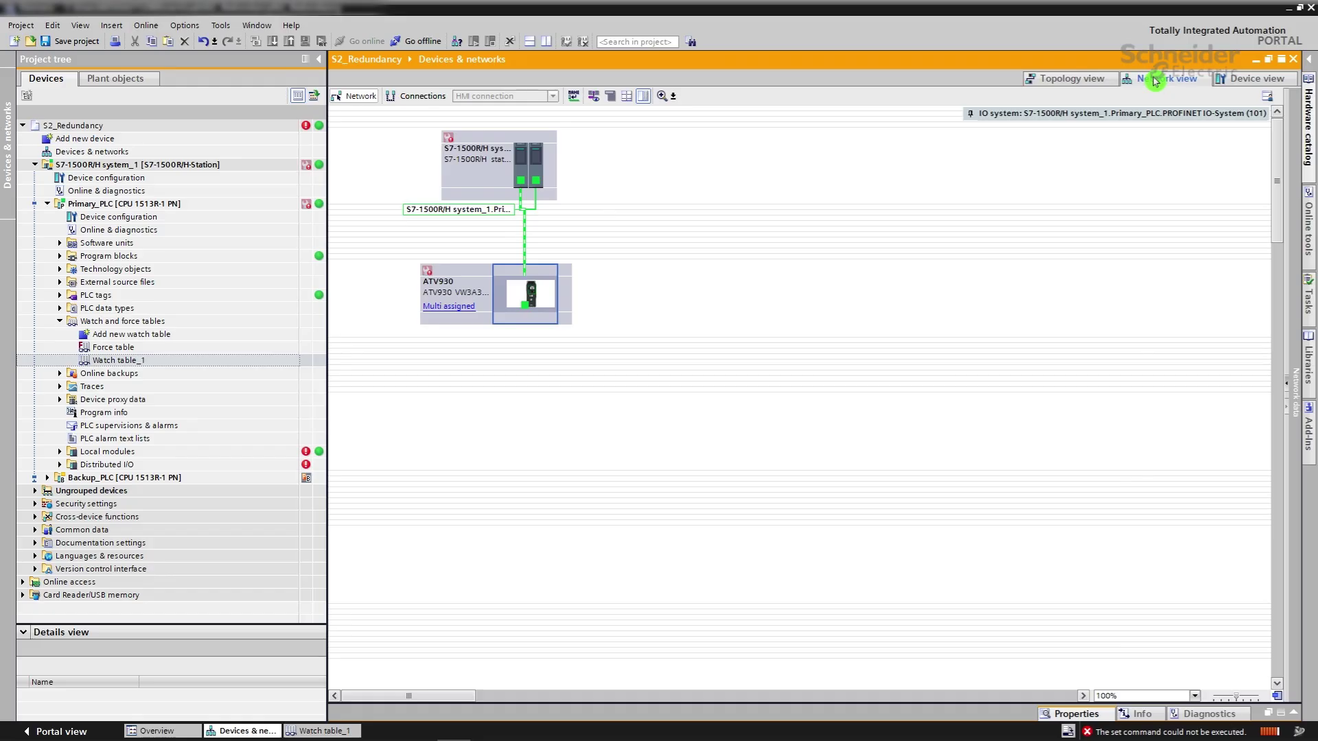
click(1072, 79)
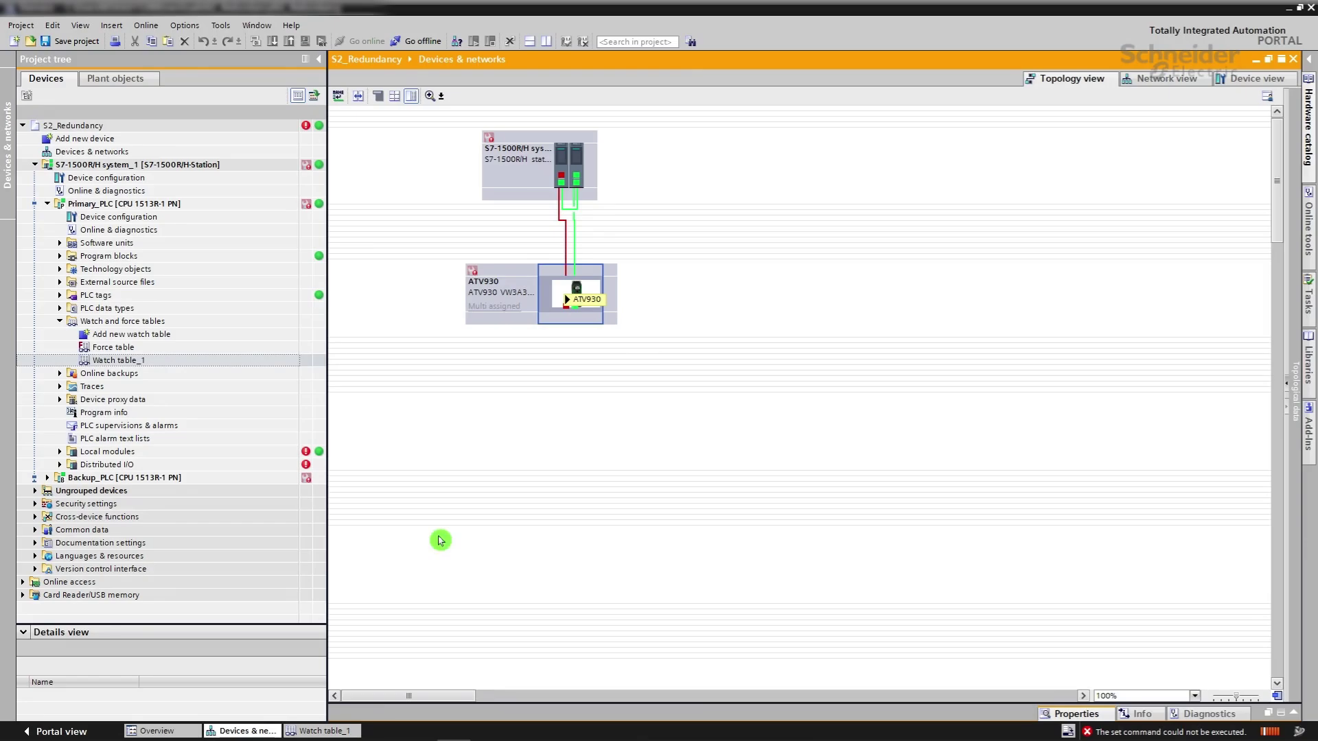